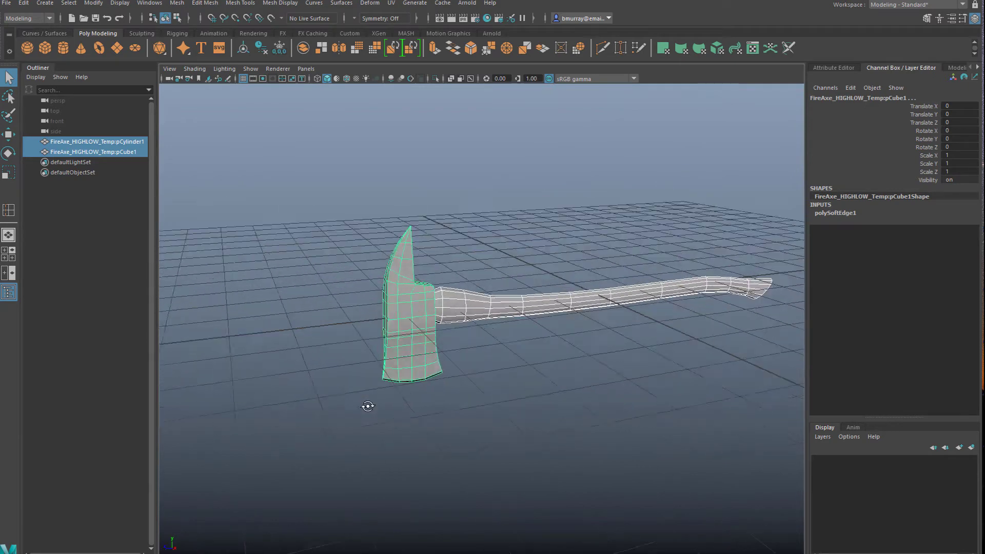
# Inspect the UV shells of both axe parts in the UV Editing workspace and return to the Modeling - Standard workspace
pyautogui.click(903, 6)
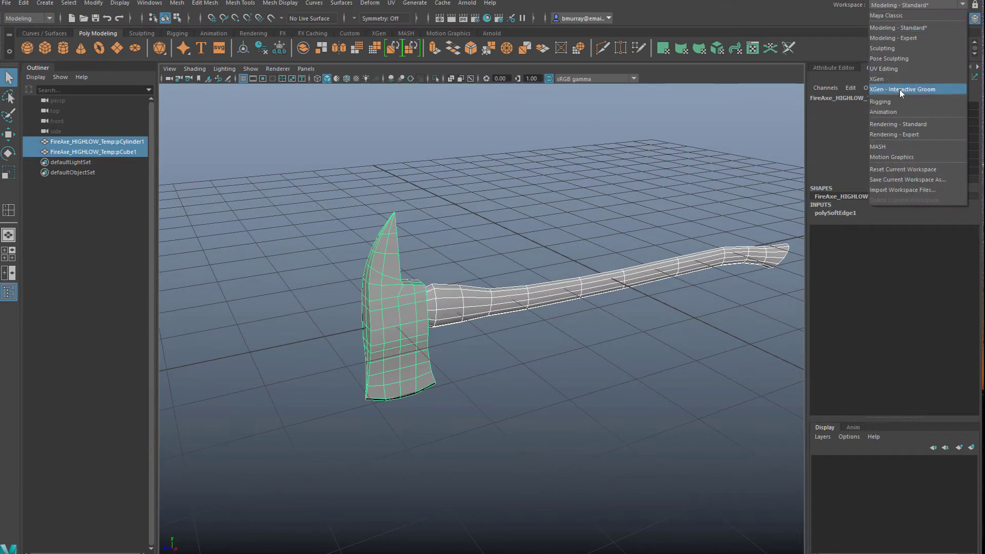
pyautogui.click(891, 69)
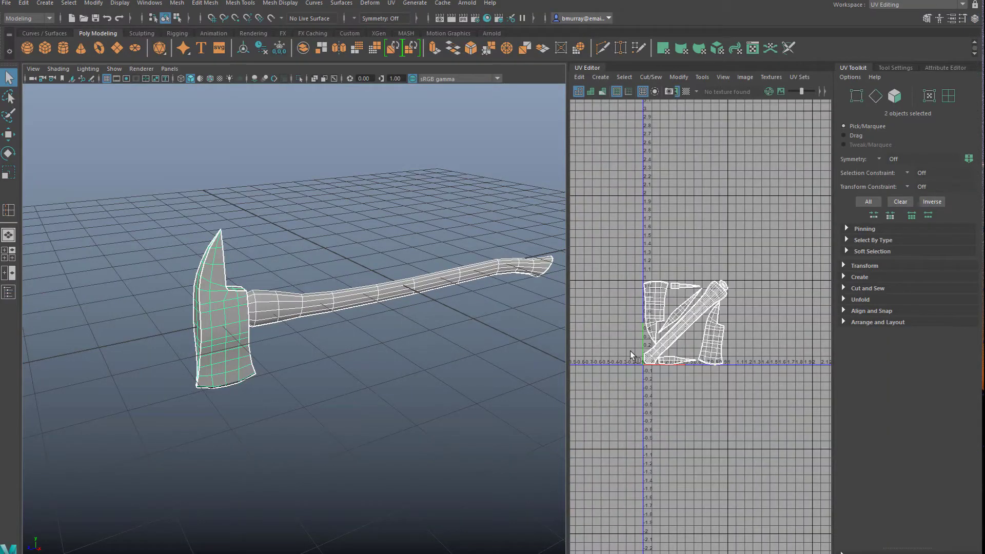
pyautogui.scroll(4, 641, 351)
pyautogui.keyDown('alt'); pyautogui.moveTo(767, 337); pyautogui.dragTo(729, 347, button='middle'); pyautogui.keyUp('alt')
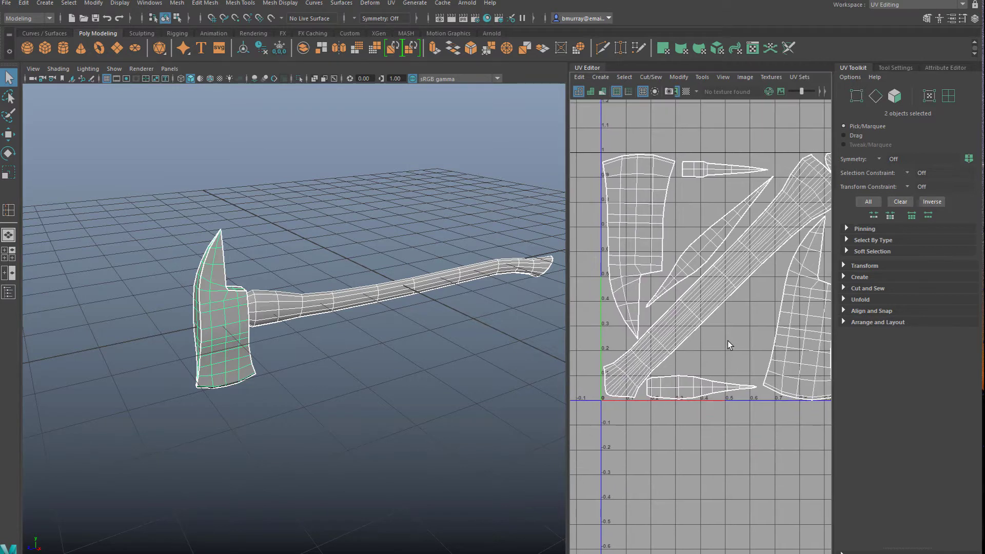
pyautogui.scroll(-2, 728, 341)
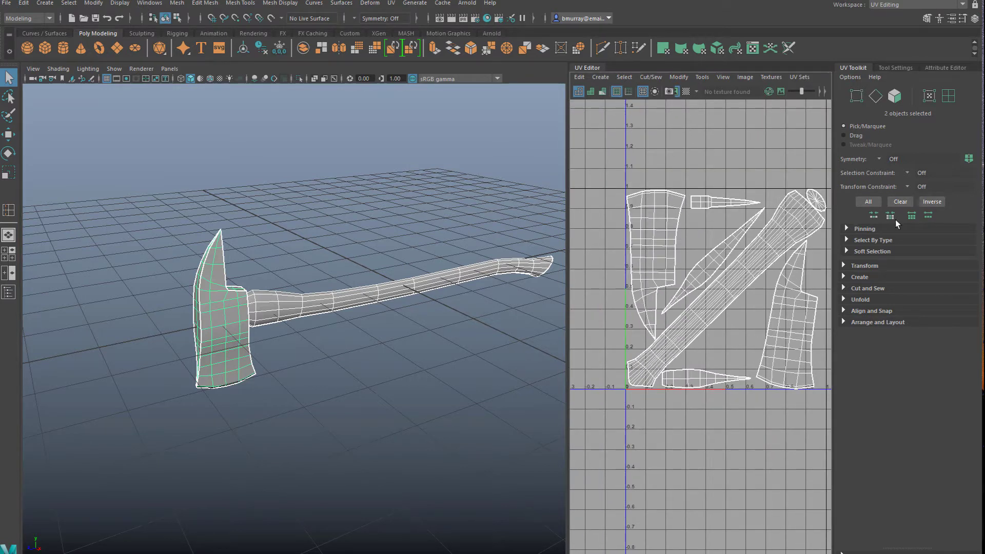
pyautogui.click(902, 4)
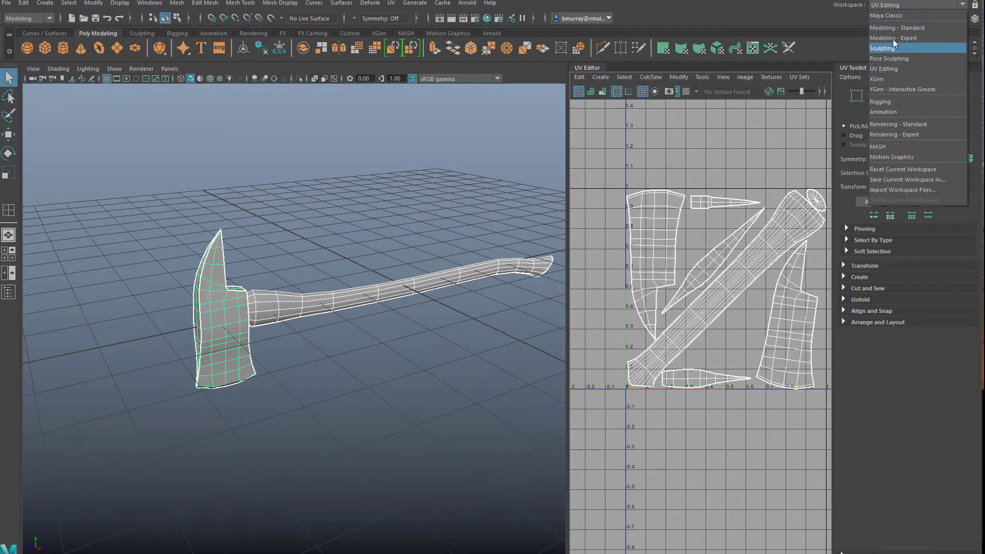
pyautogui.click(892, 29)
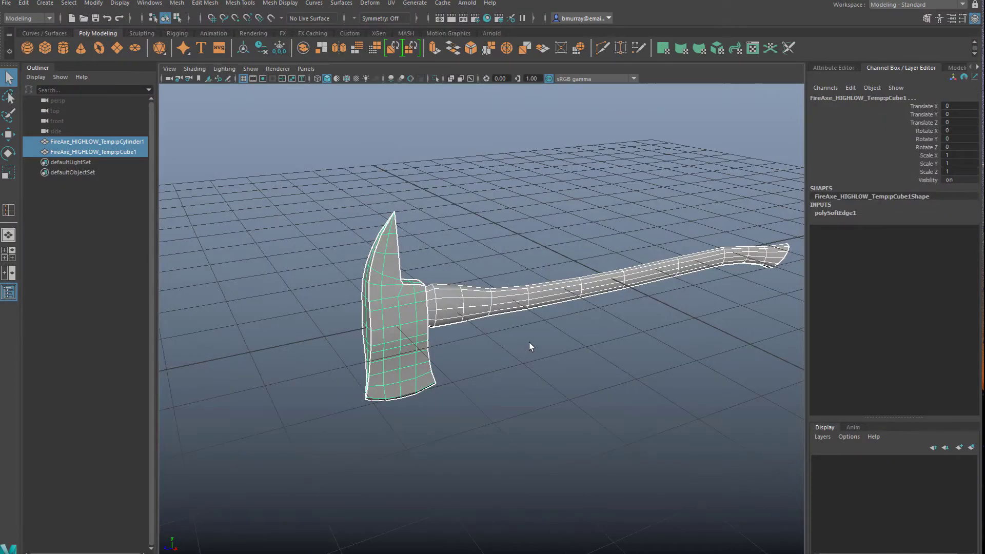
# Preview the axe head and handle with smooth mesh display, examine their shape, and restore the unsmoothed display of both parts
pyautogui.keyDown('alt'); pyautogui.moveTo(530, 347); pyautogui.dragTo(510, 341); pyautogui.keyUp('alt')
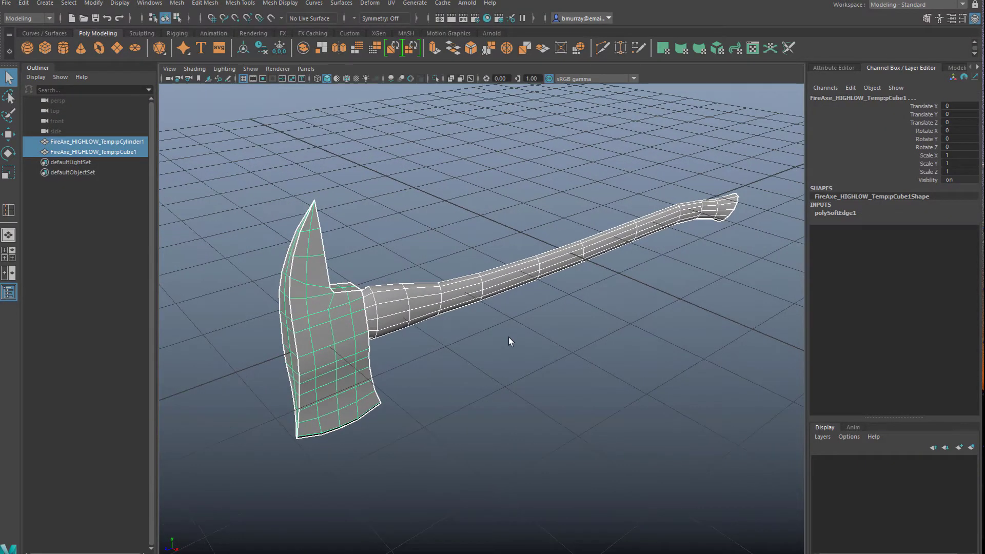
pyautogui.scroll(-2, 440, 345)
pyautogui.click(448, 363)
pyautogui.keyDown('alt'); pyautogui.moveTo(449, 365); pyautogui.dragTo(422, 347); pyautogui.keyUp('alt')
pyautogui.scroll(2, 424, 346)
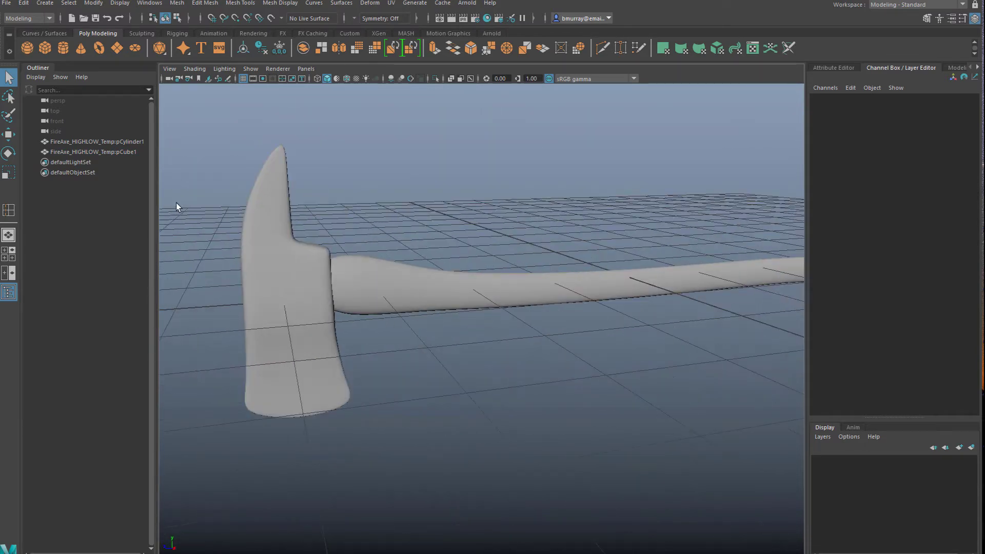
pyautogui.moveTo(177, 204); pyautogui.dragTo(433, 317)
pyautogui.press('1')
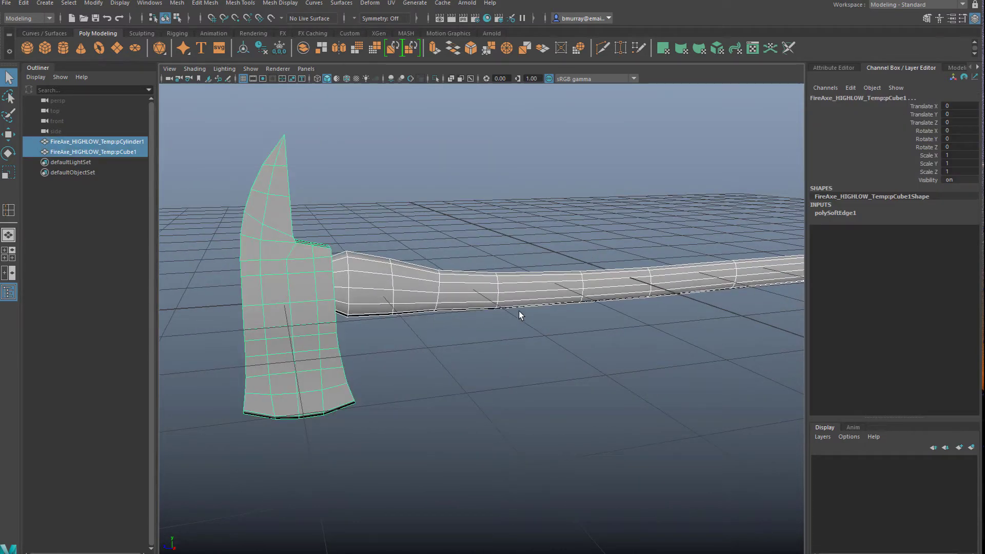
# Duplicate the axe head and handle together and move the copy along X by about 3.04 units
pyautogui.keyDown('alt'); pyautogui.moveTo(518, 311); pyautogui.dragTo(563, 361); pyautogui.keyUp('alt')
pyautogui.hotkey('ctrl', 'd')
pyautogui.press('w')
pyautogui.moveTo(382, 351); pyautogui.dragTo(500, 326)
pyautogui.click(432, 439)
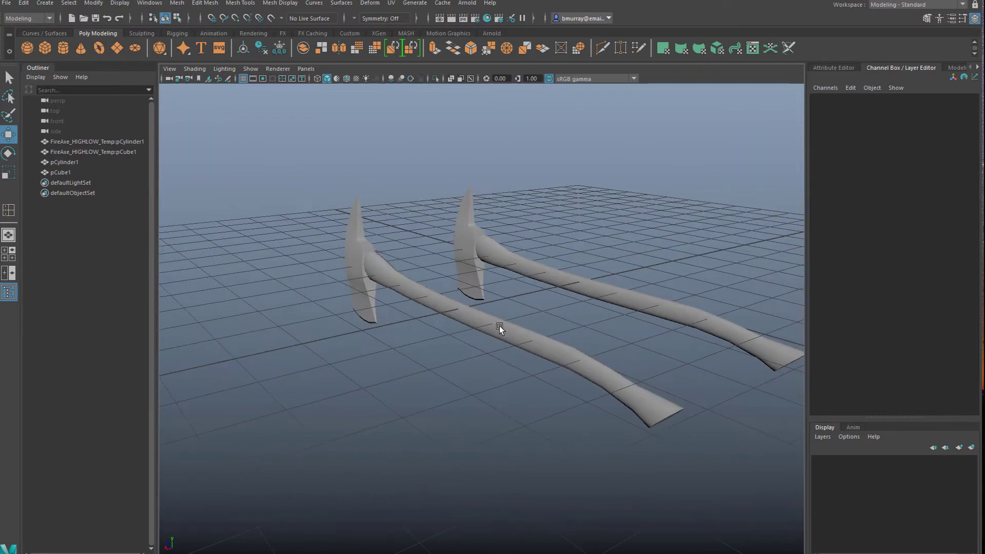
# Examine the duplicated handle and axe head individually, including the head's underside and cutting edge
pyautogui.click(500, 326)
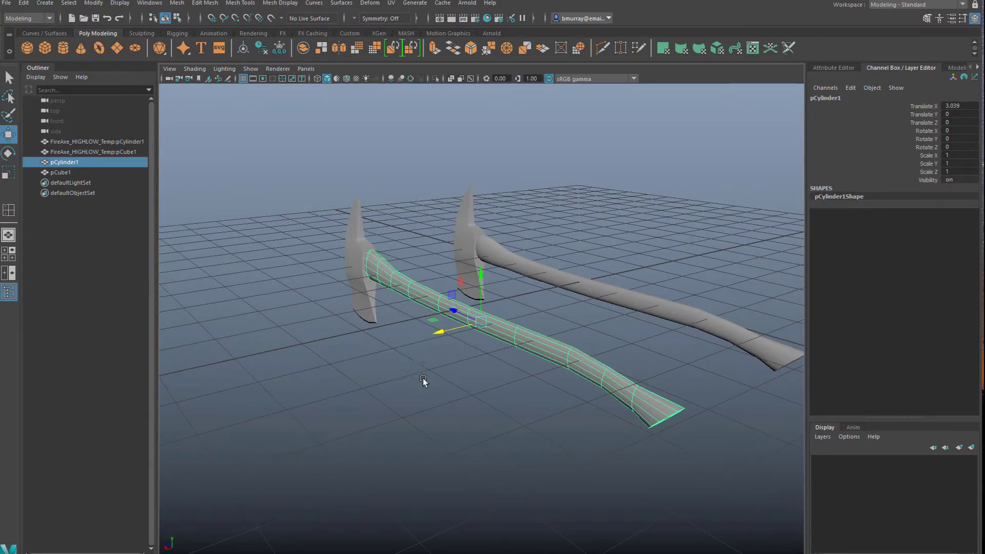
pyautogui.keyDown('alt'); pyautogui.moveTo(422, 379); pyautogui.dragTo(503, 354); pyautogui.keyUp('alt')
pyautogui.click(420, 340)
pyautogui.keyDown('alt'); pyautogui.moveTo(409, 376); pyautogui.dragTo(460, 359); pyautogui.keyUp('alt')
pyautogui.keyDown('alt'); pyautogui.moveTo(460, 359); pyautogui.dragTo(513, 253, button='right'); pyautogui.keyUp('alt')
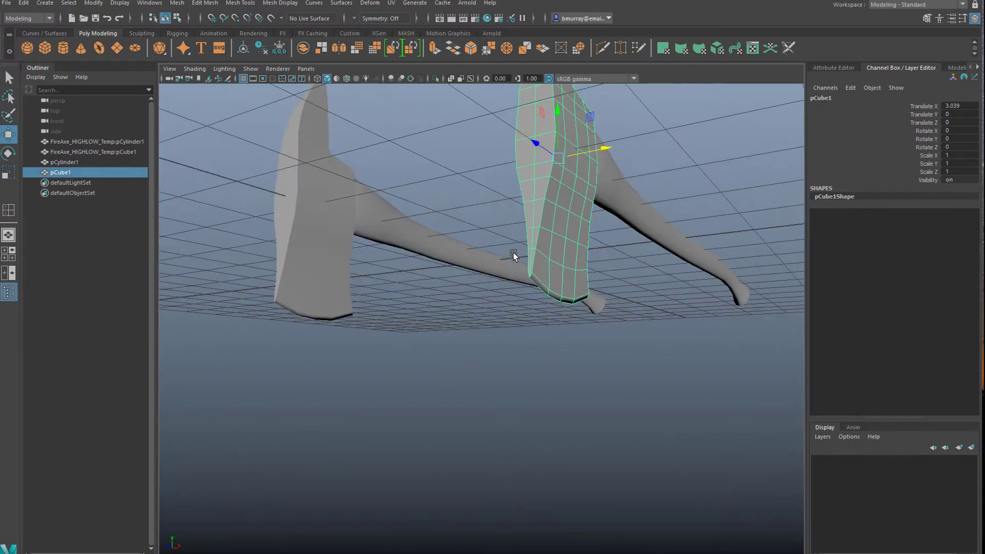
pyautogui.keyDown('alt'); pyautogui.moveTo(513, 253); pyautogui.dragTo(454, 289); pyautogui.keyUp('alt')
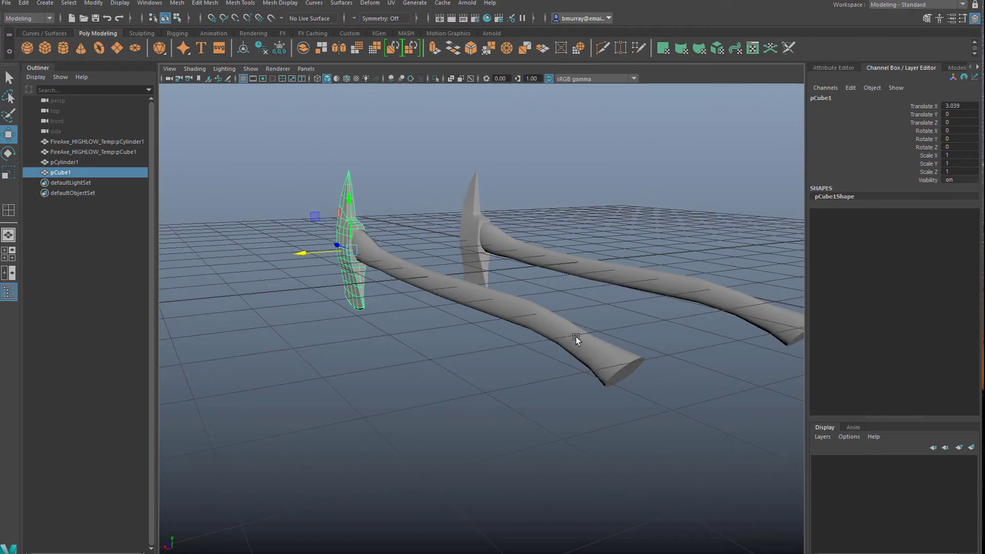
# Turn on smooth mesh preview for the duplicated handle and check the shape of its butt end
pyautogui.click(575, 336)
pyautogui.keyDown('alt'); pyautogui.moveTo(575, 336); pyautogui.dragTo(573, 387, button='right'); pyautogui.keyUp('alt')
pyautogui.keyDown('alt'); pyautogui.moveTo(580, 369); pyautogui.dragTo(567, 366); pyautogui.keyUp('alt')
pyautogui.scroll(-4, 567, 366)
pyautogui.press('3')
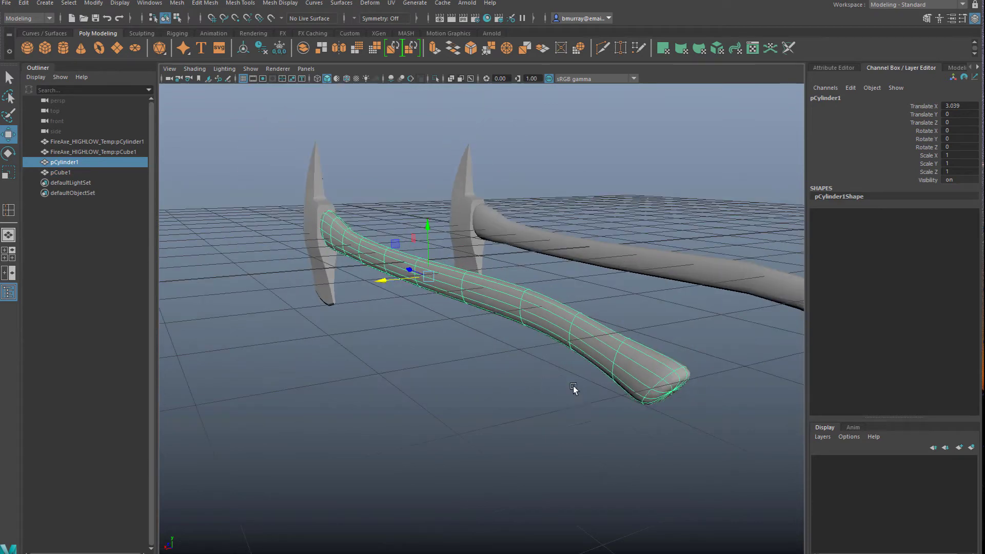
pyautogui.scroll(-3, 575, 389)
pyautogui.scroll(2, 584, 356)
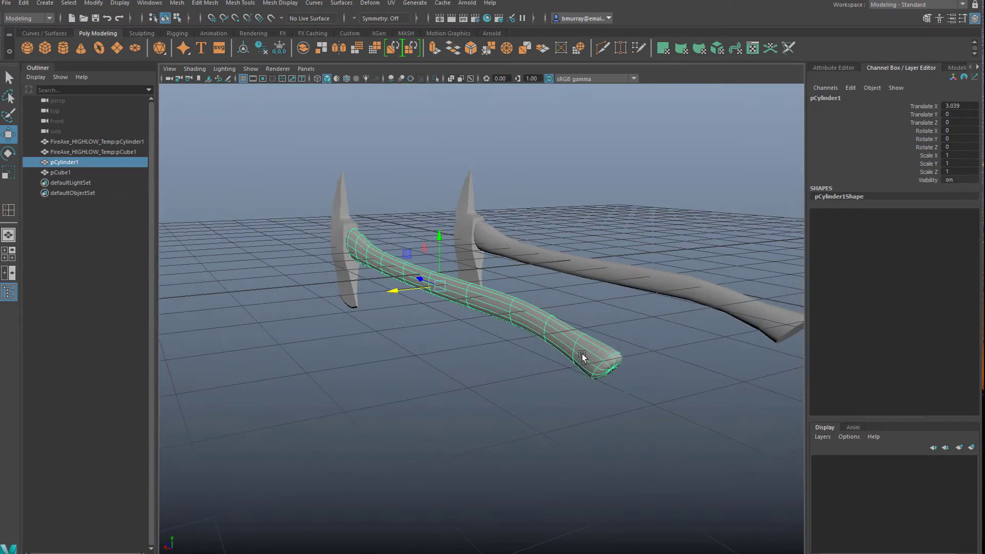
# Examine the smoothed handle along its whole length, from the joint with the axe head to the butt end
pyautogui.keyDown('alt'); pyautogui.moveTo(426, 333); pyautogui.dragTo(575, 347); pyautogui.keyUp('alt')
pyautogui.scroll(4, 462, 329)
pyautogui.scroll(-3, 297, 287)
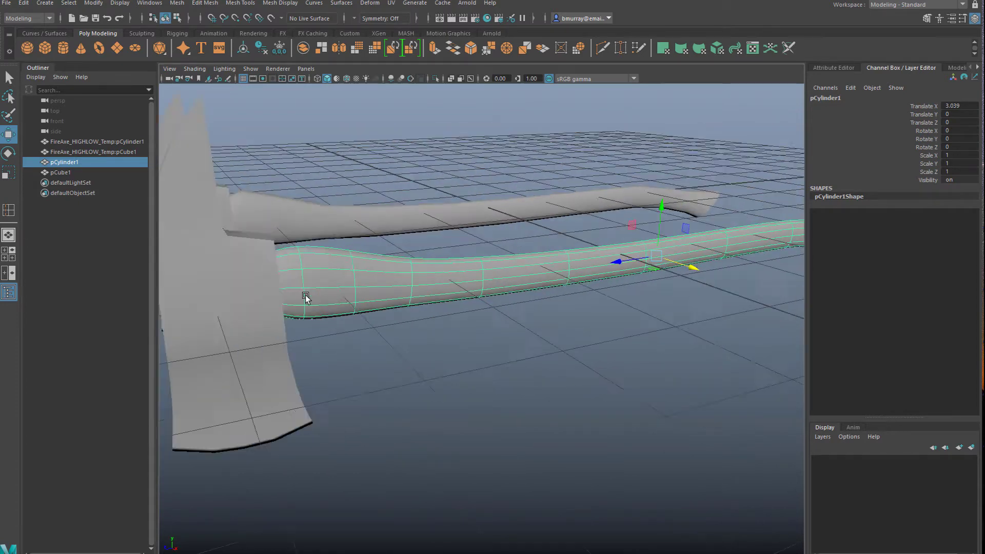
pyautogui.scroll(1, 418, 315)
pyautogui.click(553, 324)
pyautogui.click(553, 279)
pyautogui.scroll(2, 598, 343)
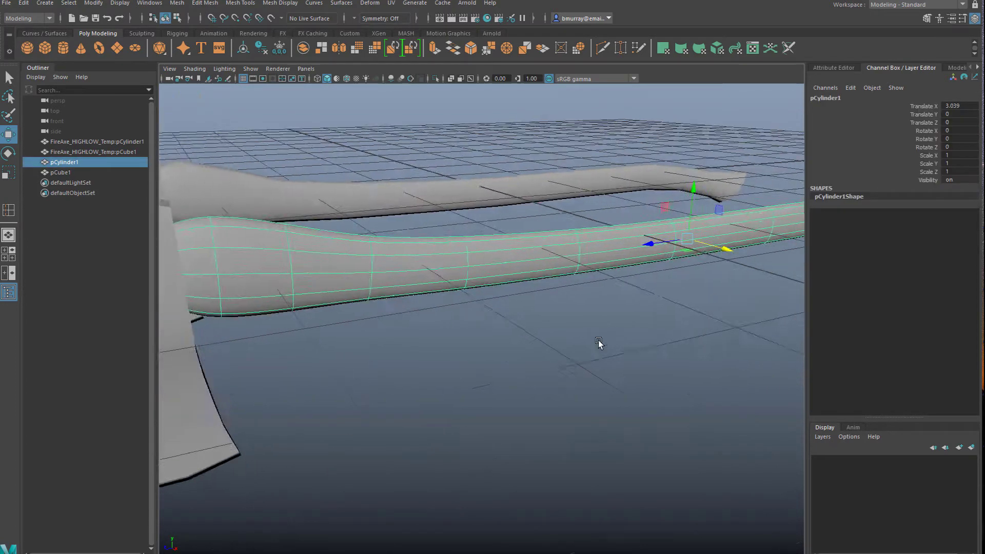
pyautogui.keyDown('alt'); pyautogui.moveTo(598, 343); pyautogui.dragTo(543, 337); pyautogui.keyUp('alt')
pyautogui.scroll(-4, 604, 340)
pyautogui.scroll(5, 489, 306)
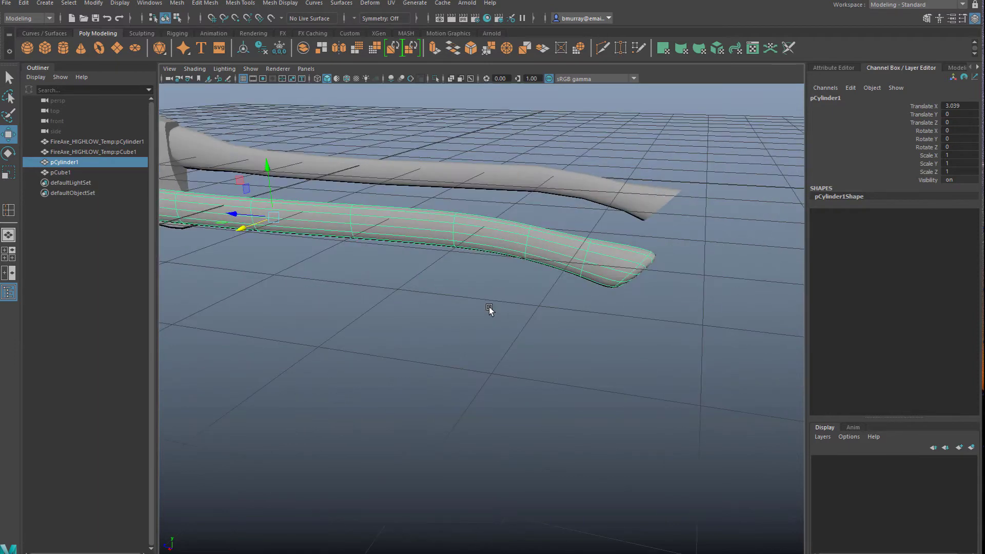
# Restore the duplicated handle's unsmoothed display and bevel the edge loop around its butt end
pyautogui.keyDown('alt'); pyautogui.moveTo(491, 303); pyautogui.dragTo(461, 239); pyautogui.keyUp('alt')
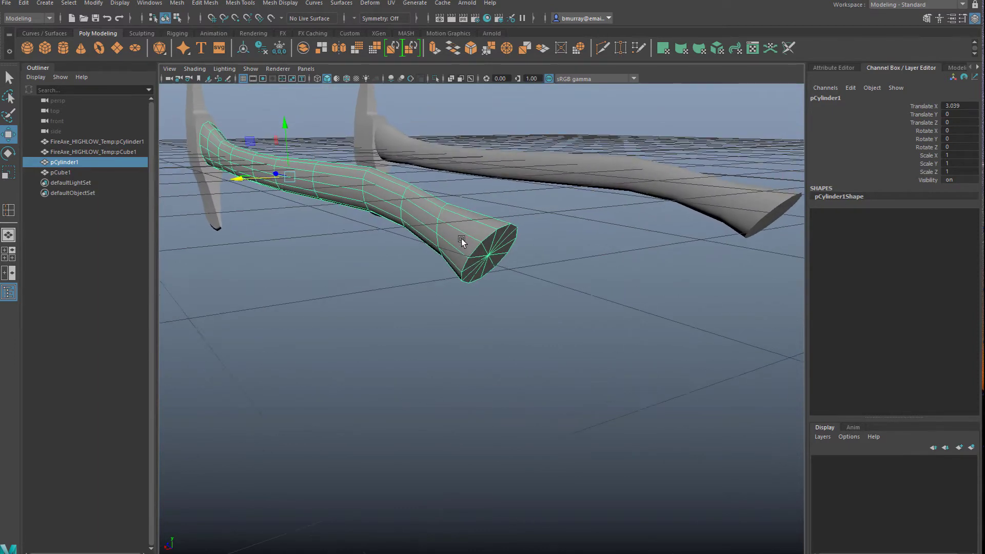
pyautogui.moveTo(474, 247); pyautogui.dragTo(468, 224, button='right')
pyautogui.click(485, 236)
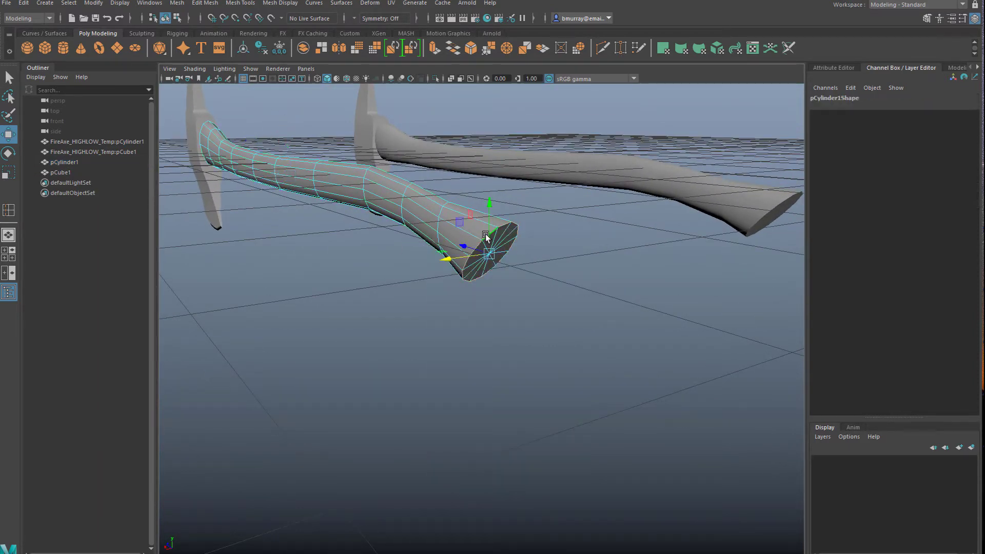
pyautogui.keyDown('alt'); pyautogui.moveTo(537, 315); pyautogui.dragTo(831, 178, button='right'); pyautogui.keyUp('alt')
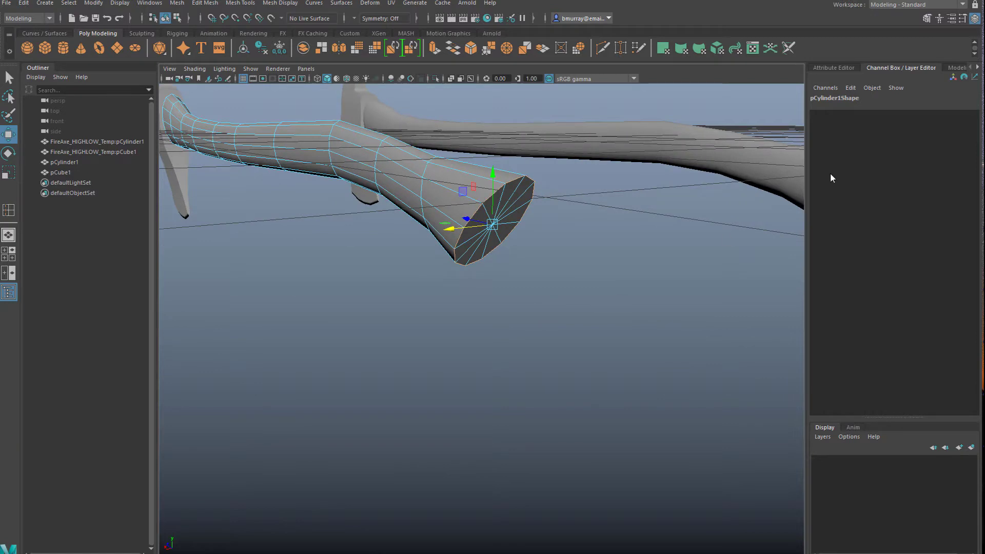
pyautogui.click(929, 19)
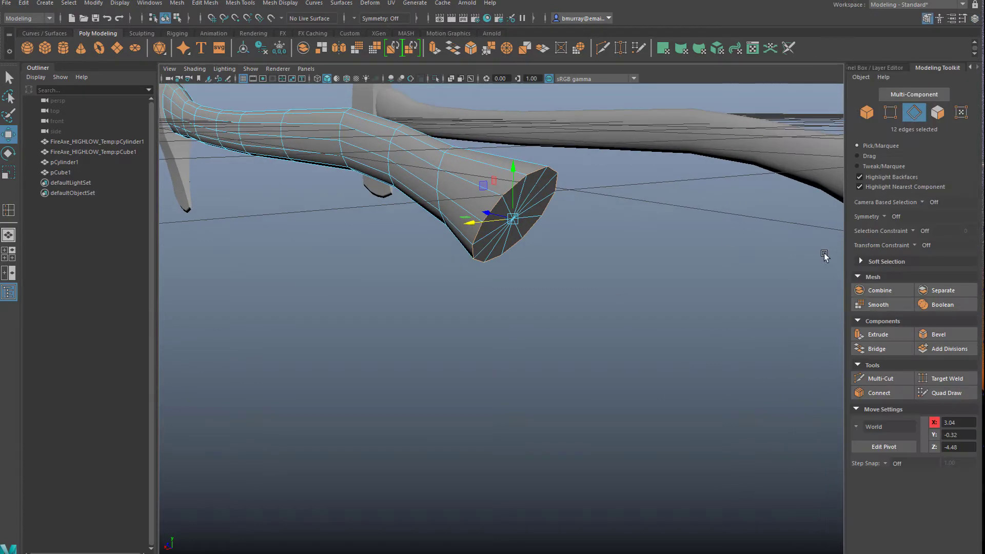
pyautogui.click(938, 338)
pyautogui.scroll(5, 611, 307)
pyautogui.keyDown('alt'); pyautogui.moveTo(579, 233); pyautogui.dragTo(573, 288, button='middle'); pyautogui.keyUp('alt')
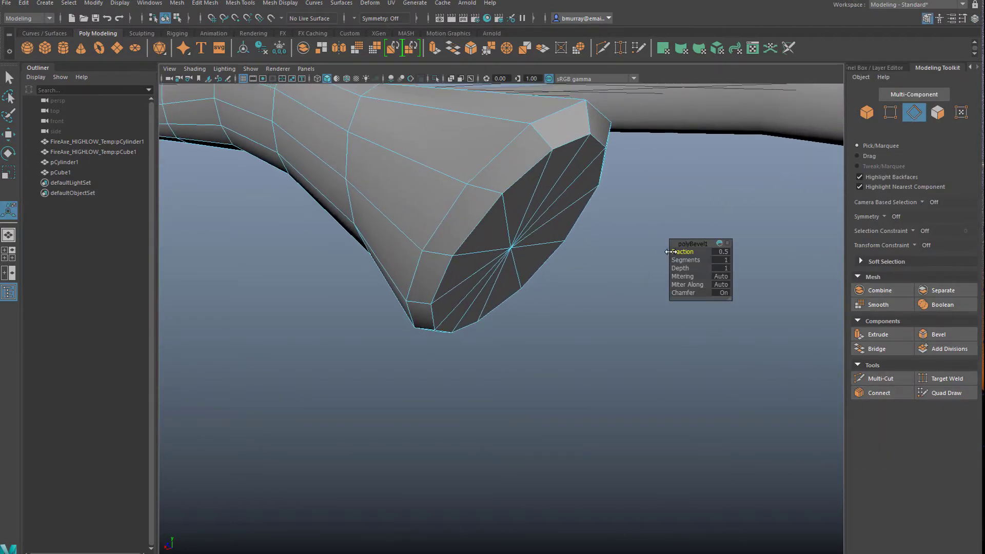
# Set the butt-end bevel to a fraction of 0.25 with 3 segments
pyautogui.moveTo(670, 251); pyautogui.dragTo(703, 255)
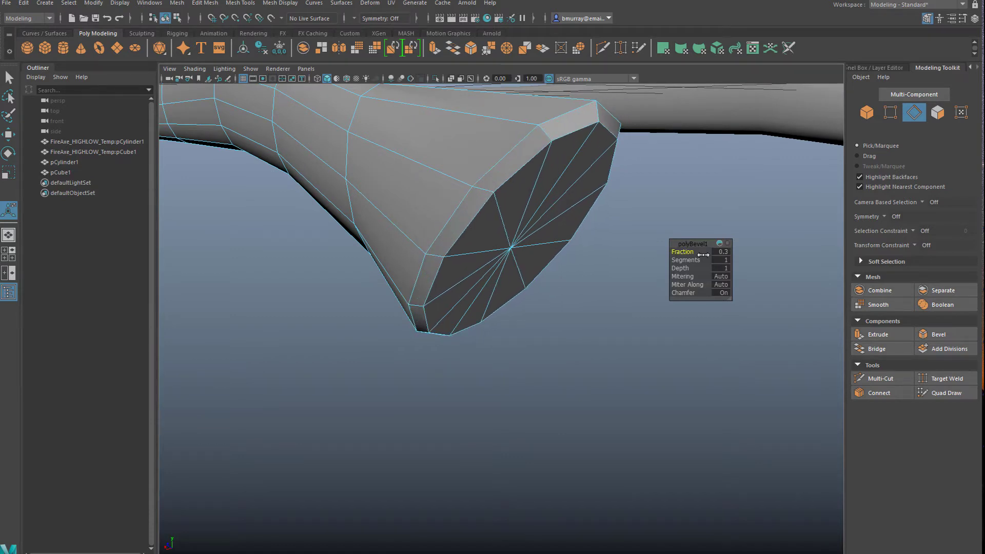
pyautogui.write('0.25')
pyautogui.press('Return')
pyautogui.moveTo(685, 260); pyautogui.dragTo(699, 261)
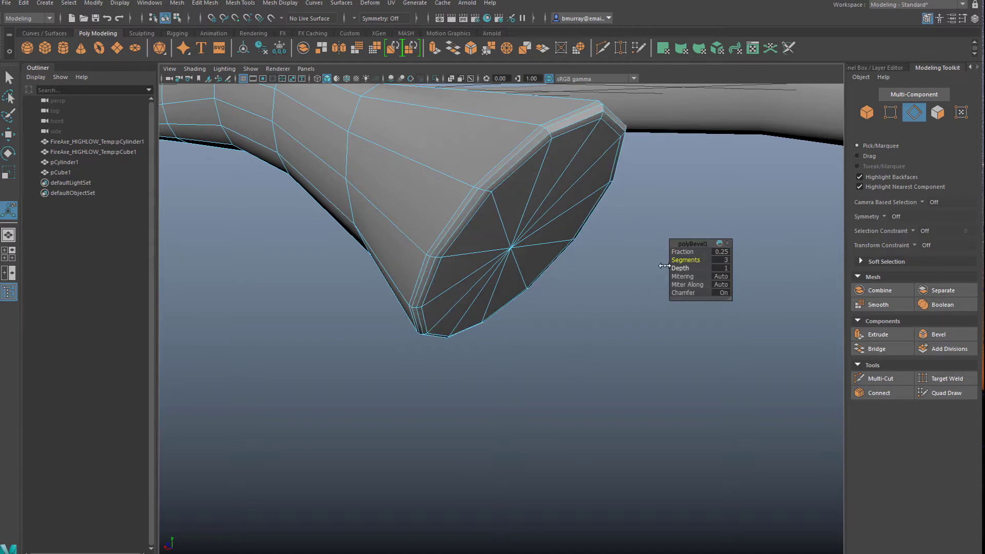
# Crease the duplicated handle's full edge loop closest to the axe head with the Crease Tool
pyautogui.keyDown('alt'); pyautogui.moveTo(543, 332); pyautogui.dragTo(384, 196); pyautogui.keyUp('alt')
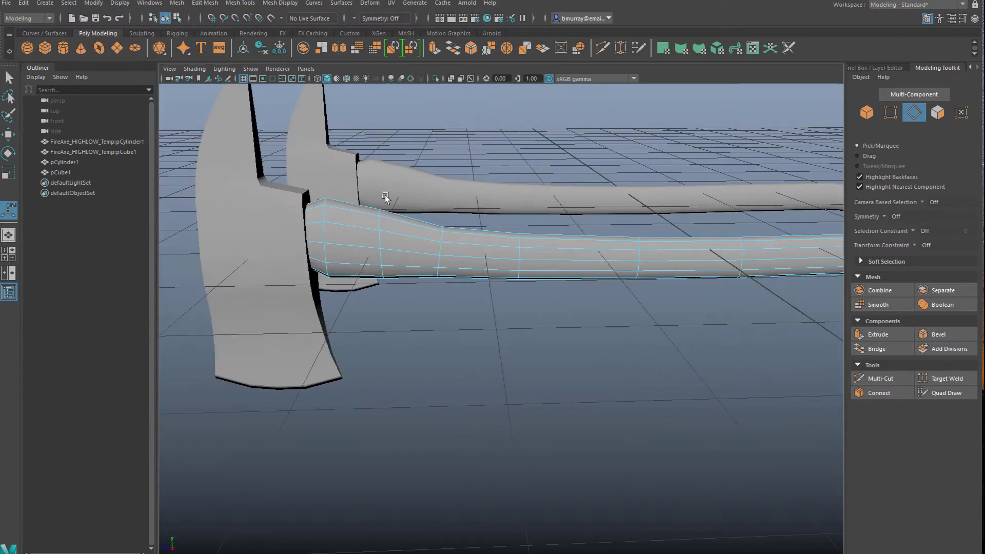
pyautogui.click(355, 250)
pyautogui.keyDown('alt'); pyautogui.moveTo(356, 252); pyautogui.dragTo(522, 259); pyautogui.keyUp('alt')
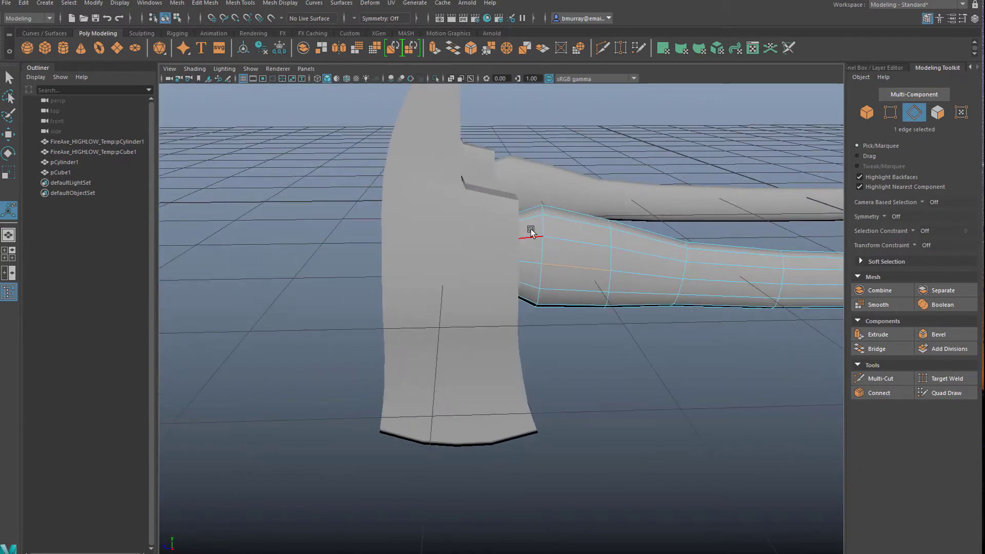
pyautogui.doubleClick(543, 227)
pyautogui.scroll(5, 554, 309)
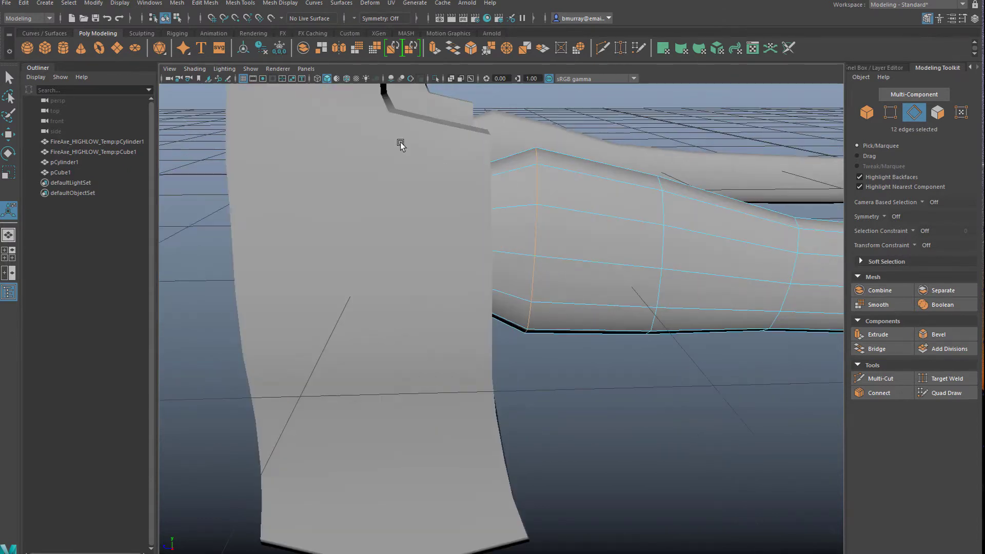
pyautogui.click(177, 5)
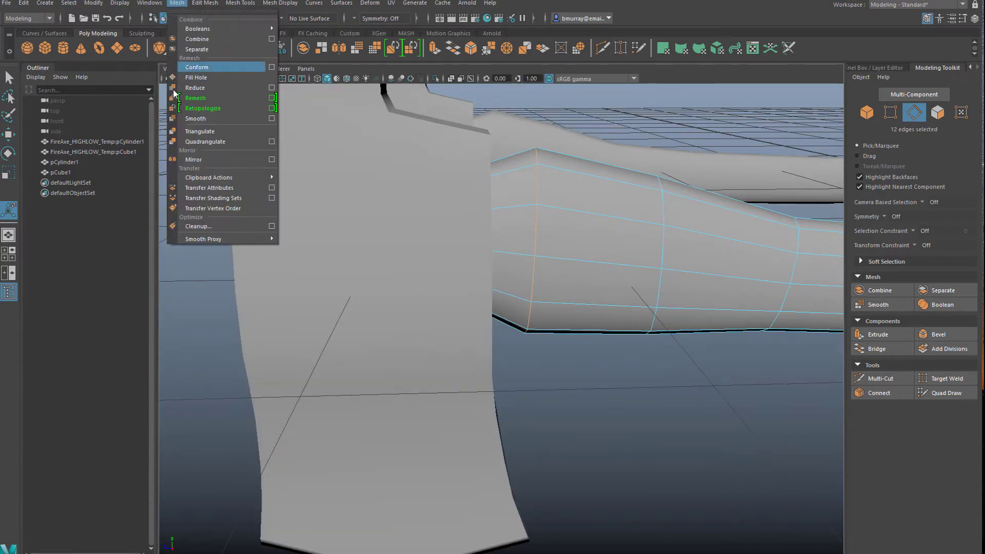
pyautogui.click(240, 3)
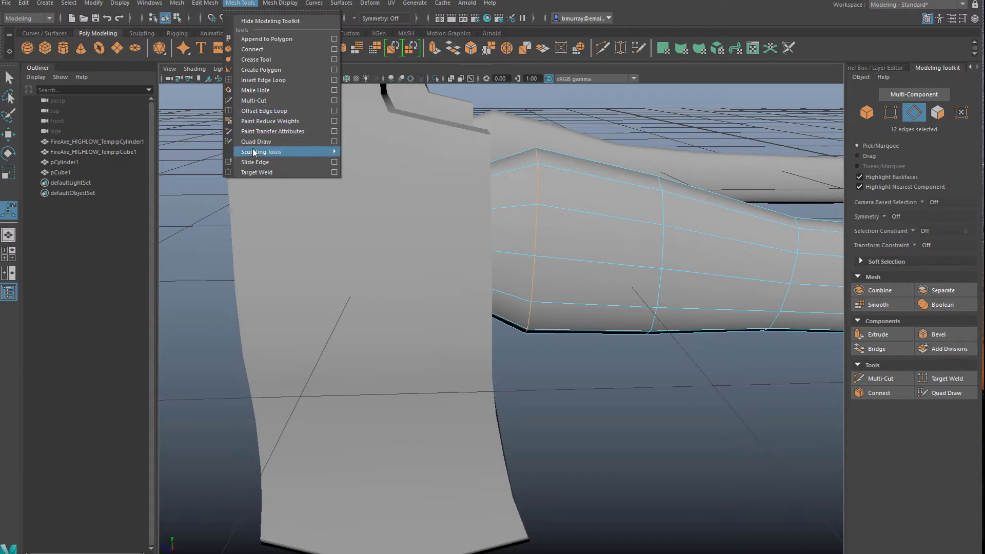
pyautogui.click(254, 62)
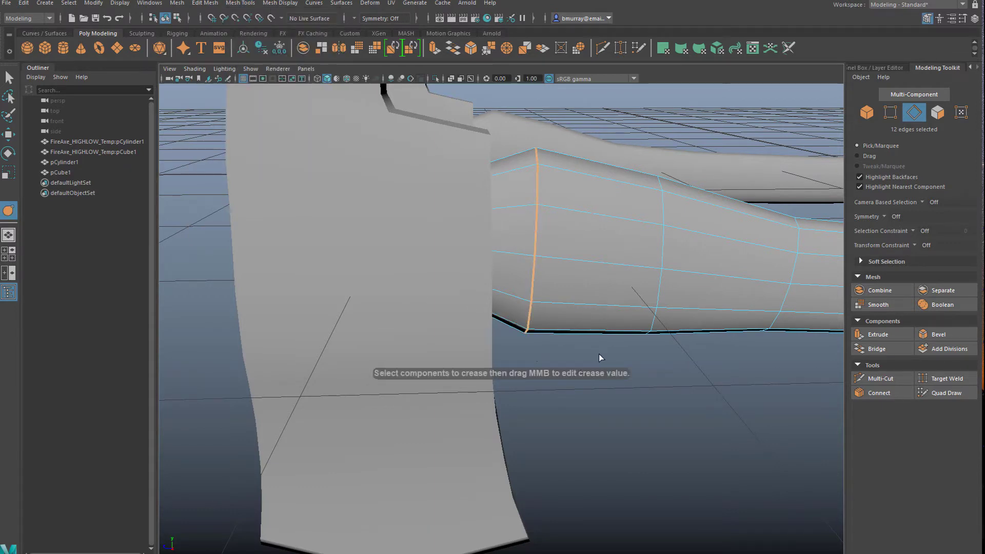
pyautogui.moveTo(549, 360); pyautogui.dragTo(731, 377, button='middle')
pyautogui.moveTo(628, 370); pyautogui.dragTo(657, 371, button='middle')
pyautogui.click(616, 393)
# Examine the creased handle where it meets the axe head and return to object selection
pyautogui.scroll(-4, 616, 392)
pyautogui.keyDown('alt'); pyautogui.moveTo(616, 393); pyautogui.dragTo(544, 384); pyautogui.keyUp('alt')
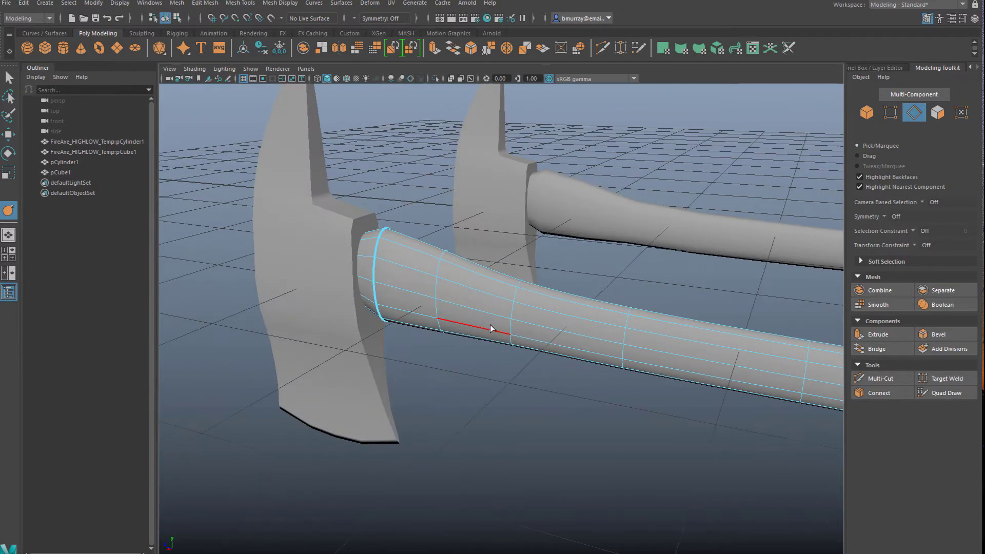
pyautogui.moveTo(491, 329); pyautogui.dragTo(539, 290, button='right')
pyautogui.click(480, 378)
pyautogui.keyDown('alt'); pyautogui.moveTo(479, 378); pyautogui.dragTo(436, 371); pyautogui.keyUp('alt')
pyautogui.scroll(-4, 452, 380)
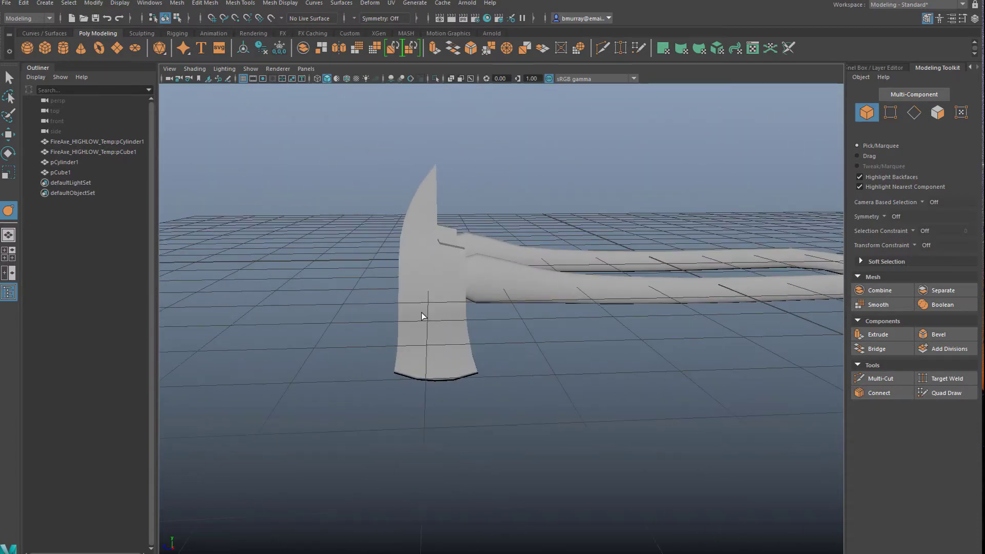
# Frame the duplicated axe head and preview it with smooth mesh display
pyautogui.click(422, 314)
pyautogui.press('f')
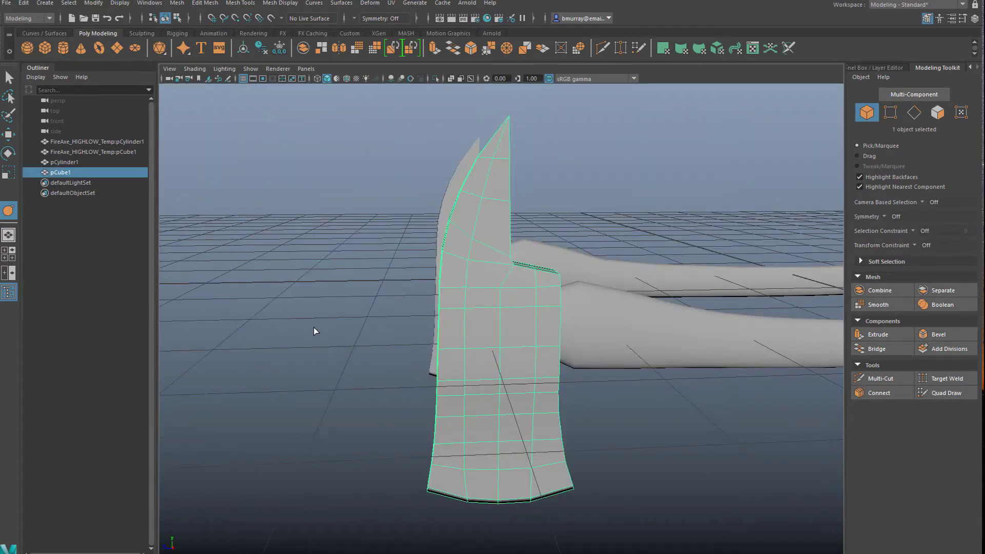
pyautogui.keyDown('alt'); pyautogui.moveTo(314, 331); pyautogui.dragTo(384, 354); pyautogui.keyUp('alt')
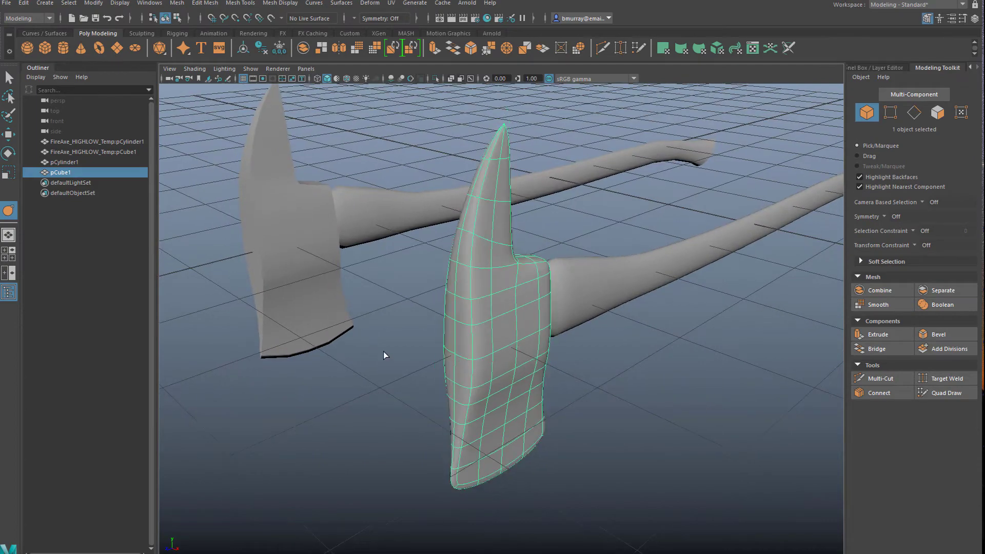
# Turn off the axe head's smooth preview and select the two long edge loops bordering the narrow face opposite the handle
pyautogui.moveTo(398, 404)
pyautogui.keyDown('alt'); pyautogui.mouseDown()
pyautogui.moveTo(541, 341)
pyautogui.moveTo(383, 360)
pyautogui.moveTo(292, 396)
pyautogui.moveTo(400, 395)
pyautogui.mouseUp(); pyautogui.keyUp('alt')
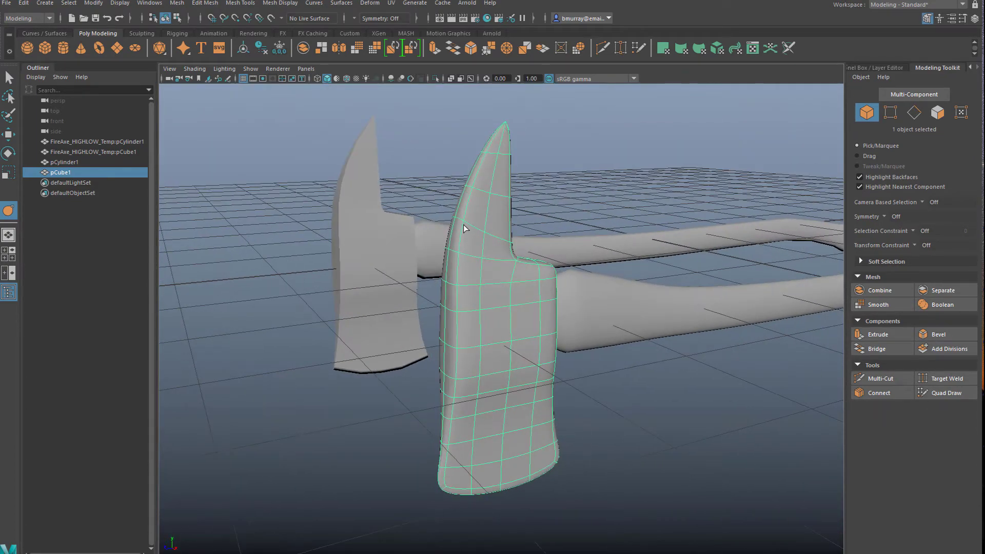
pyautogui.keyDown('alt'); pyautogui.moveTo(554, 247); pyautogui.dragTo(536, 292); pyautogui.keyUp('alt')
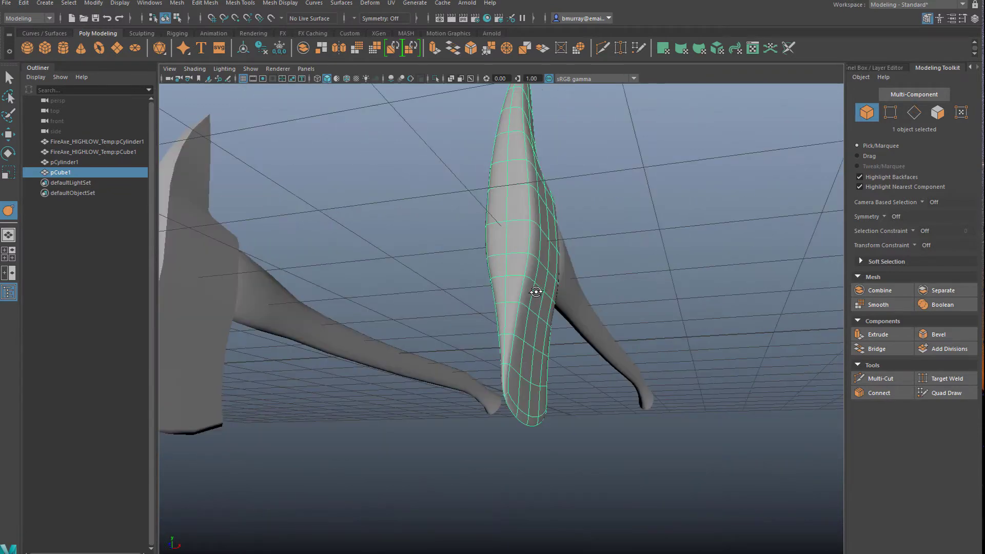
pyautogui.press('1')
pyautogui.scroll(4, 541, 293)
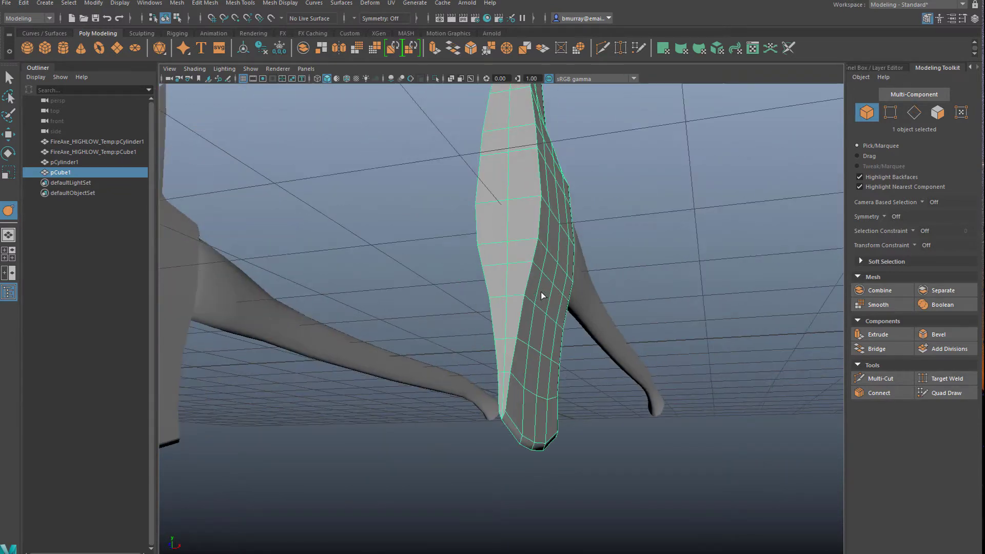
pyautogui.moveTo(531, 300)
pyautogui.mouseDown(button='right')
pyautogui.moveTo(534, 280)
pyautogui.moveTo(534, 290)
pyautogui.mouseUp(button='right')
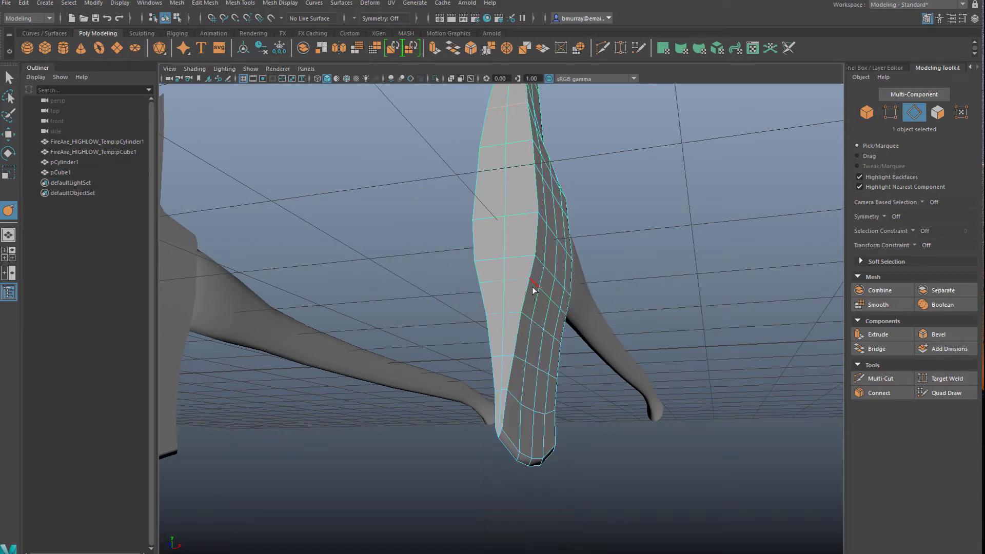
pyautogui.keyDown('alt'); pyautogui.moveTo(548, 293); pyautogui.dragTo(641, 330); pyautogui.keyUp('alt')
pyautogui.keyDown('shift'); pyautogui.doubleClick(590, 286); pyautogui.keyUp('shift')
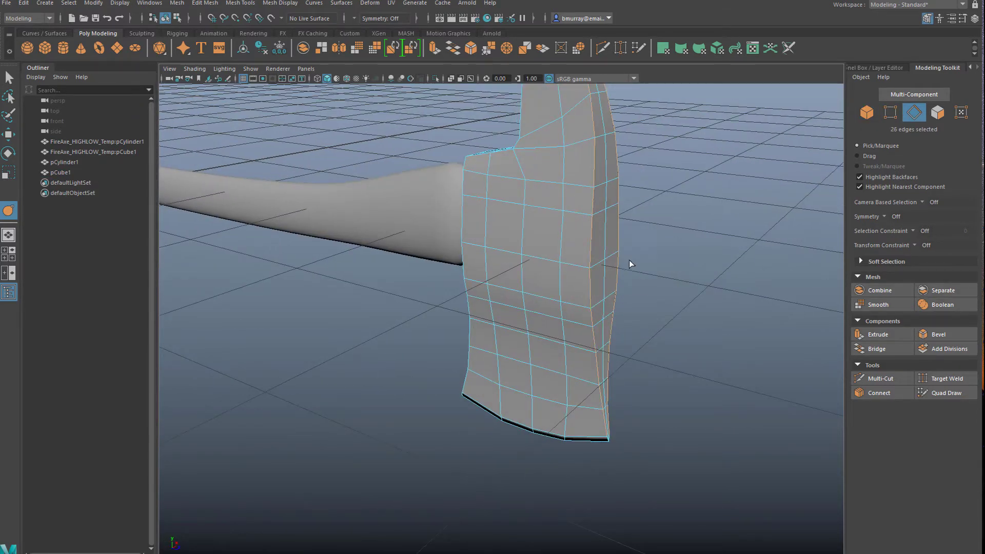
# Add the edges bordering the spike's back and the handle side, plus the loops along the blade's cutting edge, to the selection
pyautogui.keyDown('alt'); pyautogui.moveTo(631, 266); pyautogui.dragTo(469, 278); pyautogui.keyUp('alt')
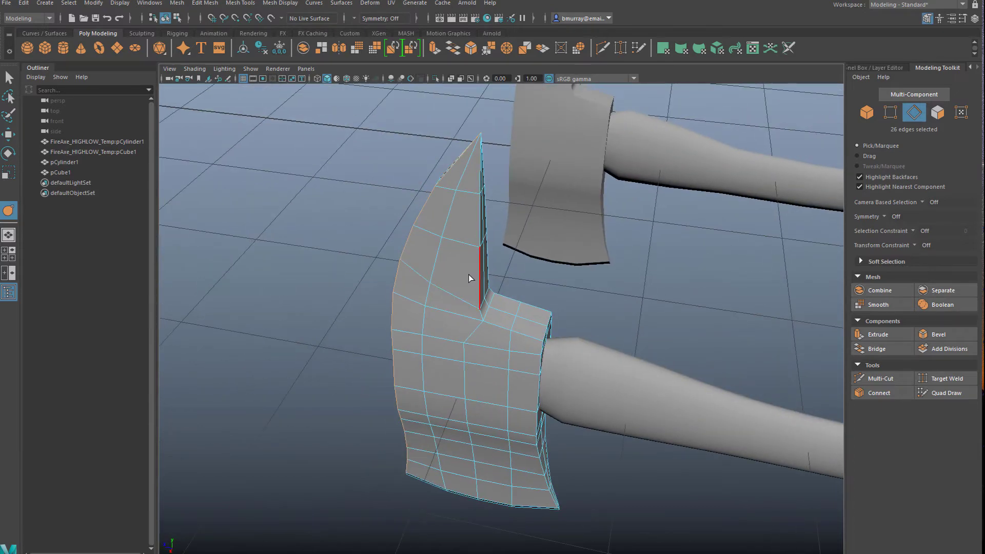
pyautogui.keyDown('alt'); pyautogui.moveTo(513, 338); pyautogui.dragTo(486, 301); pyautogui.keyUp('alt')
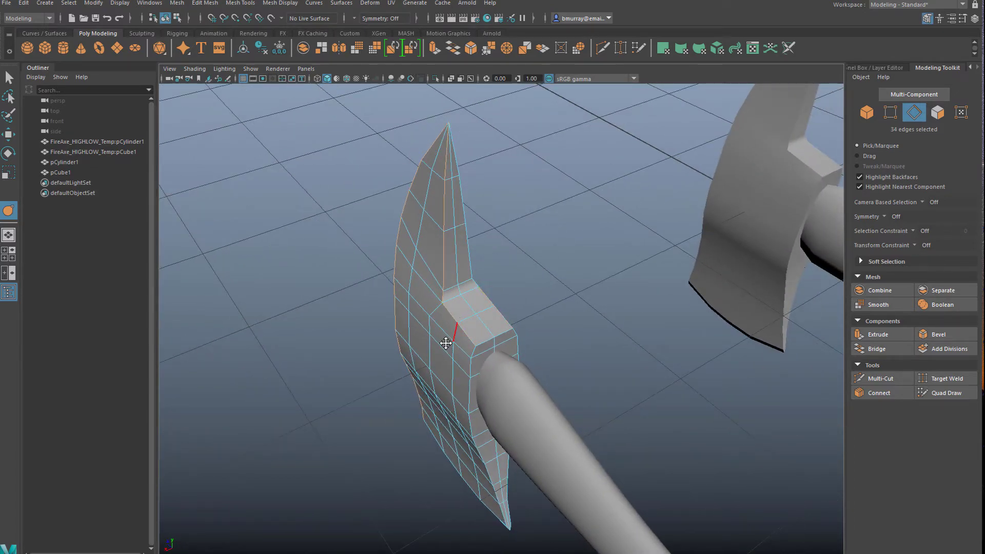
pyautogui.keyDown('alt'); pyautogui.moveTo(446, 344); pyautogui.dragTo(466, 305); pyautogui.keyUp('alt')
pyautogui.keyDown('shift'); pyautogui.doubleClick(464, 345); pyautogui.keyUp('shift')
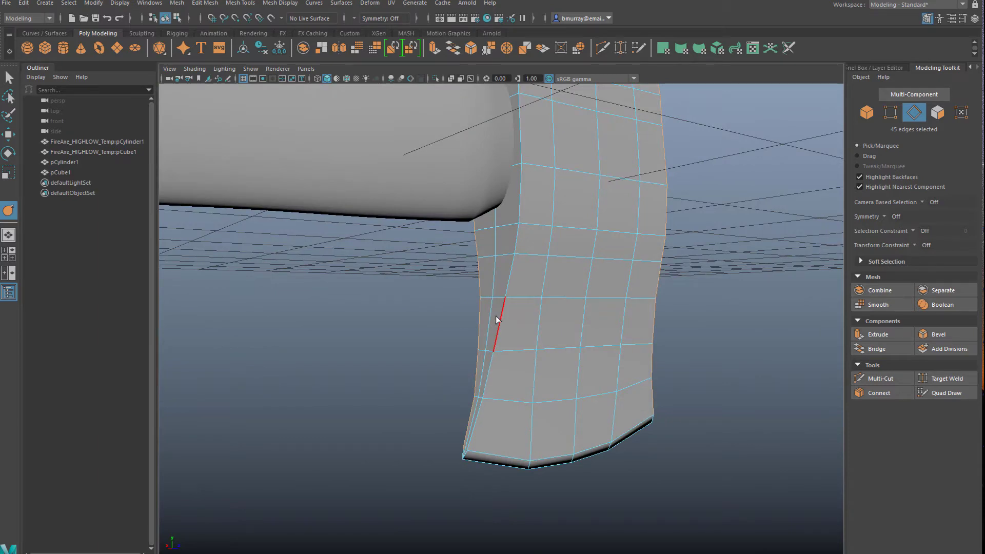
pyautogui.keyDown('alt'); pyautogui.moveTo(484, 366); pyautogui.dragTo(529, 385); pyautogui.keyUp('alt')
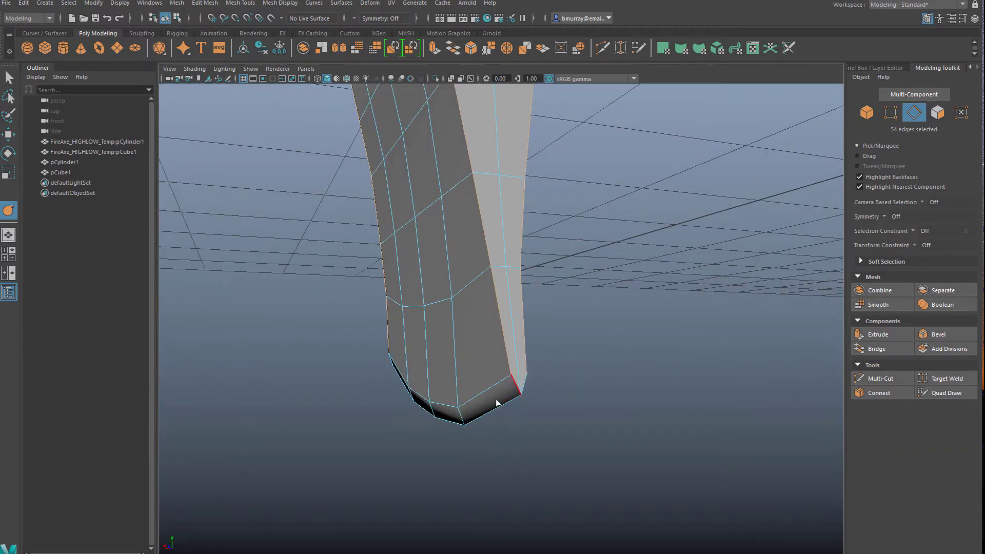
pyautogui.keyDown('shift'); pyautogui.doubleClick(499, 384); pyautogui.keyUp('shift')
pyautogui.keyDown('alt'); pyautogui.moveTo(560, 427); pyautogui.dragTo(441, 424); pyautogui.keyUp('alt')
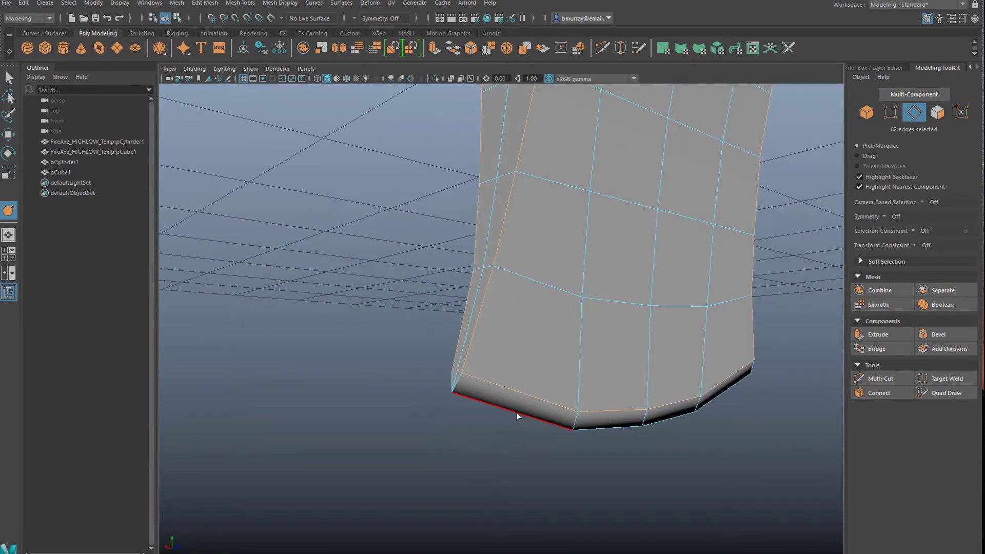
pyautogui.keyDown('alt'); pyautogui.moveTo(574, 447); pyautogui.dragTo(561, 287); pyautogui.keyUp('alt')
pyautogui.keyDown('shift'); pyautogui.click(573, 382); pyautogui.keyUp('shift')
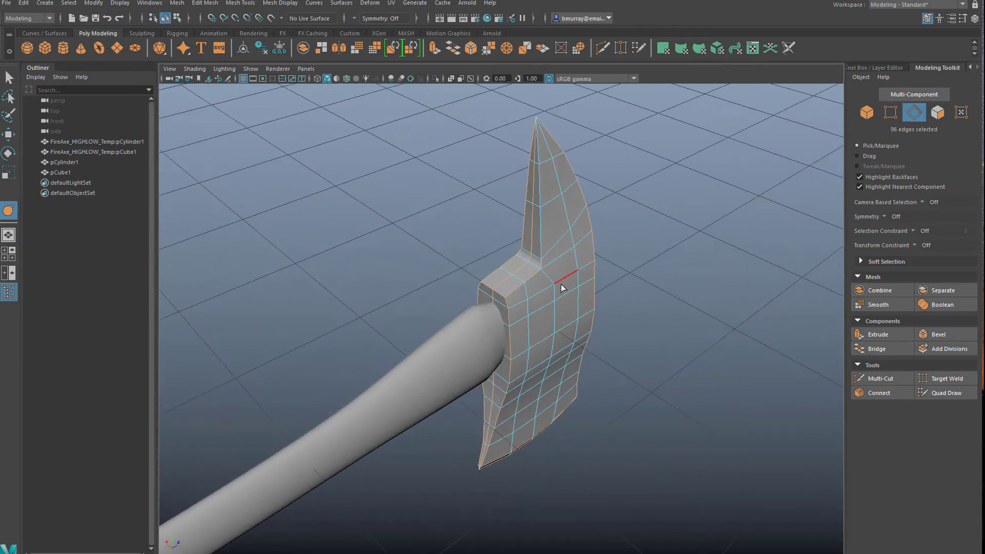
# Complete the hard-edge selection on the axe head and crease it with the Crease Tool while previewing the smoothed mesh
pyautogui.scroll(3, 560, 283)
pyautogui.keyDown('shift'); pyautogui.click(558, 192); pyautogui.keyUp('shift')
pyautogui.press('4')
pyautogui.moveTo(500, 198)
pyautogui.keyDown('alt'); pyautogui.mouseDown()
pyautogui.moveTo(413, 234)
pyautogui.moveTo(409, 270)
pyautogui.moveTo(481, 229)
pyautogui.moveTo(537, 216)
pyautogui.moveTo(615, 224)
pyautogui.moveTo(568, 236)
pyautogui.mouseUp(); pyautogui.keyUp('alt')
pyautogui.press('5')
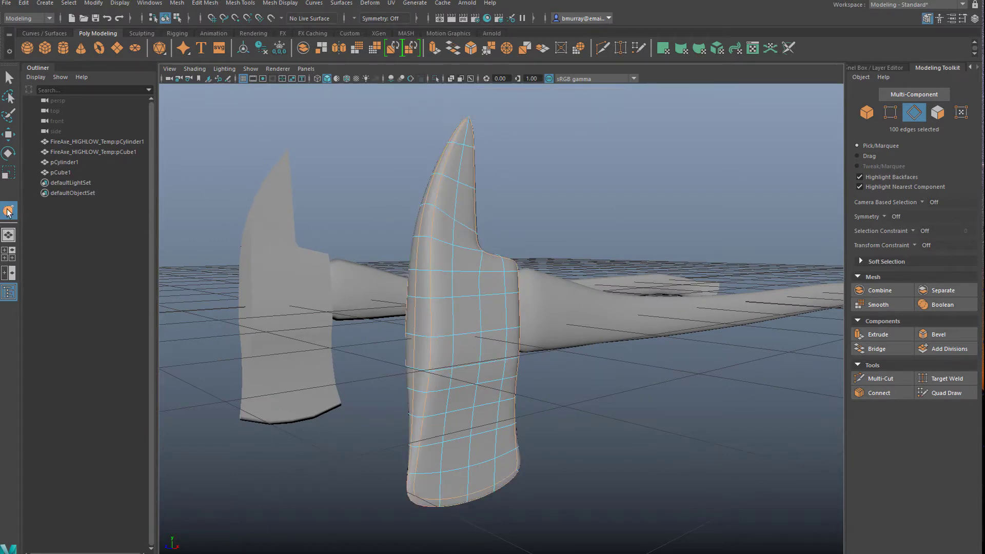
pyautogui.moveTo(340, 196); pyautogui.dragTo(473, 199, button='middle')
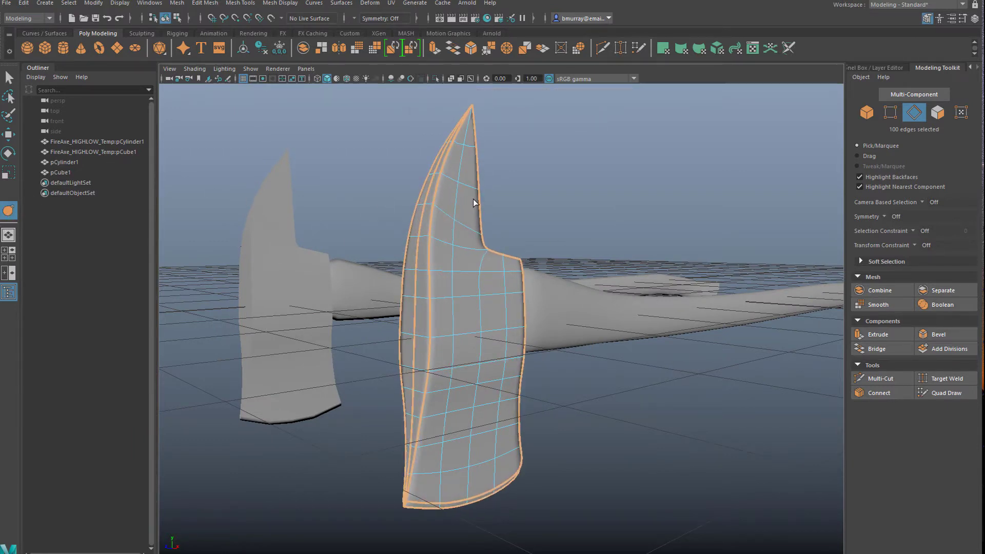
# Return to object selection and examine the creased axe head around the spike, handle side and blade
pyautogui.press('F8')
pyautogui.keyDown('alt'); pyautogui.moveTo(549, 227); pyautogui.dragTo(582, 386); pyautogui.keyUp('alt')
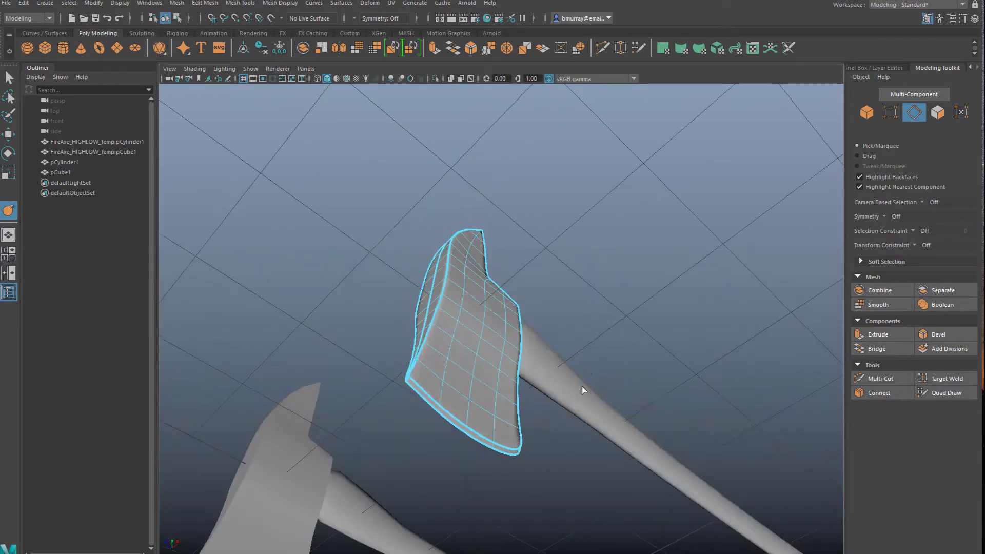
pyautogui.click(517, 338)
pyautogui.keyDown('alt'); pyautogui.moveTo(517, 338); pyautogui.dragTo(429, 360); pyautogui.keyUp('alt')
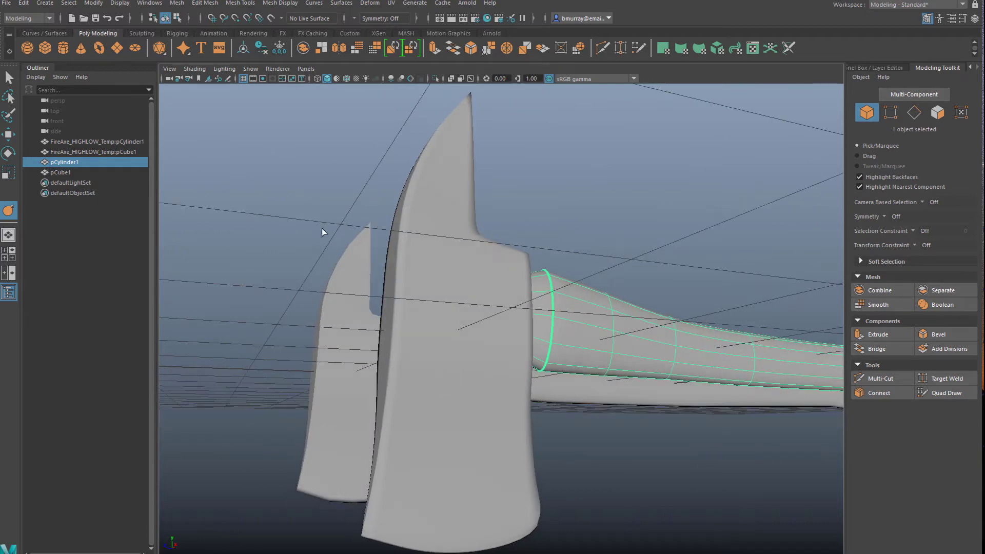
pyautogui.keyDown('alt'); pyautogui.moveTo(324, 231); pyautogui.dragTo(402, 297); pyautogui.keyUp('alt')
pyautogui.click(402, 303)
pyautogui.scroll(-3, 371, 352)
pyautogui.scroll(3, 370, 353)
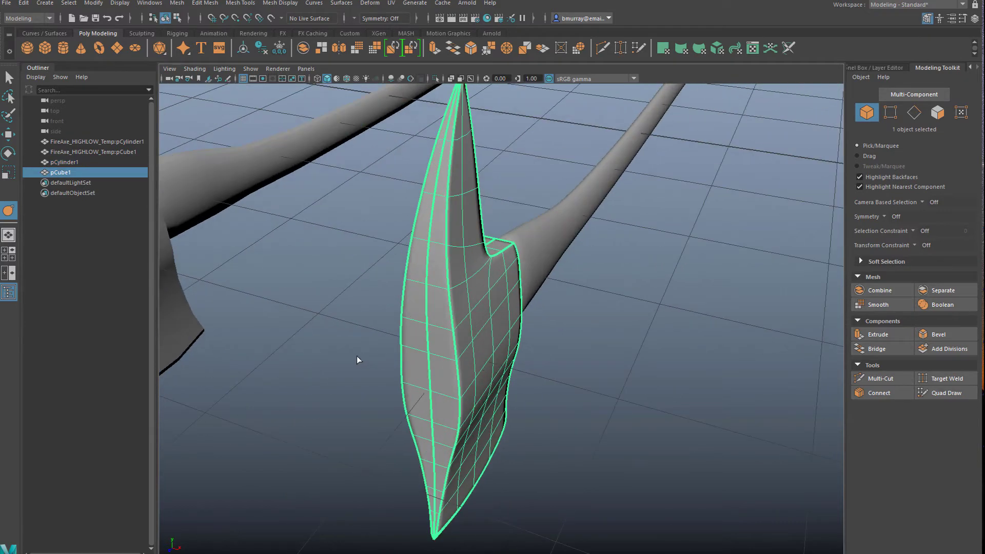
pyautogui.click(356, 356)
pyautogui.keyDown('alt'); pyautogui.moveTo(356, 356); pyautogui.dragTo(355, 352); pyautogui.keyUp('alt')
pyautogui.scroll(3, 412, 333)
pyautogui.click(413, 333)
pyautogui.keyDown('alt'); pyautogui.moveTo(412, 334); pyautogui.dragTo(528, 239); pyautogui.keyUp('alt')
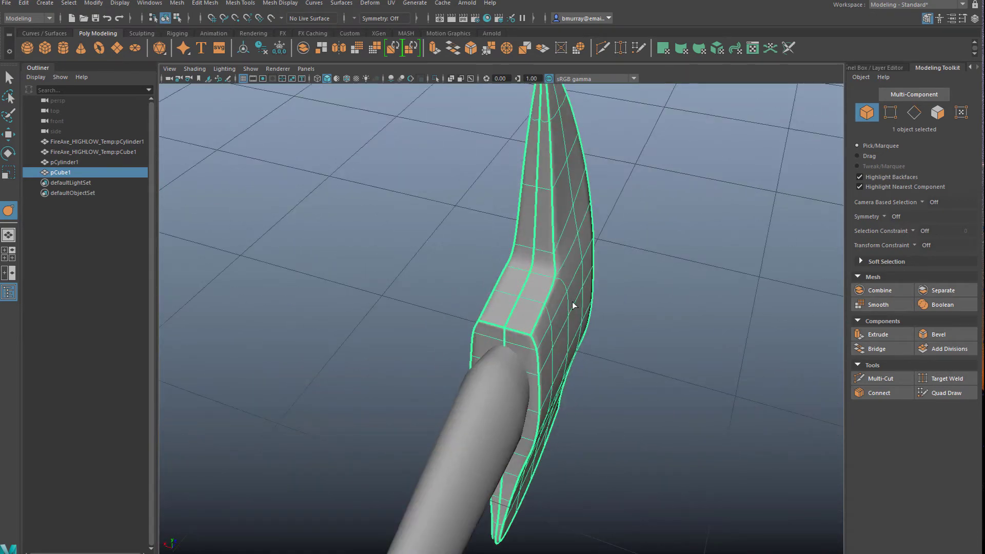
pyautogui.keyDown('alt'); pyautogui.moveTo(573, 305); pyautogui.dragTo(367, 386); pyautogui.keyUp('alt')
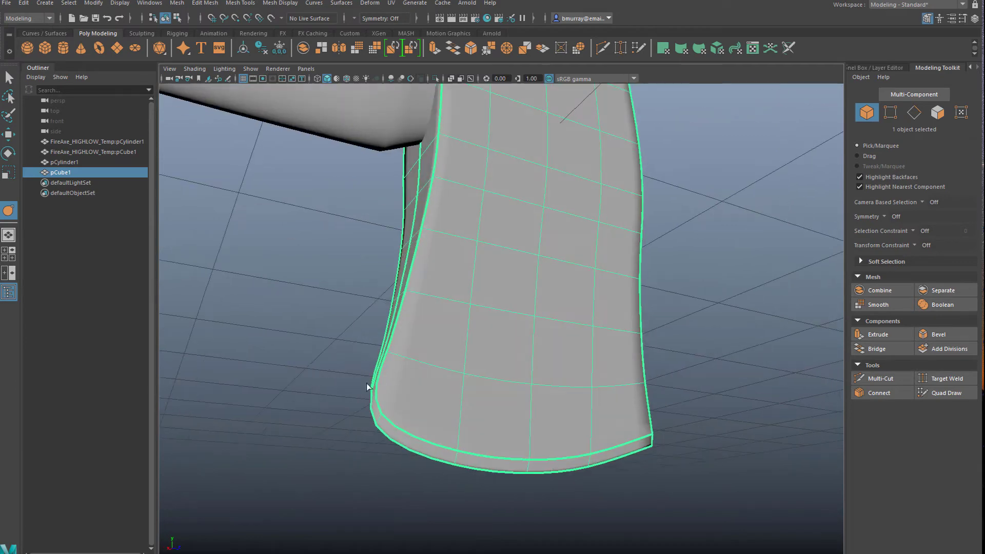
# Crease the two short edges at the blade's lower corner on the side opposite the handle
pyautogui.rightClick(380, 308)
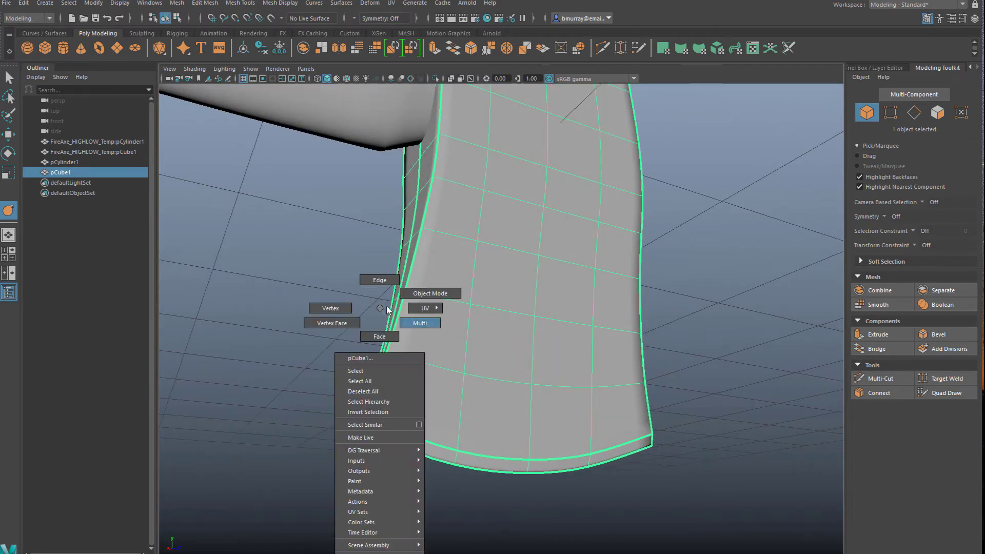
pyautogui.click(380, 280)
pyautogui.click(377, 416)
pyautogui.keyDown('alt'); pyautogui.moveTo(377, 417); pyautogui.dragTo(458, 280); pyautogui.keyUp('alt')
pyautogui.keyDown('shift'); pyautogui.click(628, 435); pyautogui.keyUp('shift')
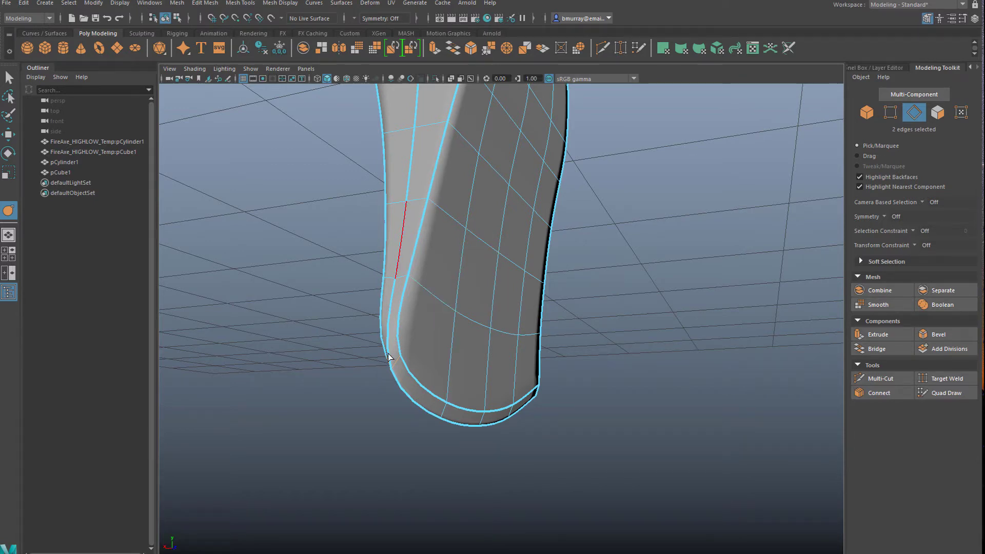
pyautogui.moveTo(220, 319); pyautogui.dragTo(483, 346, button='middle')
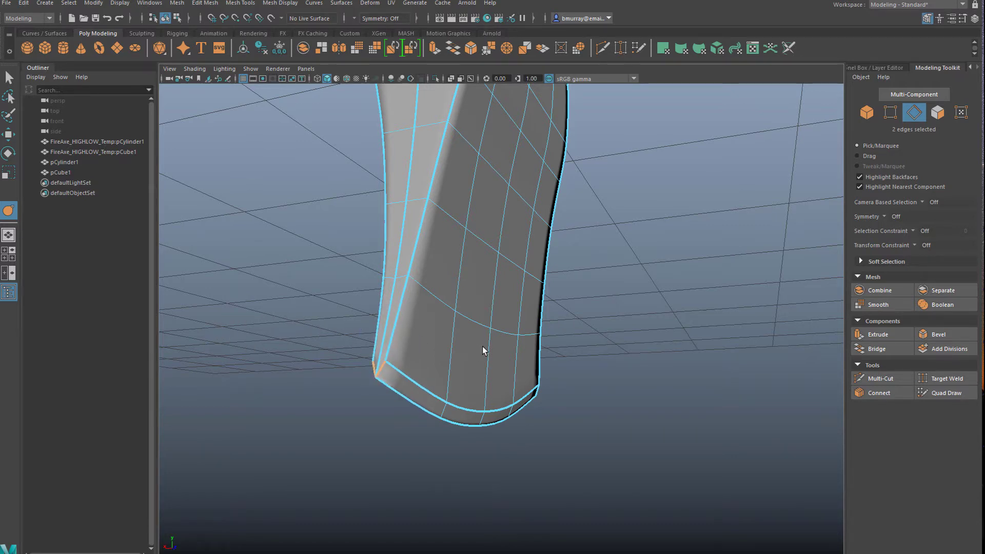
# Crease the two edges at the inner corner where the spike meets the top of the axe head
pyautogui.click(345, 351)
pyautogui.scroll(-3, 344, 351)
pyautogui.keyDown('alt'); pyautogui.moveTo(345, 352); pyautogui.dragTo(388, 374); pyautogui.keyUp('alt')
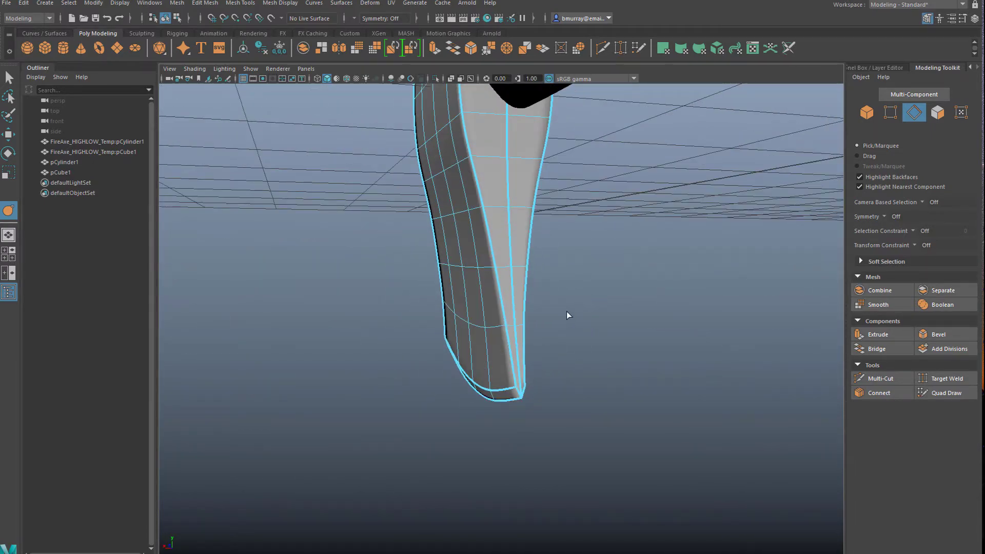
pyautogui.keyDown('alt'); pyautogui.moveTo(566, 312); pyautogui.dragTo(495, 280); pyautogui.keyUp('alt')
pyautogui.keyDown('shift'); pyautogui.click(515, 178); pyautogui.keyUp('shift')
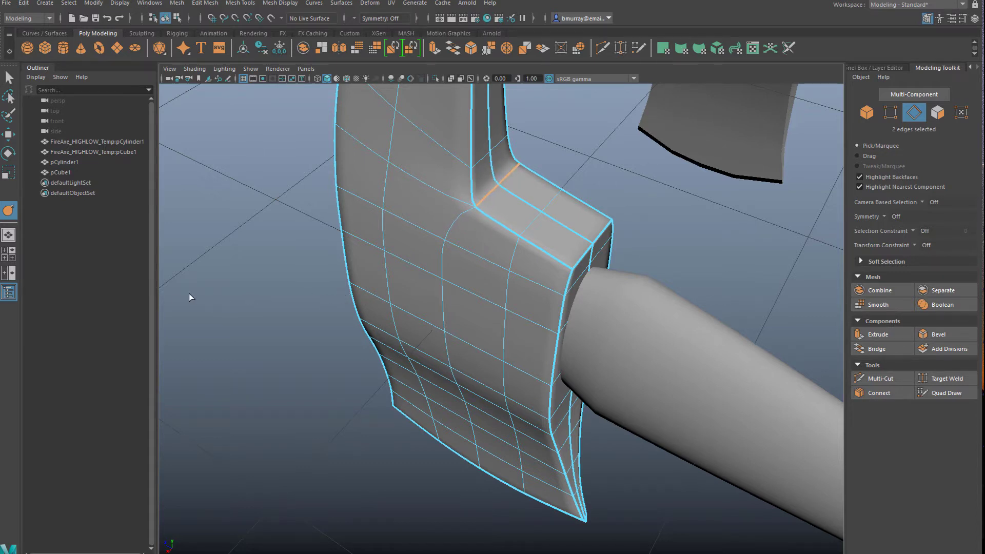
pyautogui.click(249, 313)
pyautogui.keyDown('alt'); pyautogui.moveTo(249, 312); pyautogui.dragTo(442, 275); pyautogui.keyUp('alt')
pyautogui.moveTo(442, 275); pyautogui.dragTo(491, 263, button='right')
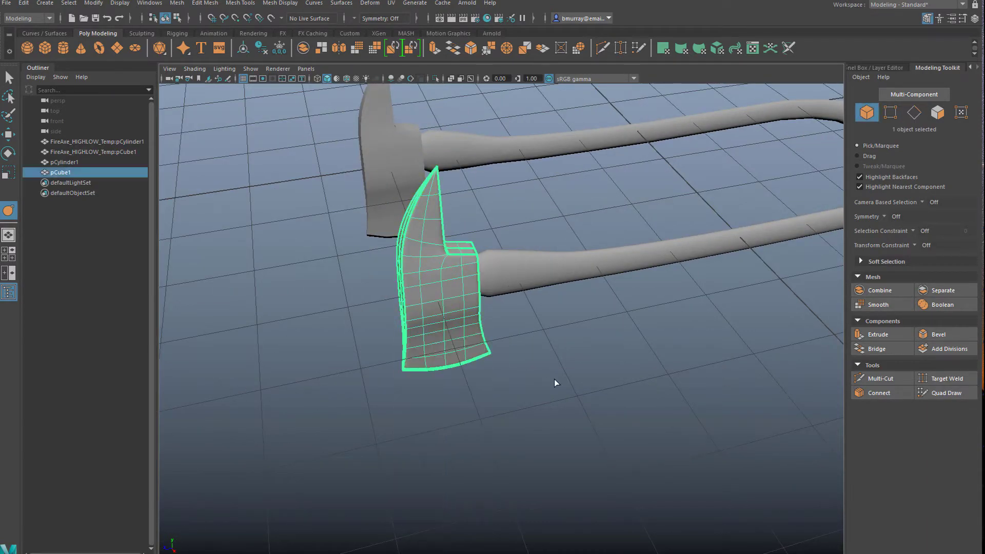
# Examine the creases along the blade's cutting edge and check which edges its loops include
pyautogui.click(554, 382)
pyautogui.keyDown('alt'); pyautogui.moveTo(554, 382); pyautogui.dragTo(286, 408); pyautogui.keyUp('alt')
pyautogui.click(418, 341)
pyautogui.click(417, 450)
pyautogui.keyDown('alt'); pyautogui.moveTo(418, 450); pyautogui.dragTo(479, 374); pyautogui.keyUp('alt')
pyautogui.click(472, 392)
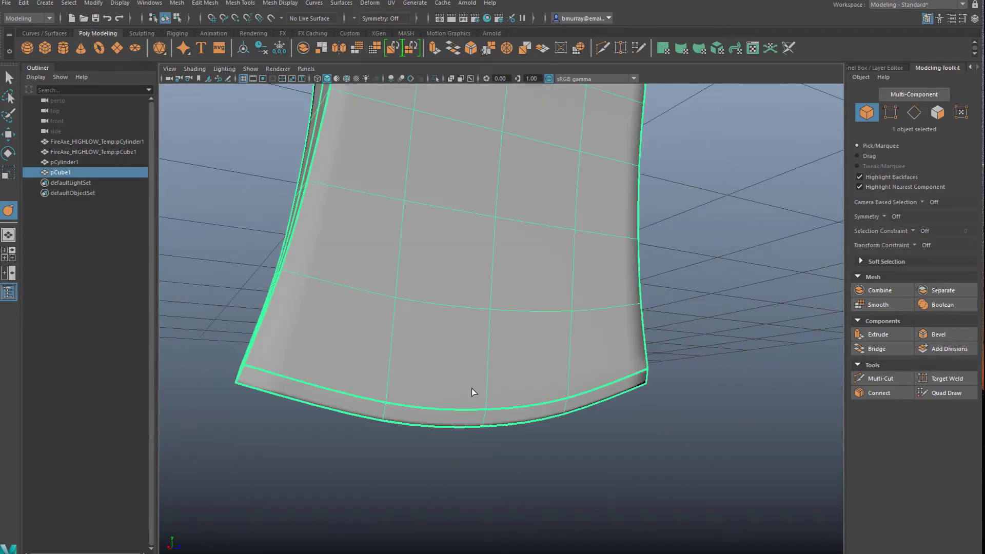
pyautogui.moveTo(467, 315); pyautogui.dragTo(466, 287, button='right')
pyautogui.doubleClick(356, 399)
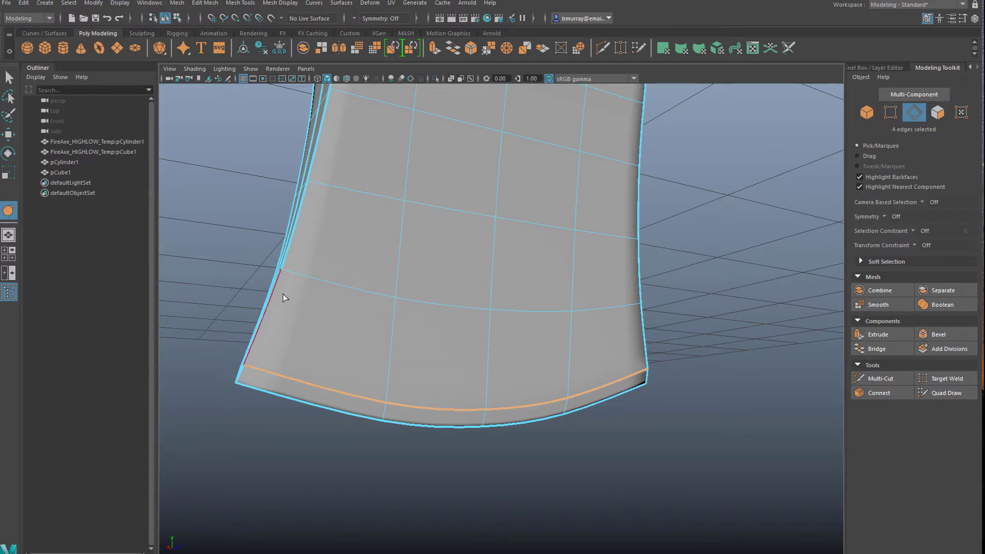
pyautogui.click(673, 452)
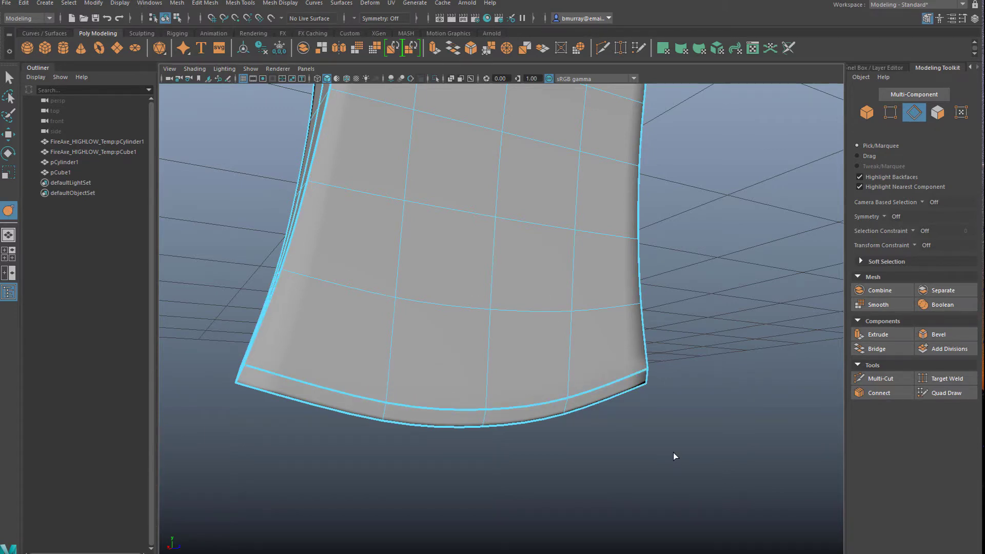
pyautogui.keyDown('alt'); pyautogui.moveTo(673, 453); pyautogui.dragTo(432, 394); pyautogui.keyUp('alt')
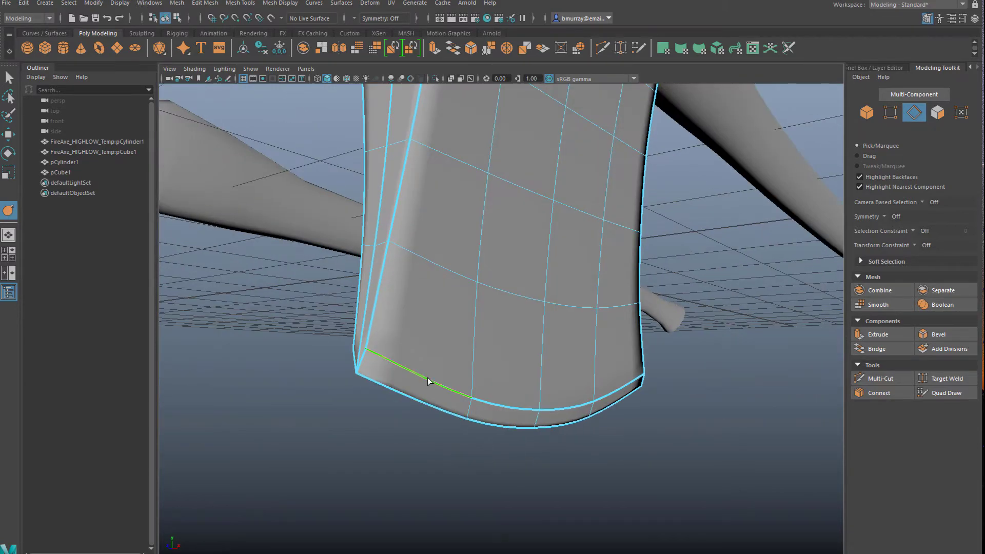
pyautogui.doubleClick(426, 378)
pyautogui.doubleClick(614, 398)
pyautogui.keyDown('alt'); pyautogui.moveTo(613, 398); pyautogui.dragTo(534, 378); pyautogui.keyUp('alt')
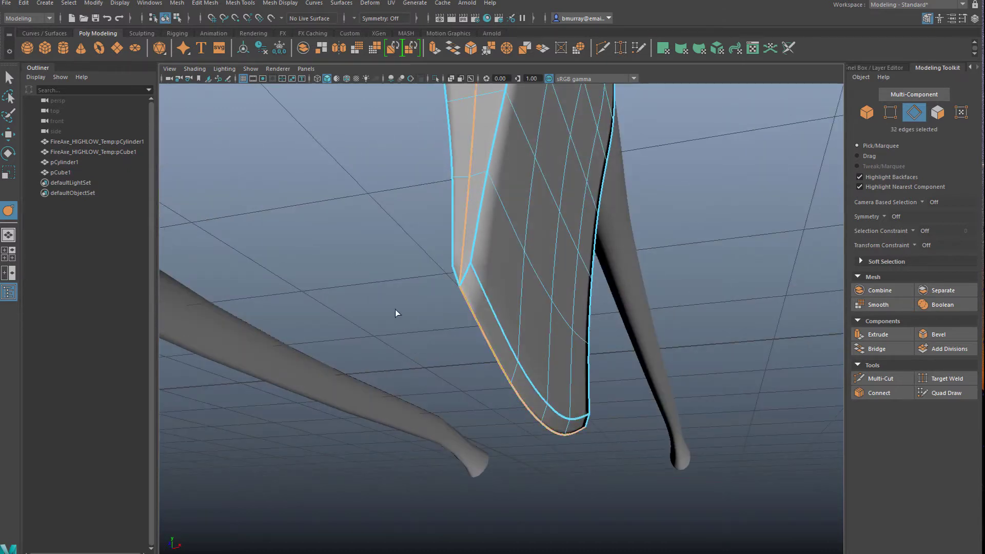
# Remove the crease from the centre-line edges of the narrow face opposite the handle, from the blade's bottom to the spike's tip
pyautogui.click(632, 443)
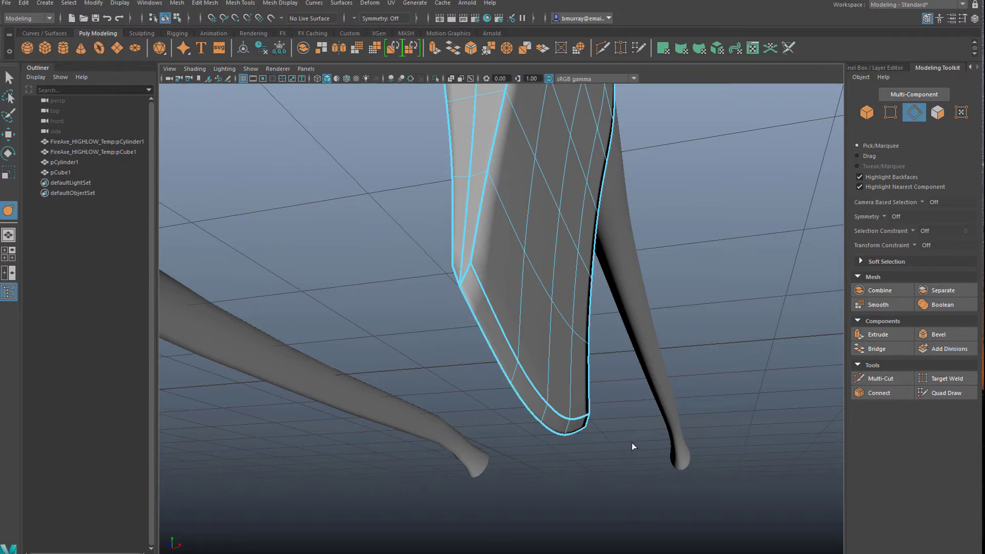
pyautogui.keyDown('alt'); pyautogui.moveTo(632, 443); pyautogui.dragTo(462, 433); pyautogui.keyUp('alt')
pyautogui.click(461, 429)
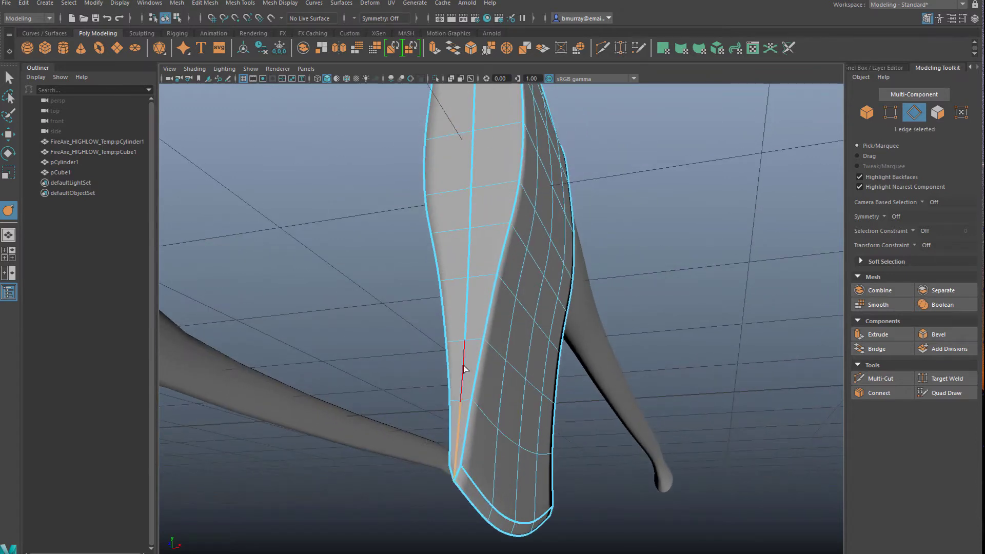
pyautogui.keyDown('shift'); pyautogui.click(464, 368); pyautogui.keyUp('shift')
pyautogui.keyDown('shift'); pyautogui.click(468, 308); pyautogui.keyUp('shift')
pyautogui.keyDown('shift'); pyautogui.click(469, 238); pyautogui.keyUp('shift')
pyautogui.keyDown('shift'); pyautogui.click(470, 198); pyautogui.keyUp('shift')
pyautogui.keyDown('shift'); pyautogui.click(469, 173); pyautogui.keyUp('shift')
pyautogui.keyDown('alt'); pyautogui.moveTo(471, 200); pyautogui.dragTo(493, 317, button='middle'); pyautogui.keyUp('alt')
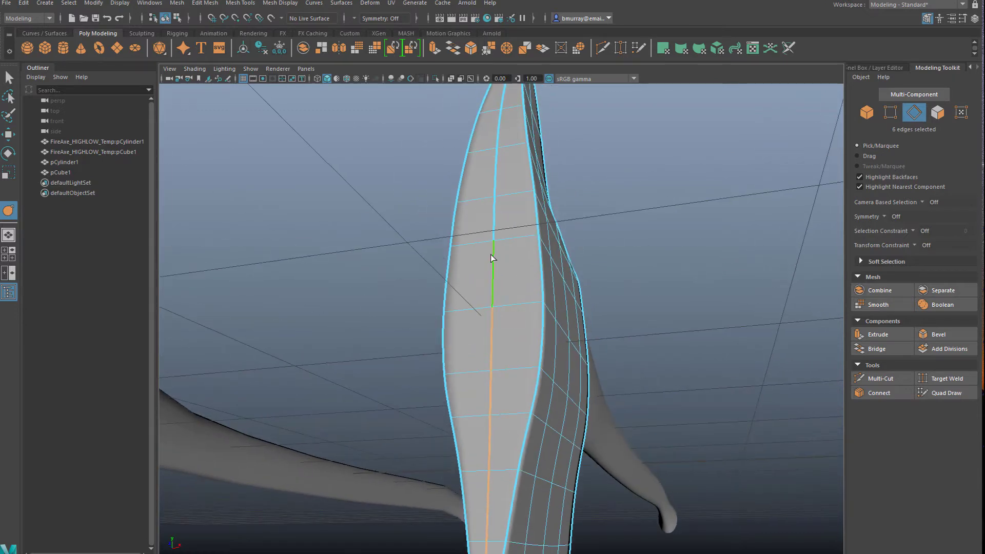
pyautogui.keyDown('shift'); pyautogui.click(493, 275); pyautogui.keyUp('shift')
pyautogui.keyDown('alt'); pyautogui.moveTo(506, 207); pyautogui.dragTo(497, 367); pyautogui.keyUp('alt')
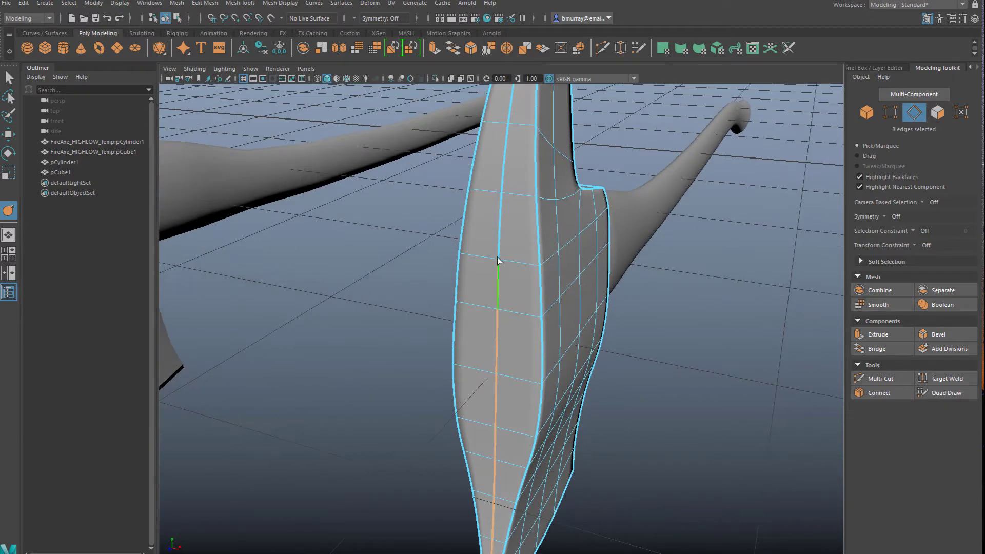
pyautogui.keyDown('shift'); pyautogui.click(501, 224); pyautogui.keyUp('shift')
pyautogui.keyDown('shift'); pyautogui.click(505, 171); pyautogui.keyUp('shift')
pyautogui.keyDown('alt'); pyautogui.moveTo(516, 222); pyautogui.dragTo(499, 346, button='middle'); pyautogui.keyUp('alt')
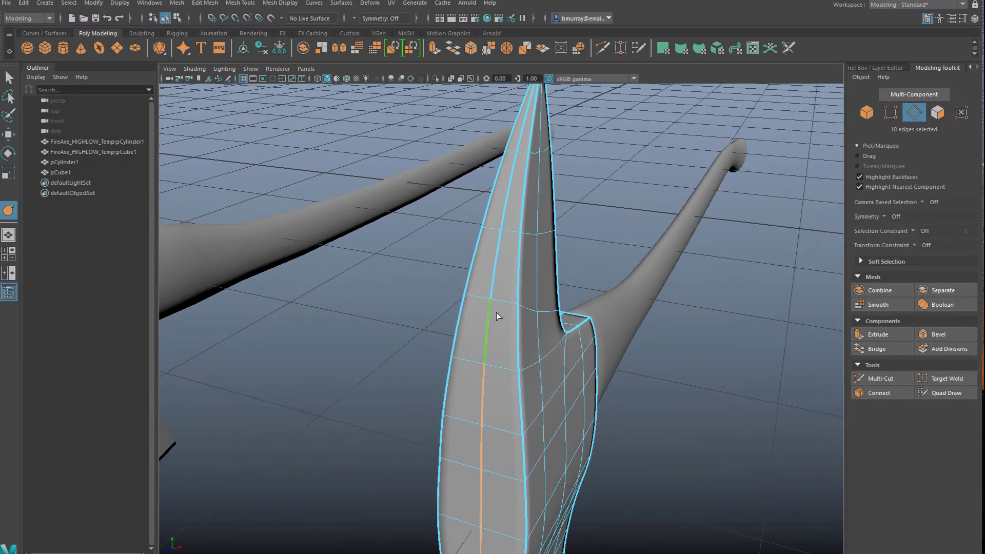
pyautogui.keyDown('shift'); pyautogui.click(496, 265); pyautogui.keyUp('shift')
pyautogui.keyDown('shift'); pyautogui.click(515, 172); pyautogui.keyUp('shift')
pyautogui.keyDown('shift'); pyautogui.click(523, 137); pyautogui.keyUp('shift')
pyautogui.keyDown('alt'); pyautogui.moveTo(468, 187); pyautogui.dragTo(428, 336); pyautogui.keyUp('alt')
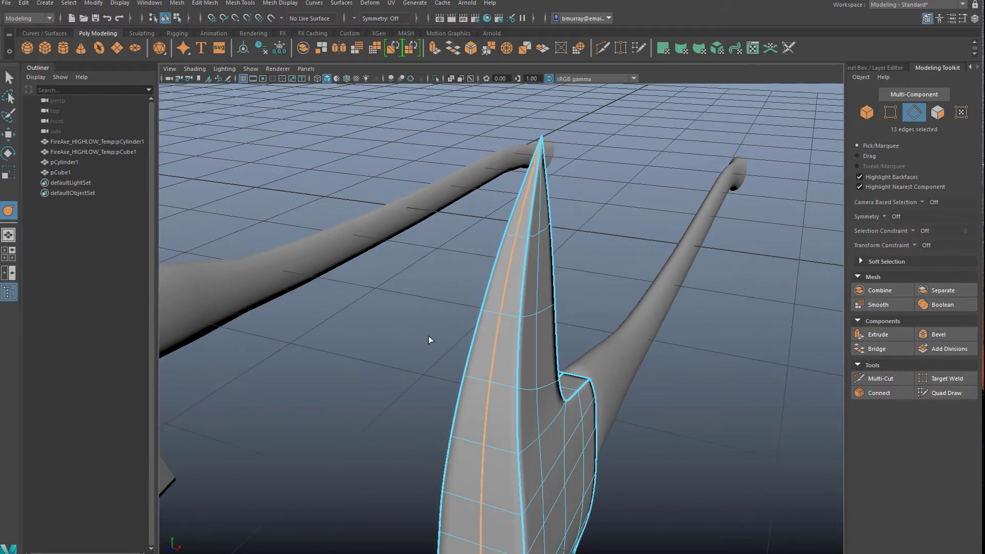
pyautogui.keyDown('alt'); pyautogui.moveTo(286, 424); pyautogui.dragTo(501, 312); pyautogui.keyUp('alt')
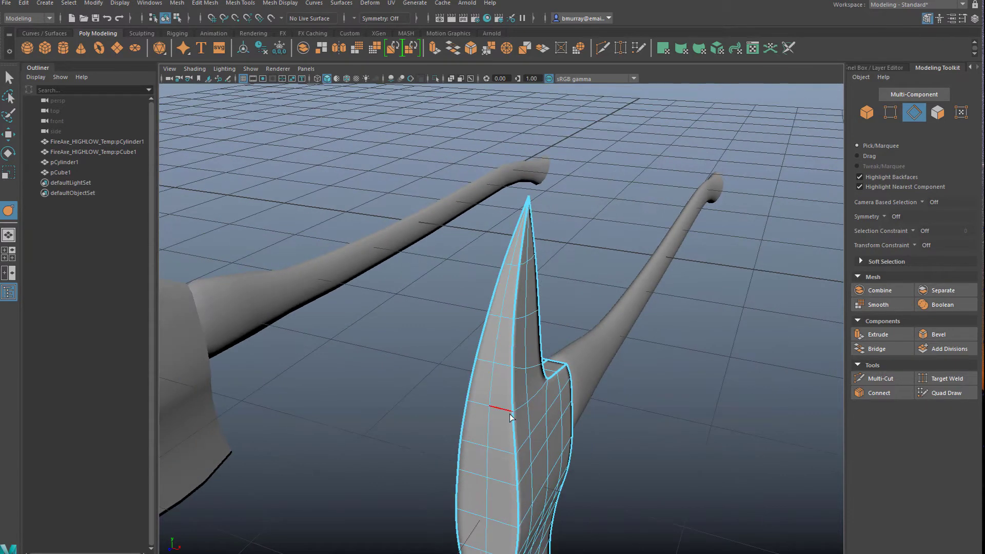
pyautogui.moveTo(502, 312); pyautogui.dragTo(561, 292, button='right')
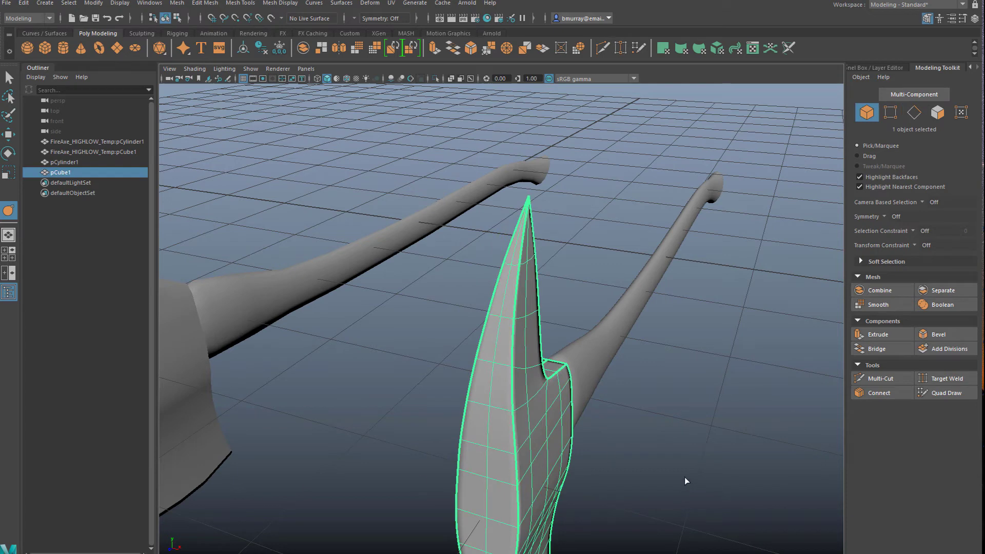
# Remove the crease from the centre-line edges running from the spike's tip down its handle-side face and across the head's top
pyautogui.keyDown('alt'); pyautogui.moveTo(686, 480); pyautogui.dragTo(472, 403); pyautogui.keyUp('alt')
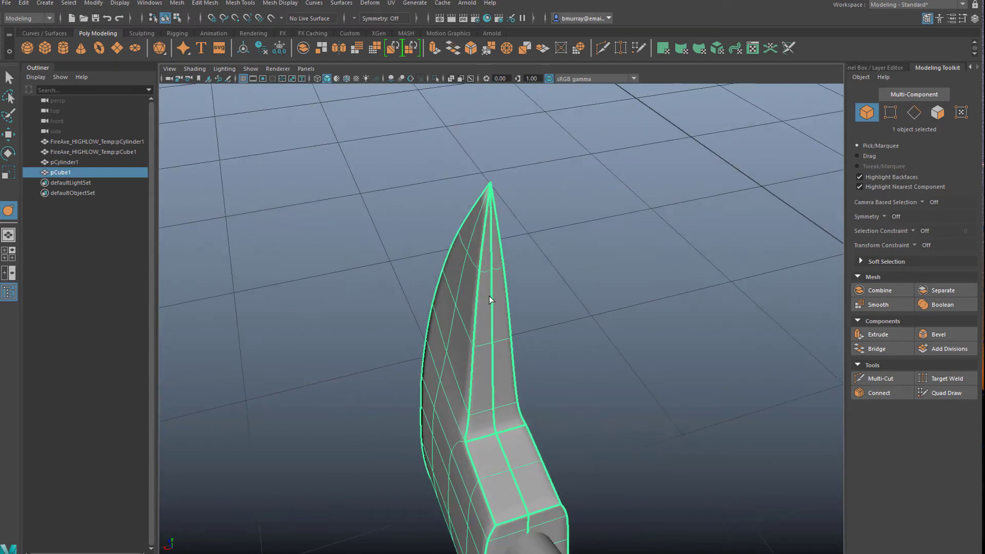
pyautogui.moveTo(491, 260); pyautogui.dragTo(495, 234, button='right')
pyautogui.click(492, 239)
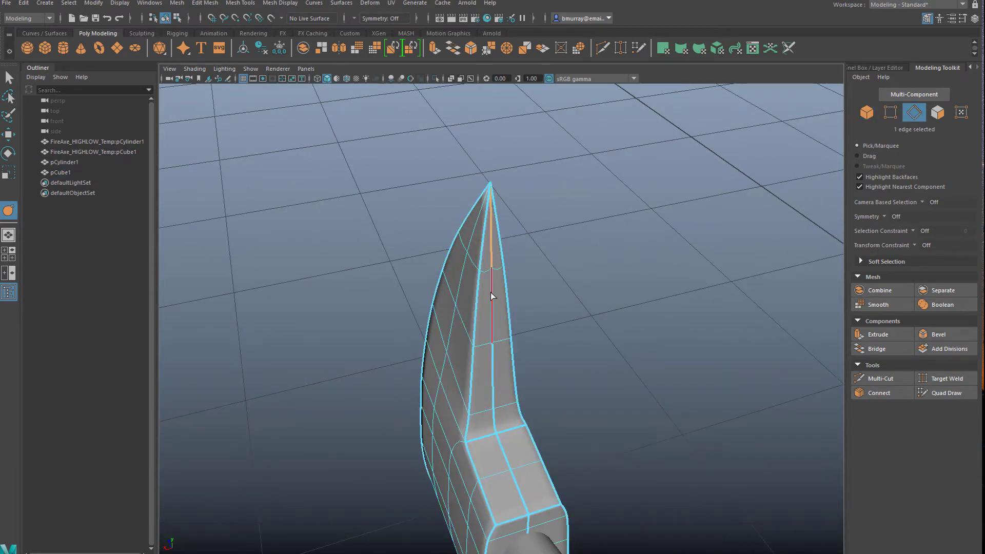
pyautogui.keyDown('shift'); pyautogui.click(492, 308); pyautogui.keyUp('shift')
pyautogui.keyDown('shift'); pyautogui.click(494, 416); pyautogui.keyUp('shift')
pyautogui.keyDown('shift'); pyautogui.click(497, 436); pyautogui.keyUp('shift')
pyautogui.keyDown('shift'); pyautogui.click(505, 460); pyautogui.keyUp('shift')
pyautogui.keyDown('shift'); pyautogui.click(515, 485); pyautogui.keyUp('shift')
pyautogui.keyDown('alt'); pyautogui.moveTo(524, 498); pyautogui.dragTo(501, 354, button='middle'); pyautogui.keyUp('alt')
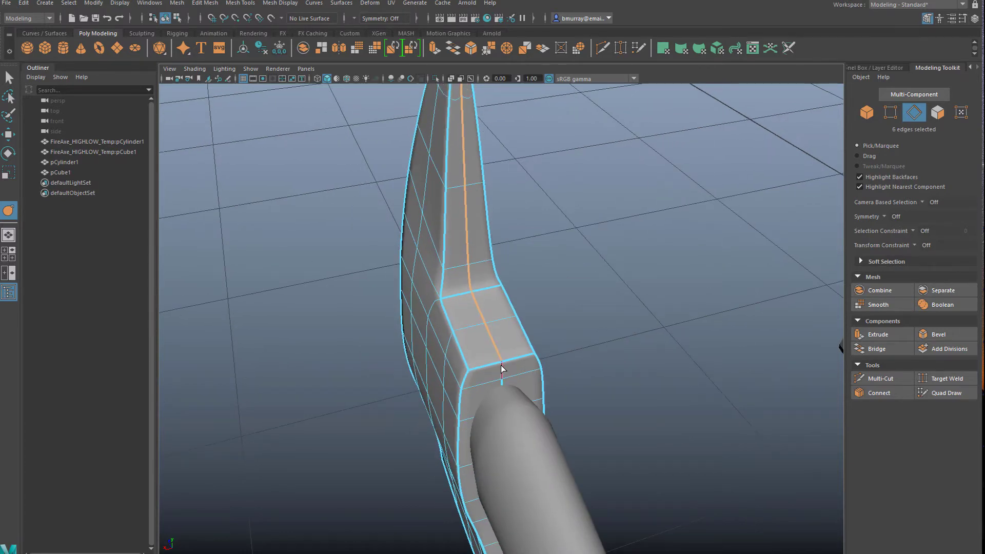
pyautogui.keyDown('shift'); pyautogui.doubleClick(502, 367); pyautogui.keyUp('shift')
# Crease the four centre edges along the blade's cutting edge and return to object selection
pyautogui.keyDown('alt'); pyautogui.moveTo(397, 441); pyautogui.dragTo(446, 464); pyautogui.keyUp('alt')
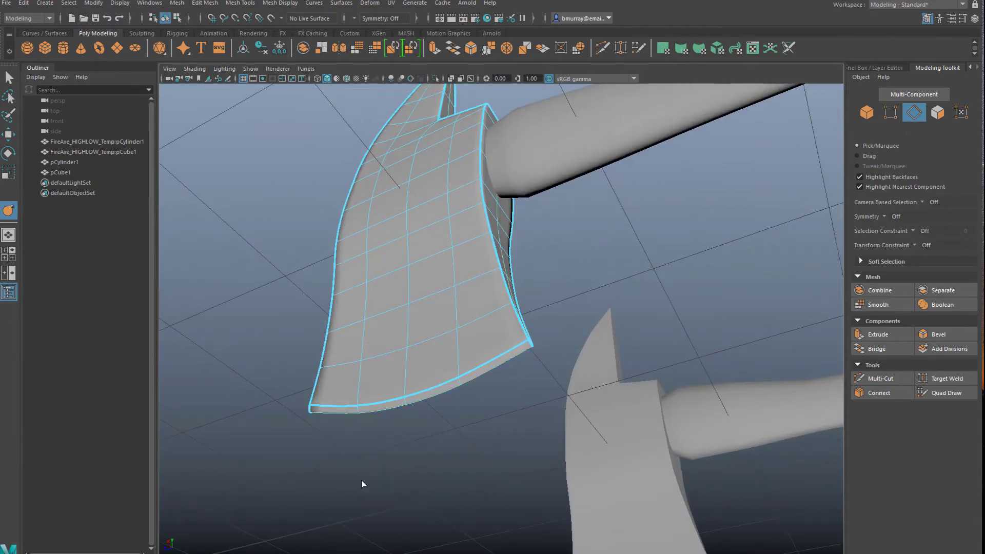
pyautogui.keyDown('alt'); pyautogui.moveTo(362, 484); pyautogui.dragTo(376, 468); pyautogui.keyUp('alt')
pyautogui.click(301, 384)
pyautogui.keyDown('shift'); pyautogui.click(355, 379); pyautogui.keyUp('shift')
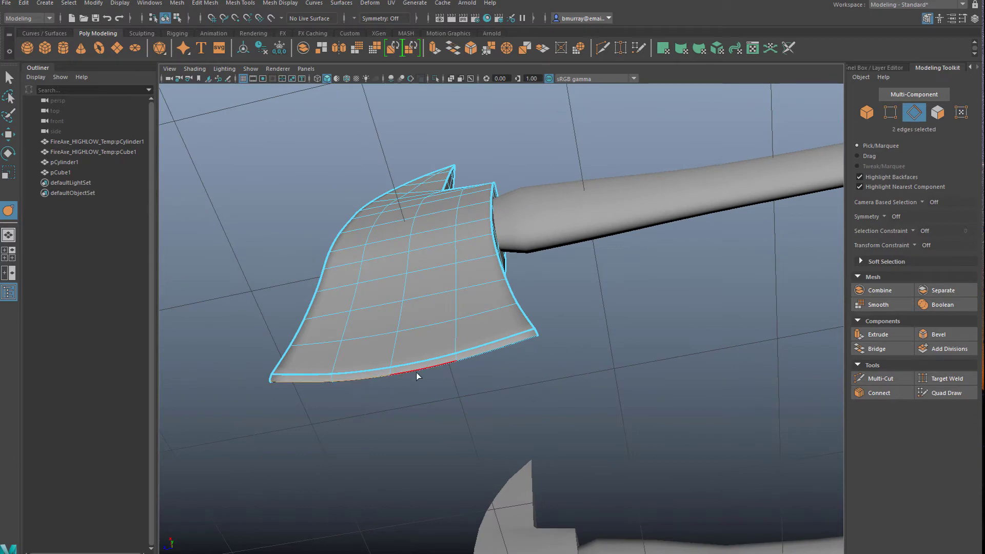
pyautogui.keyDown('shift'); pyautogui.click(416, 372); pyautogui.keyUp('shift')
pyautogui.keyDown('shift'); pyautogui.click(463, 361); pyautogui.keyUp('shift')
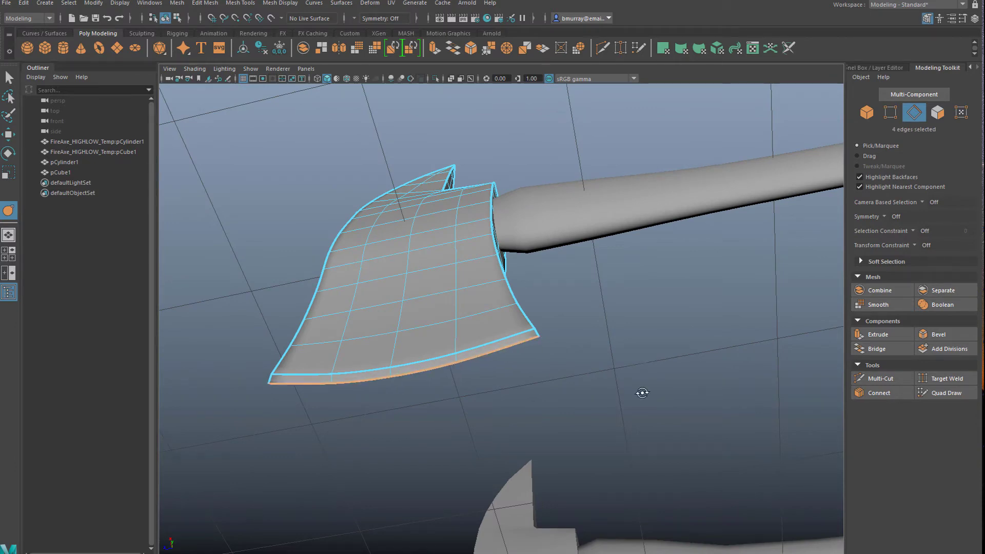
pyautogui.keyDown('alt'); pyautogui.moveTo(642, 393); pyautogui.dragTo(543, 280); pyautogui.keyUp('alt')
pyautogui.moveTo(519, 223); pyautogui.dragTo(571, 208, button='right')
pyautogui.click(335, 321)
# Try overlaying the high-poly handle and head on the low-poly axe by setting their Translate X to 0
pyautogui.keyDown('alt'); pyautogui.moveTo(477, 310); pyautogui.dragTo(441, 396); pyautogui.keyUp('alt')
pyautogui.scroll(-2, 610, 373)
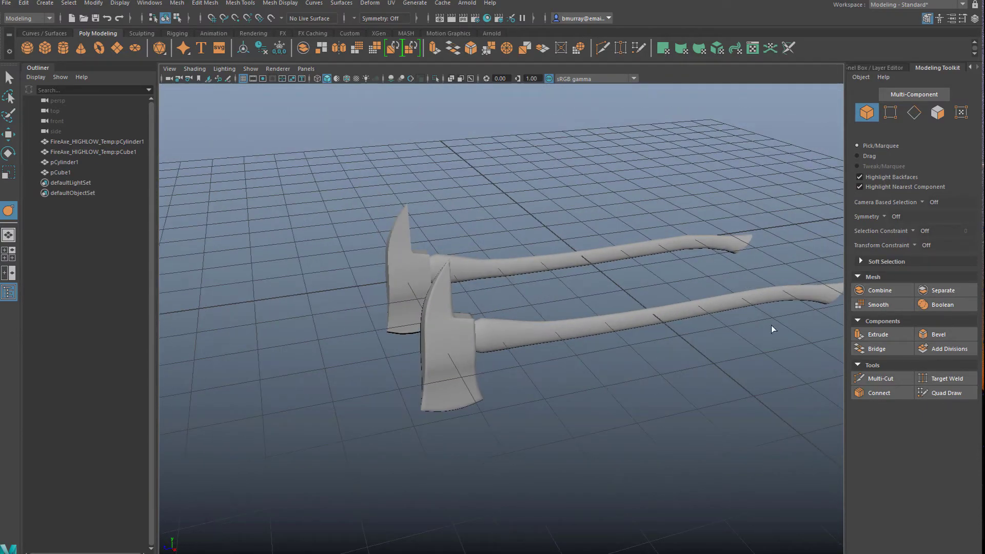
pyautogui.scroll(1, 774, 324)
pyautogui.click(974, 19)
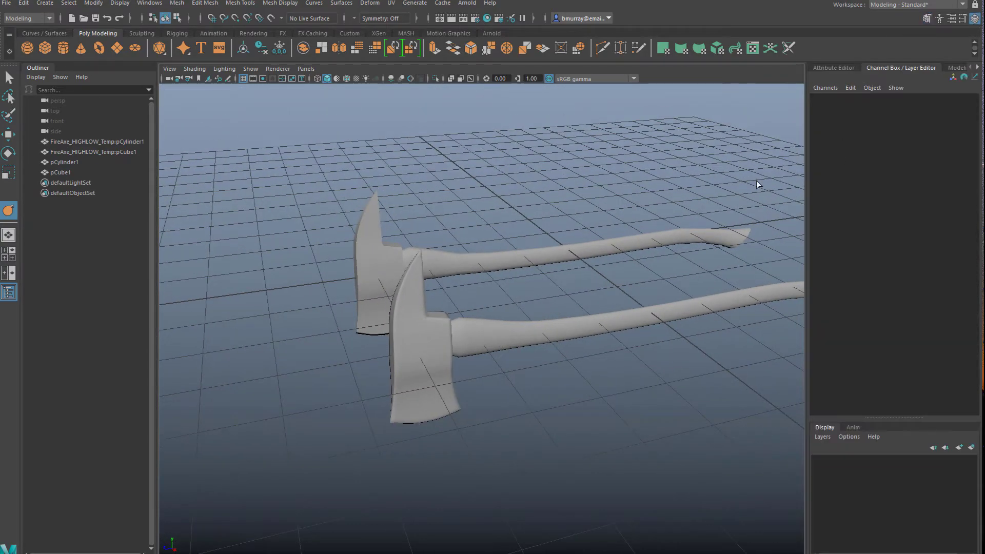
pyautogui.moveTo(516, 314); pyautogui.dragTo(426, 387)
pyautogui.keyDown('alt'); pyautogui.moveTo(428, 406); pyautogui.dragTo(445, 467); pyautogui.keyUp('alt')
pyautogui.keyDown('alt'); pyautogui.moveTo(605, 260); pyautogui.dragTo(592, 319); pyautogui.keyUp('alt')
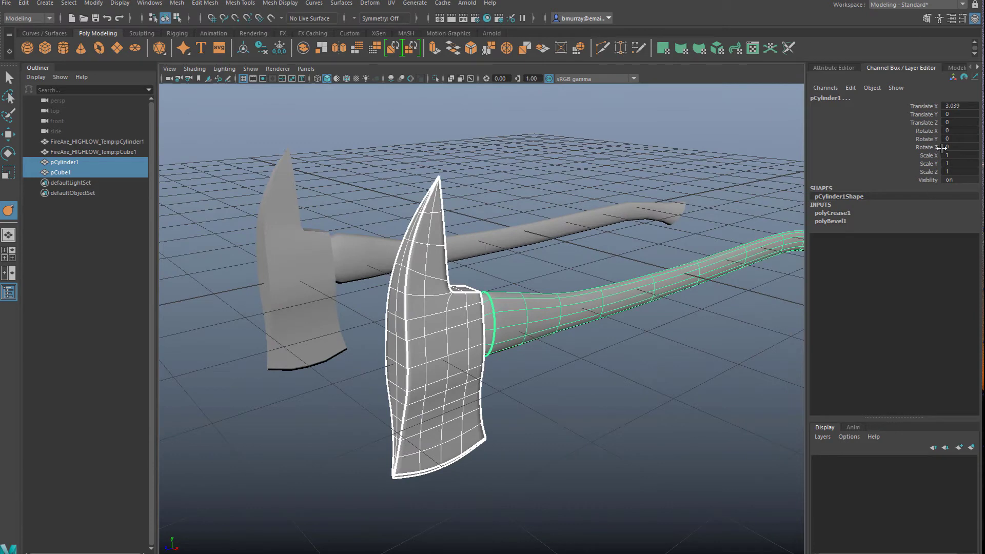
pyautogui.click(965, 105)
pyautogui.write('0')
pyautogui.press('Return')
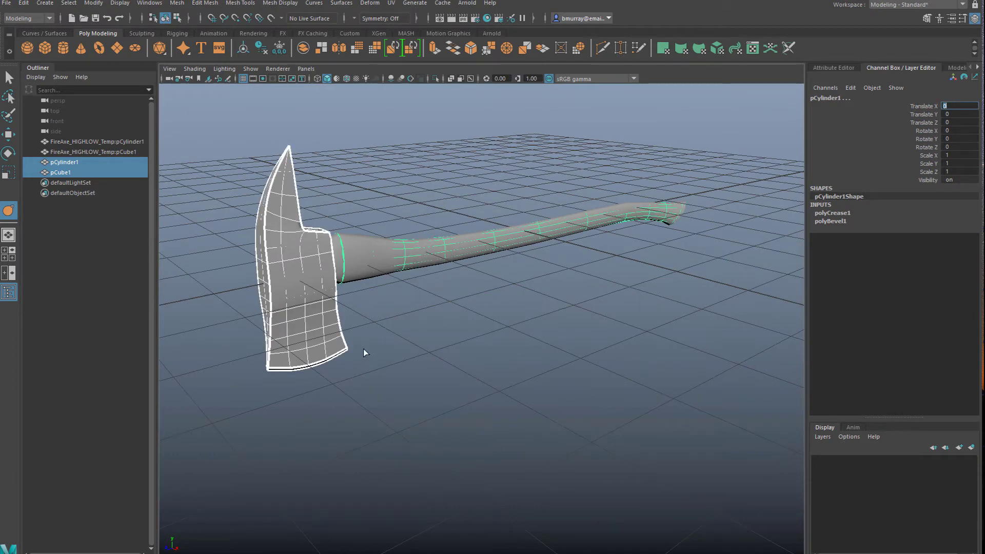
pyautogui.keyDown('alt'); pyautogui.moveTo(407, 330); pyautogui.dragTo(441, 347); pyautogui.keyUp('alt')
pyautogui.hotkey('ctrl', 'z')
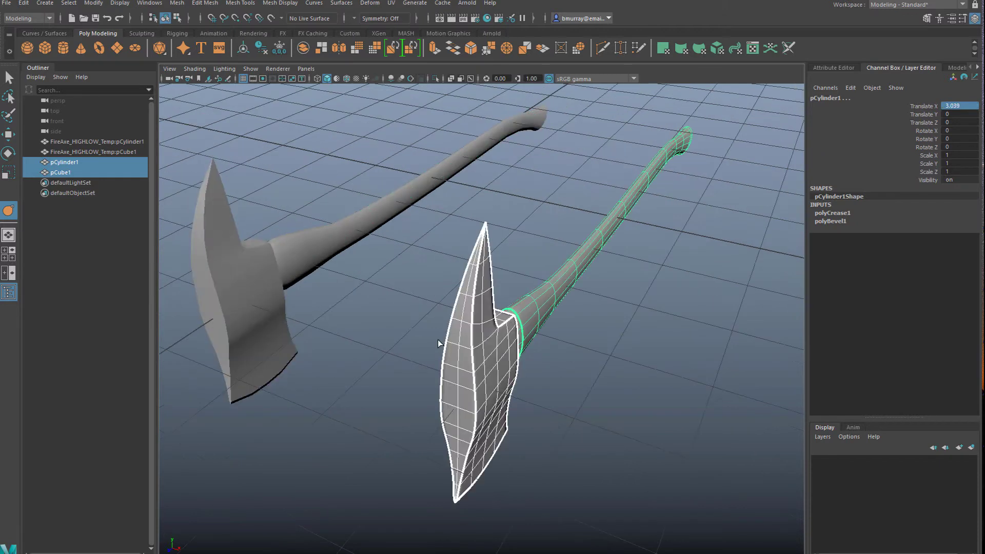
# Turn off the smooth mesh preview on the high-poly handle and head
pyautogui.click(427, 370)
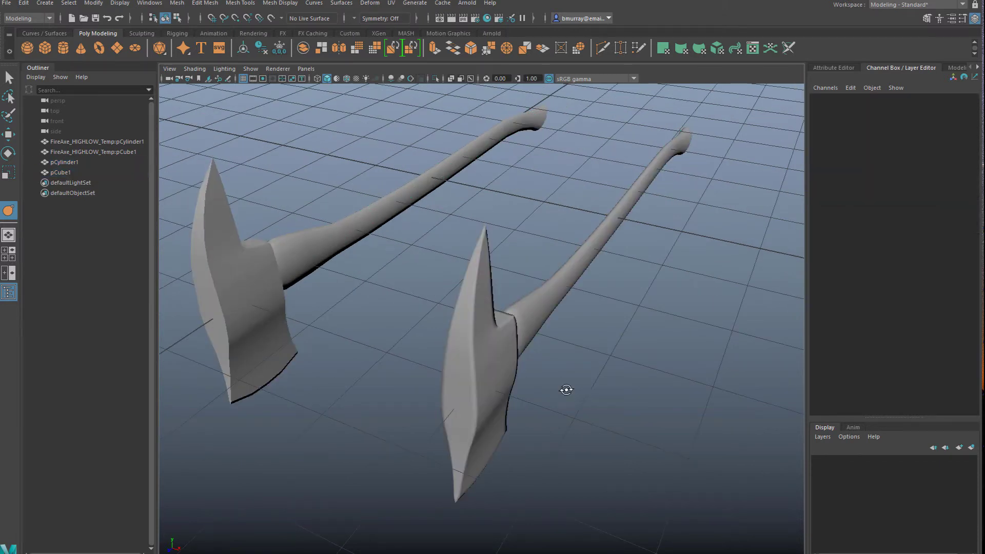
pyautogui.keyDown('alt'); pyautogui.moveTo(567, 390); pyautogui.dragTo(506, 341); pyautogui.keyUp('alt')
pyautogui.moveTo(469, 288); pyautogui.dragTo(512, 361)
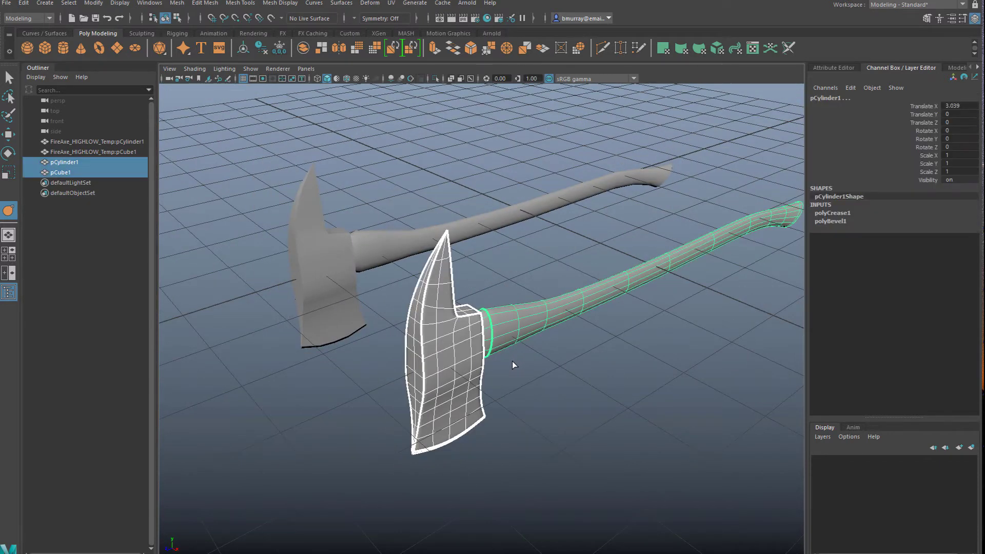
pyautogui.click(536, 395)
pyautogui.keyDown('alt'); pyautogui.moveTo(508, 398); pyautogui.dragTo(494, 346); pyautogui.keyUp('alt')
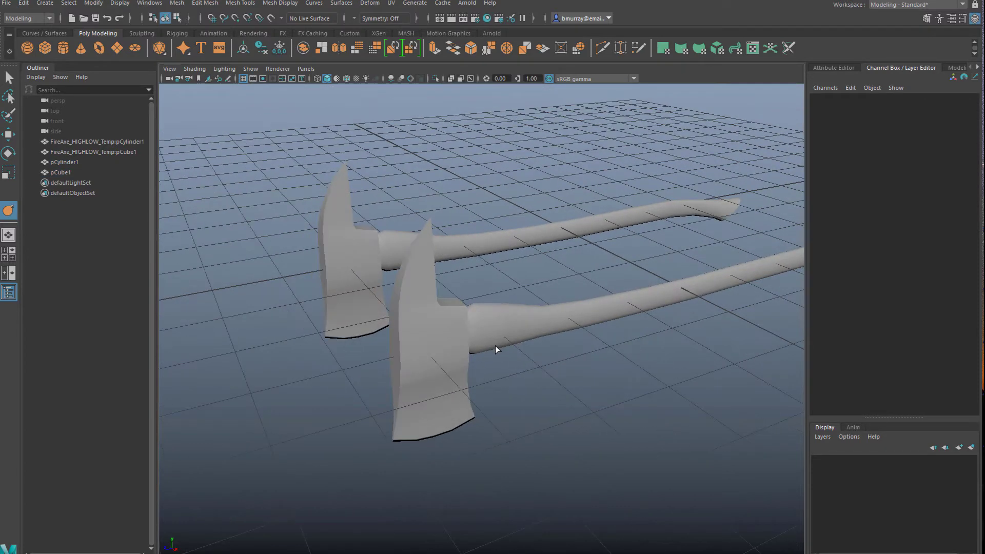
# Apply Smooth to the high-poly handle with 3 divisions
pyautogui.click(495, 345)
pyautogui.keyDown('alt'); pyautogui.moveTo(545, 380); pyautogui.dragTo(468, 372, button='middle'); pyautogui.keyUp('alt')
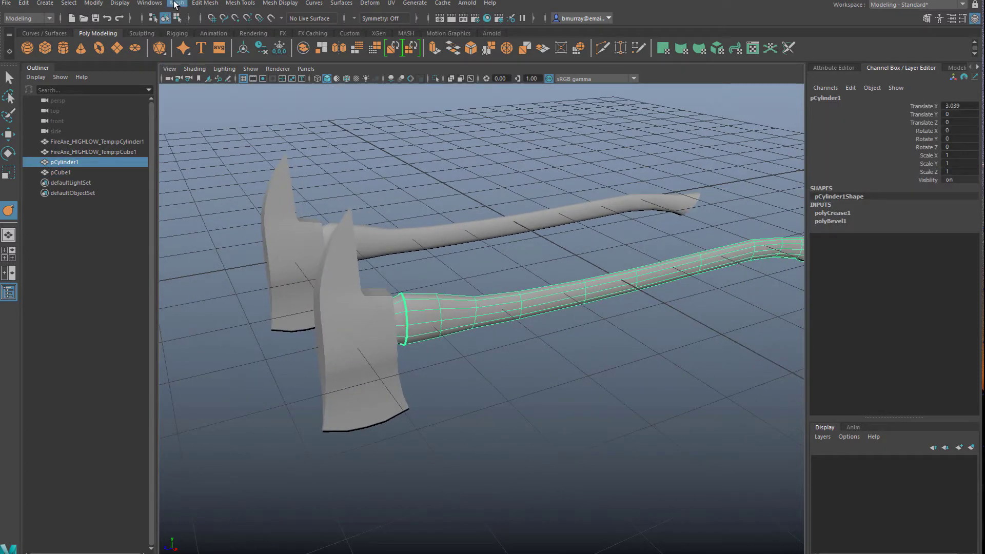
pyautogui.click(177, 3)
pyautogui.click(207, 119)
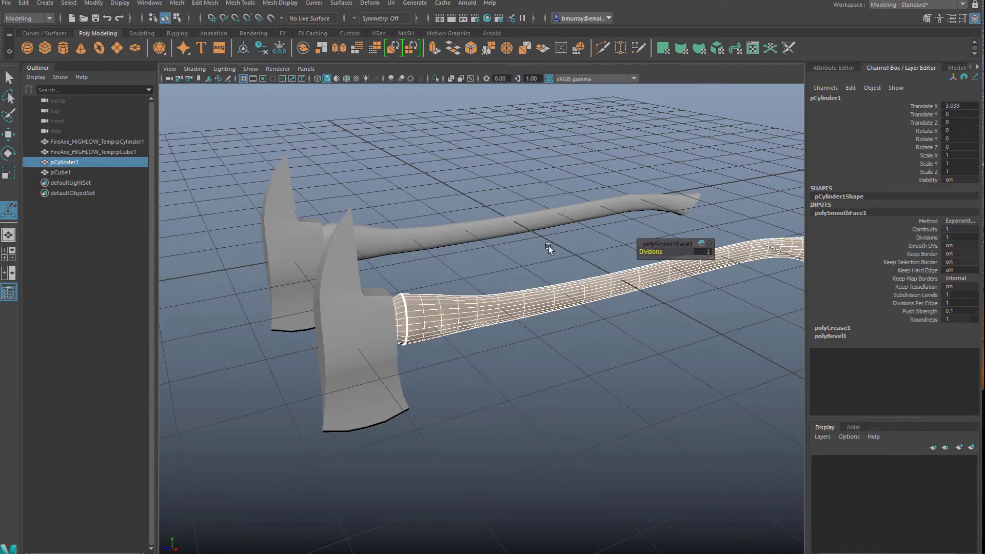
pyautogui.moveTo(649, 251); pyautogui.dragTo(661, 251)
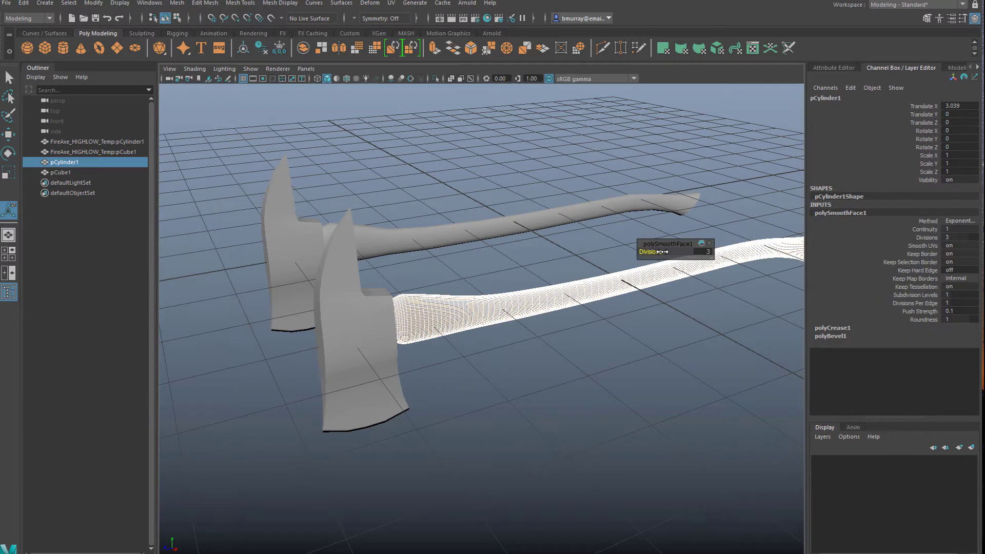
pyautogui.click(611, 369)
# Inspect the smoothed handle along its length and at its flared end, comparing it with the low-poly handle
pyautogui.keyDown('alt'); pyautogui.moveTo(457, 355); pyautogui.dragTo(500, 336); pyautogui.keyUp('alt')
pyautogui.click(483, 314)
pyautogui.keyDown('alt'); pyautogui.moveTo(616, 360); pyautogui.dragTo(392, 363, button='middle'); pyautogui.keyUp('alt')
pyautogui.click(393, 383)
pyautogui.keyDown('alt'); pyautogui.moveTo(518, 399); pyautogui.dragTo(467, 405); pyautogui.keyUp('alt')
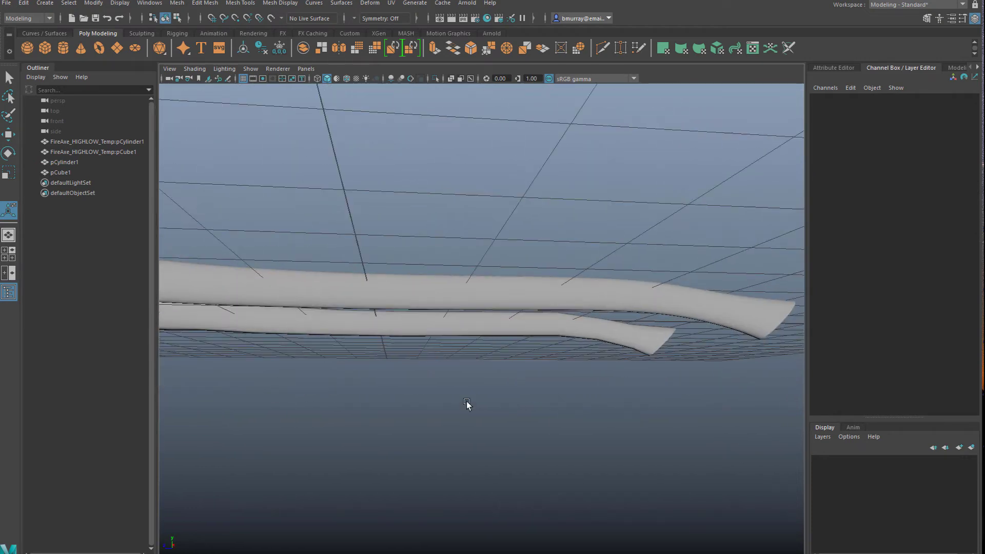
pyautogui.keyDown('alt'); pyautogui.moveTo(467, 404); pyautogui.dragTo(532, 414, button='middle'); pyautogui.keyUp('alt')
pyautogui.keyDown('alt'); pyautogui.moveTo(532, 413); pyautogui.dragTo(517, 389); pyautogui.keyUp('alt')
pyautogui.click(593, 436)
# Apply Smooth to the high-poly axe head and increase its divisions
pyautogui.keyDown('alt'); pyautogui.moveTo(517, 390); pyautogui.dragTo(441, 360, button='middle'); pyautogui.keyUp('alt')
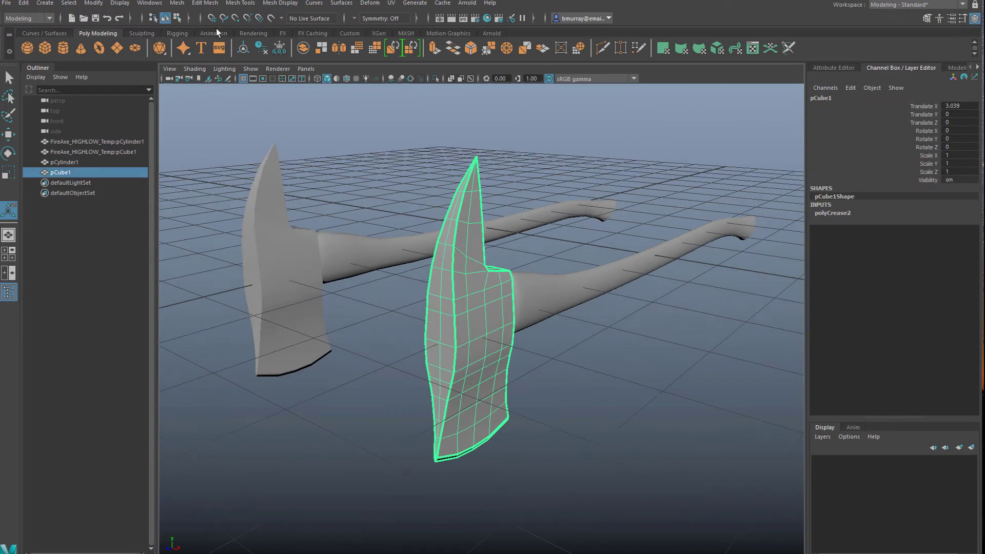
pyautogui.click(177, 4)
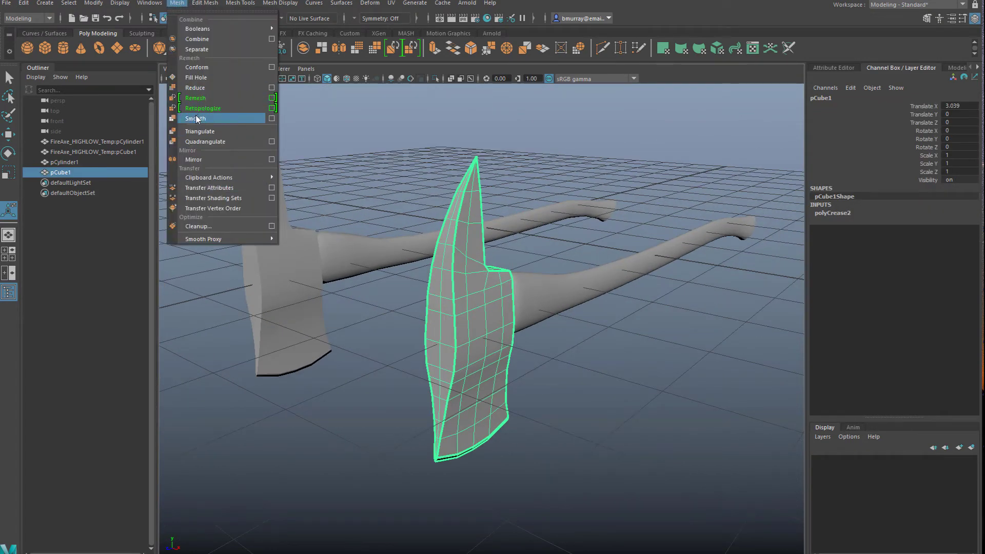
pyautogui.click(197, 118)
pyautogui.moveTo(642, 254); pyautogui.dragTo(655, 252)
pyautogui.click(658, 353)
# Set the axe head's smoothing divisions to 4
pyautogui.scroll(4, 658, 353)
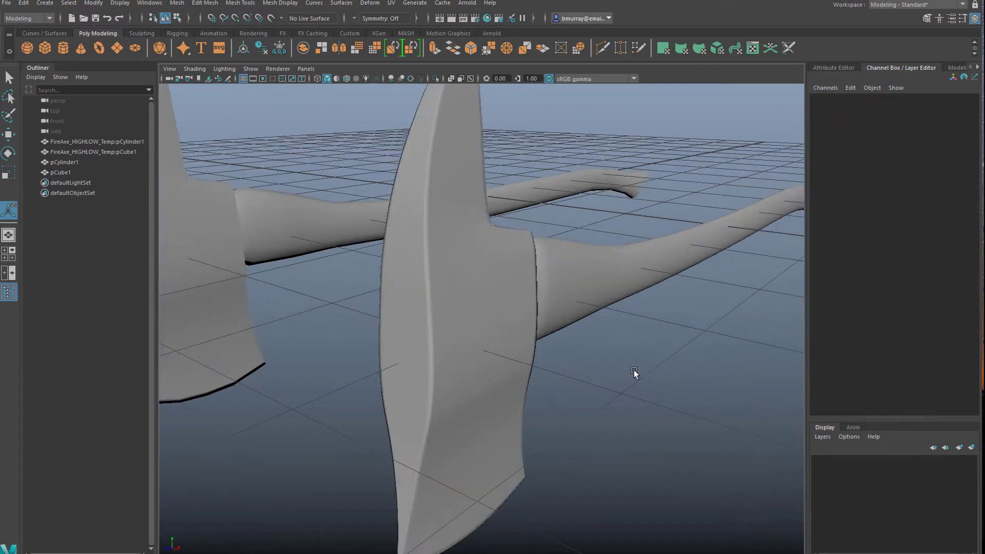
pyautogui.keyDown('alt'); pyautogui.moveTo(636, 374); pyautogui.dragTo(488, 390); pyautogui.keyUp('alt')
pyautogui.click(491, 349)
pyautogui.click(383, 411)
pyautogui.scroll(-5, 411, 406)
pyautogui.scroll(5, 488, 391)
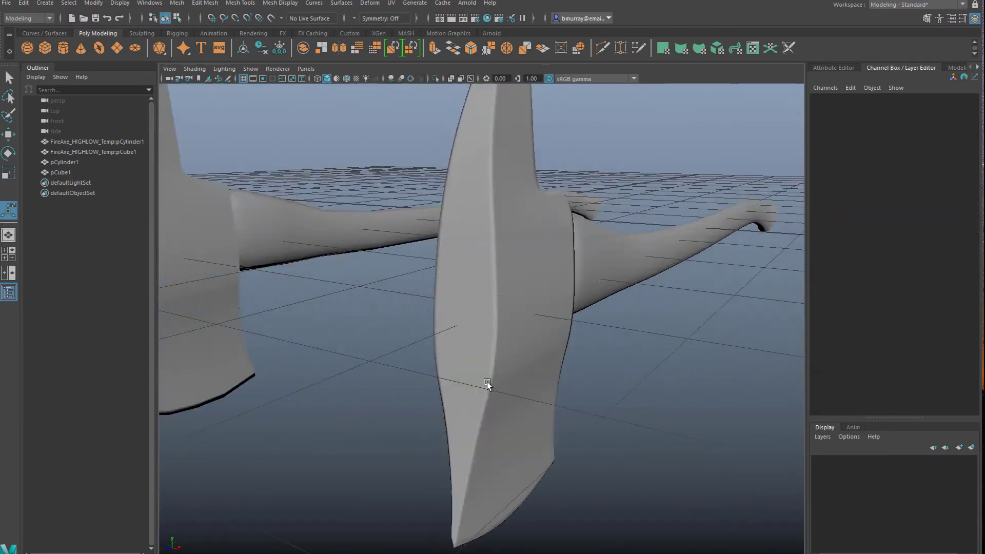
pyautogui.click(516, 304)
pyautogui.moveTo(648, 251); pyautogui.dragTo(655, 252)
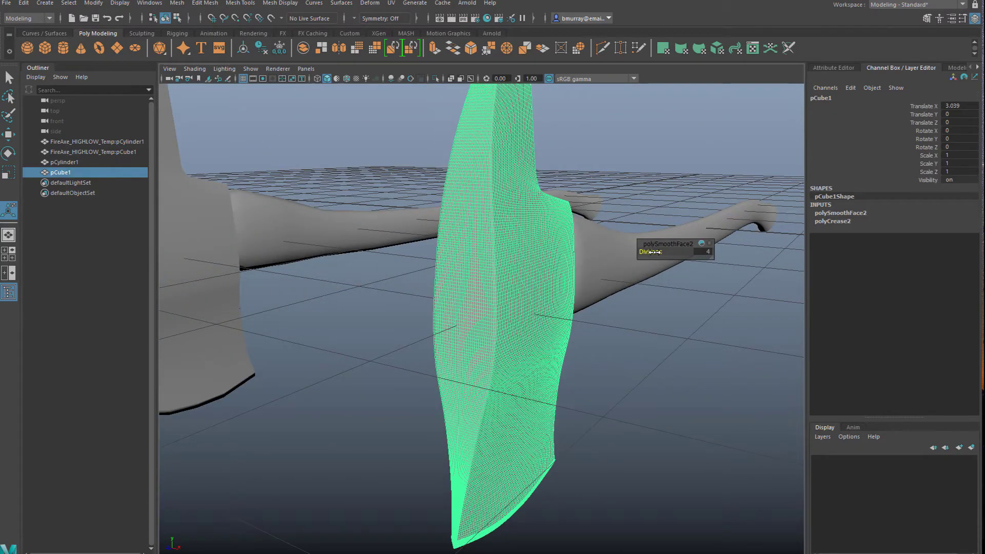
pyautogui.click(662, 333)
# Examine the smoothed axe head's spike, inner corner, handle side and cutting edge from several angles
pyautogui.scroll(-5, 656, 334)
pyautogui.keyDown('alt'); pyautogui.moveTo(620, 349); pyautogui.dragTo(547, 372); pyautogui.keyUp('alt')
pyautogui.keyDown('alt'); pyautogui.moveTo(547, 372); pyautogui.dragTo(705, 321, button='middle'); pyautogui.keyUp('alt')
pyautogui.scroll(4, 595, 292)
pyautogui.click(490, 264)
pyautogui.keyDown('alt'); pyautogui.moveTo(491, 264); pyautogui.dragTo(448, 281); pyautogui.keyUp('alt')
pyautogui.click(342, 300)
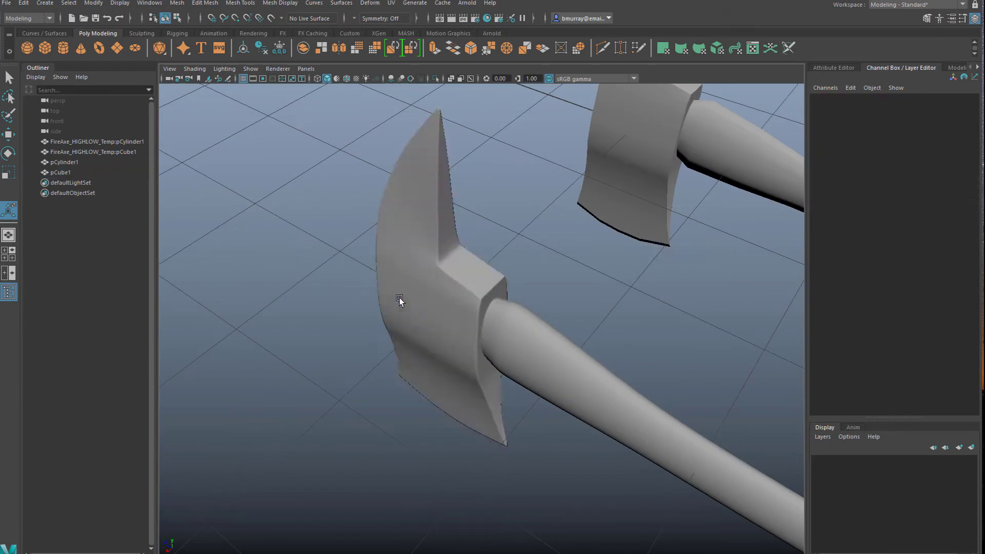
pyautogui.scroll(5, 399, 257)
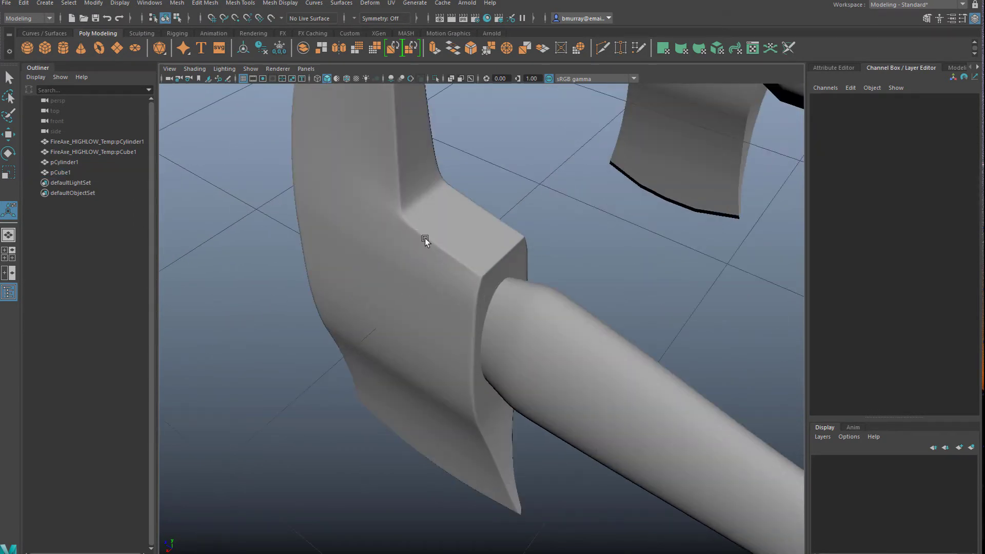
pyautogui.keyDown('alt'); pyautogui.moveTo(447, 291); pyautogui.dragTo(408, 341, button='right'); pyautogui.keyUp('alt')
pyautogui.keyDown('alt'); pyautogui.moveTo(408, 341); pyautogui.dragTo(484, 330); pyautogui.keyUp('alt')
pyautogui.keyDown('alt'); pyautogui.moveTo(484, 330); pyautogui.dragTo(451, 344, button='right'); pyautogui.keyUp('alt')
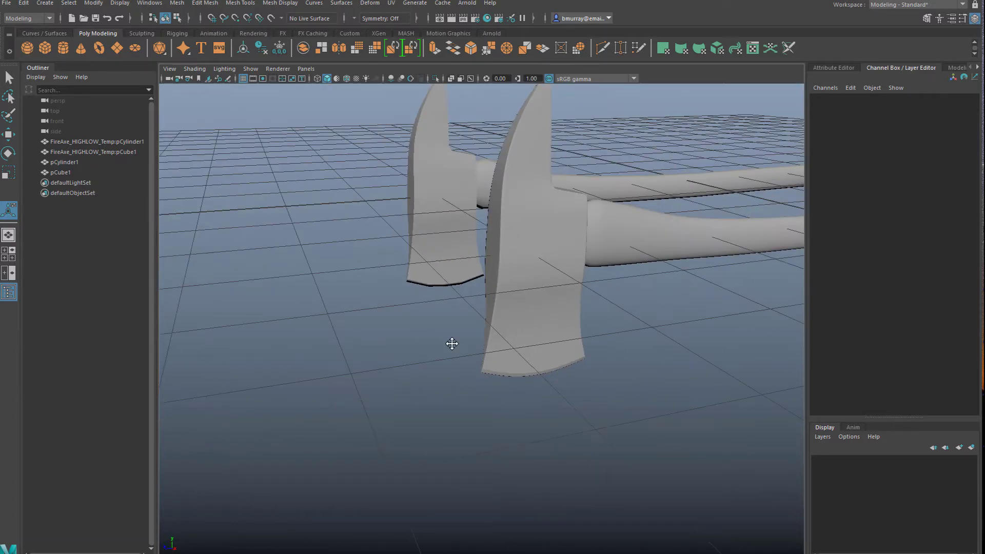
pyautogui.keyDown('alt'); pyautogui.moveTo(421, 352); pyautogui.dragTo(436, 253); pyautogui.keyUp('alt')
# Return to the Select tool and compare the smoothed high-poly axe with the low-poly axe
pyautogui.click(461, 256)
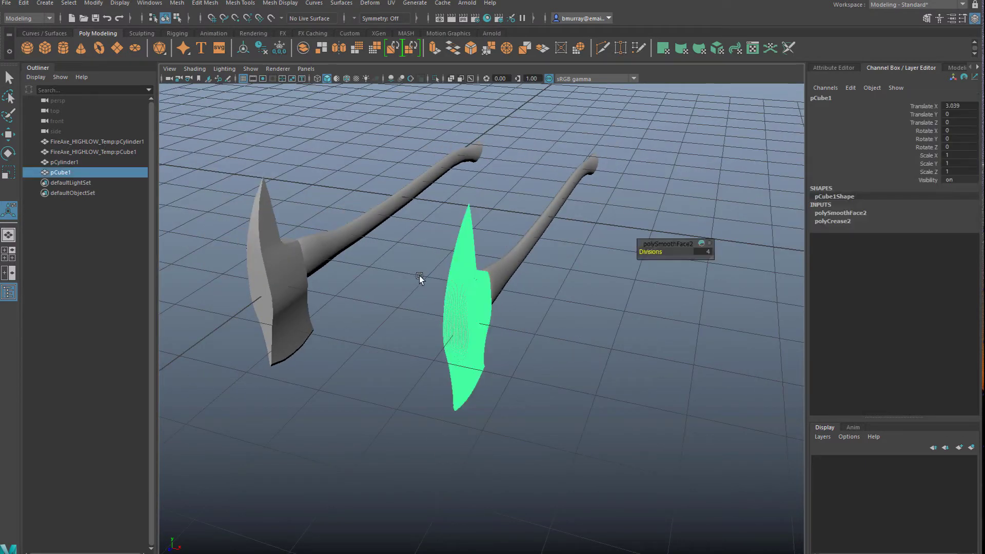
pyautogui.click(420, 276)
pyautogui.click(486, 303)
pyautogui.press('q')
pyautogui.click(506, 251)
pyautogui.keyDown('alt'); pyautogui.moveTo(555, 294); pyautogui.dragTo(492, 295); pyautogui.keyUp('alt')
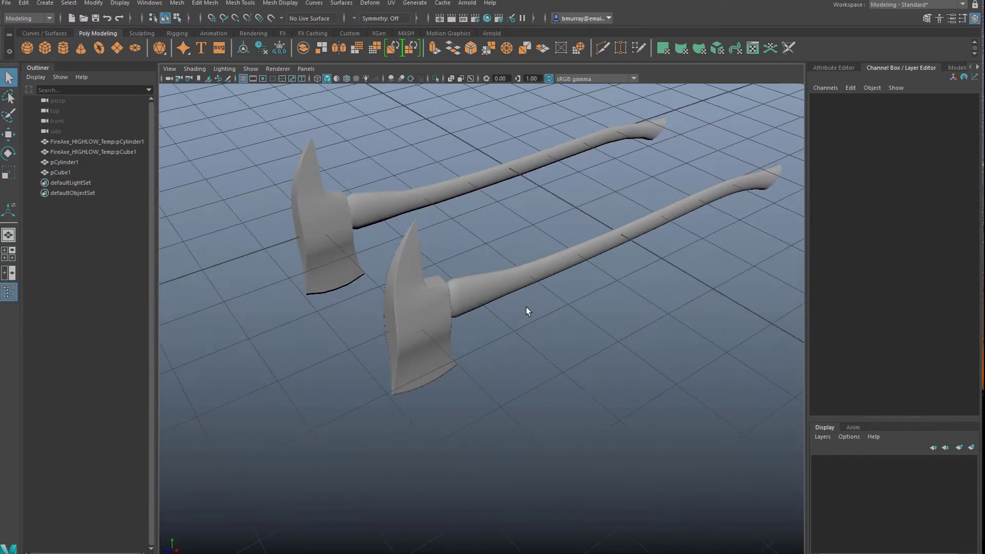
pyautogui.keyDown('alt'); pyautogui.moveTo(526, 307); pyautogui.dragTo(547, 325, button='right'); pyautogui.keyUp('alt')
pyautogui.keyDown('alt'); pyautogui.moveTo(543, 318); pyautogui.dragTo(515, 276); pyautogui.keyUp('alt')
pyautogui.click(515, 275)
pyautogui.click(497, 257)
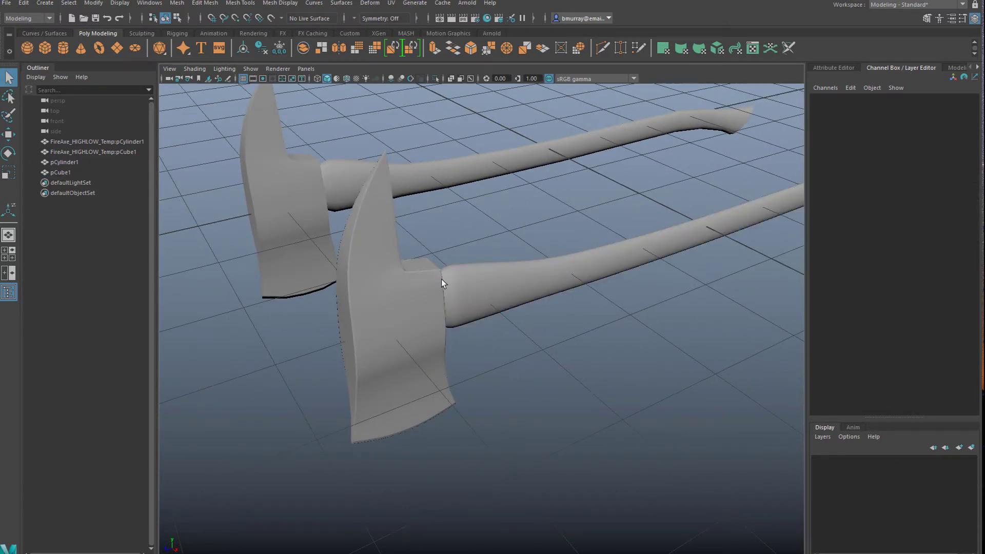
pyautogui.keyDown('alt'); pyautogui.moveTo(567, 384); pyautogui.dragTo(562, 369, button='right'); pyautogui.keyUp('alt')
pyautogui.keyDown('alt'); pyautogui.moveTo(562, 368); pyautogui.dragTo(544, 365, button='middle'); pyautogui.keyUp('alt')
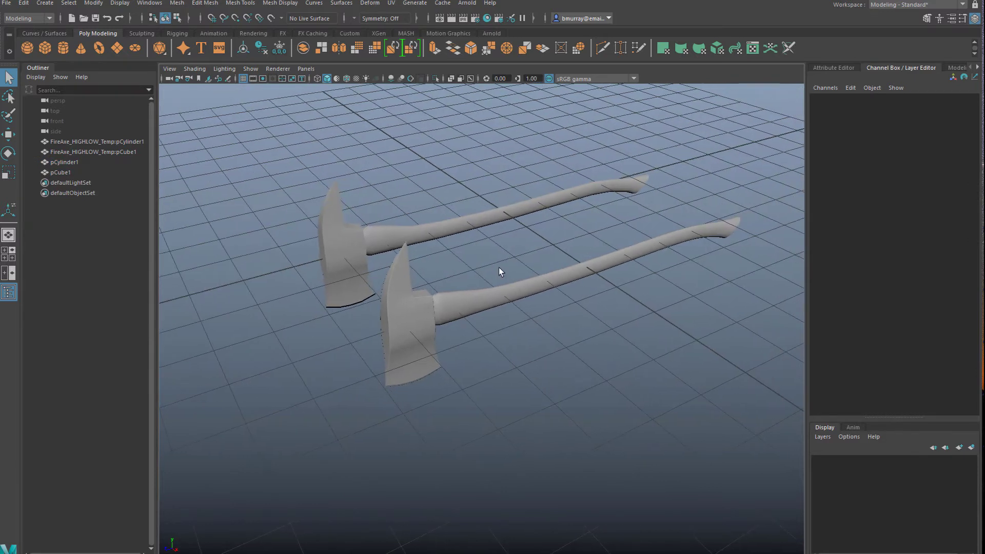
# Assign a new Lambert material to the high-poly axe handle
pyautogui.keyDown('alt'); pyautogui.moveTo(444, 304); pyautogui.dragTo(512, 295, button='right'); pyautogui.keyUp('alt')
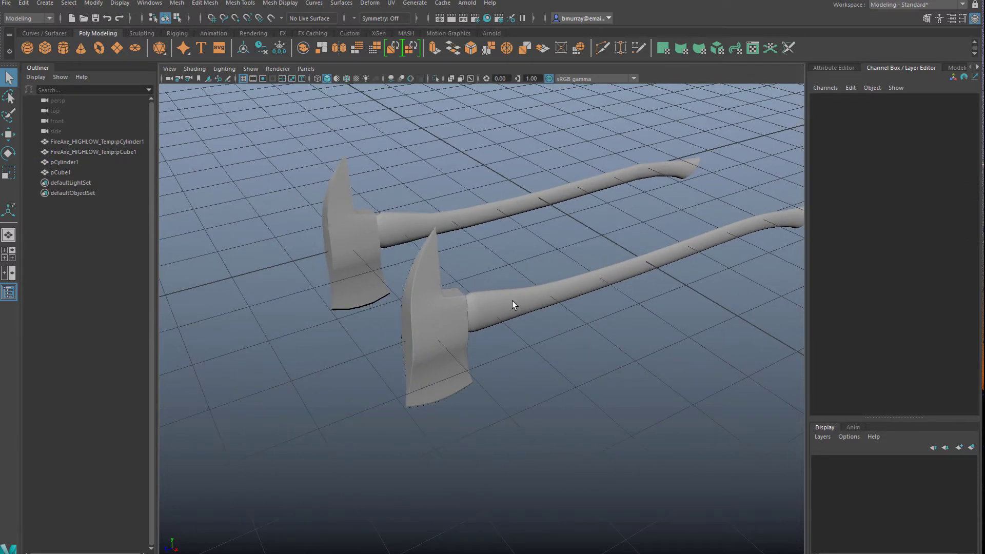
pyautogui.click(520, 305)
pyautogui.rightClick(521, 305)
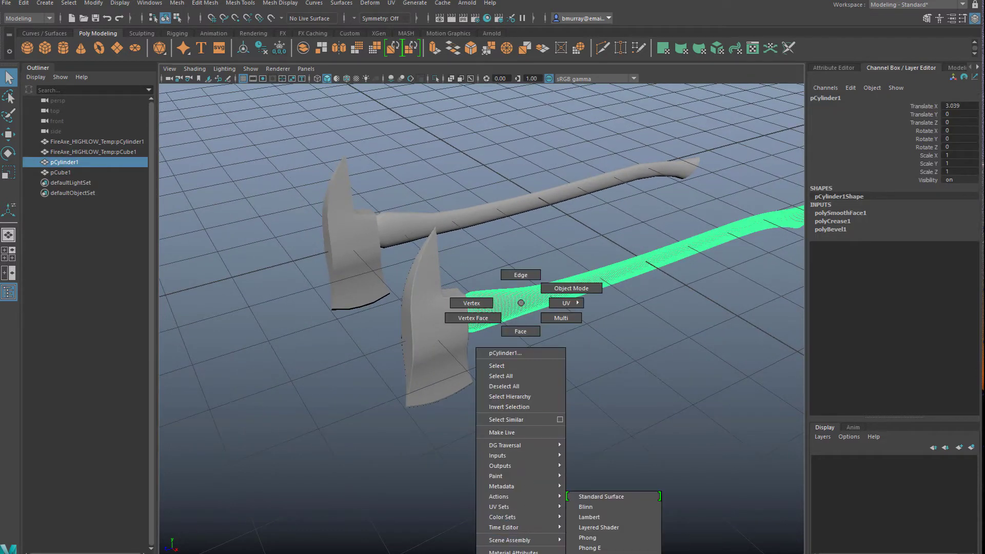
pyautogui.moveTo(520, 304); pyautogui.dragTo(514, 553, button='right')
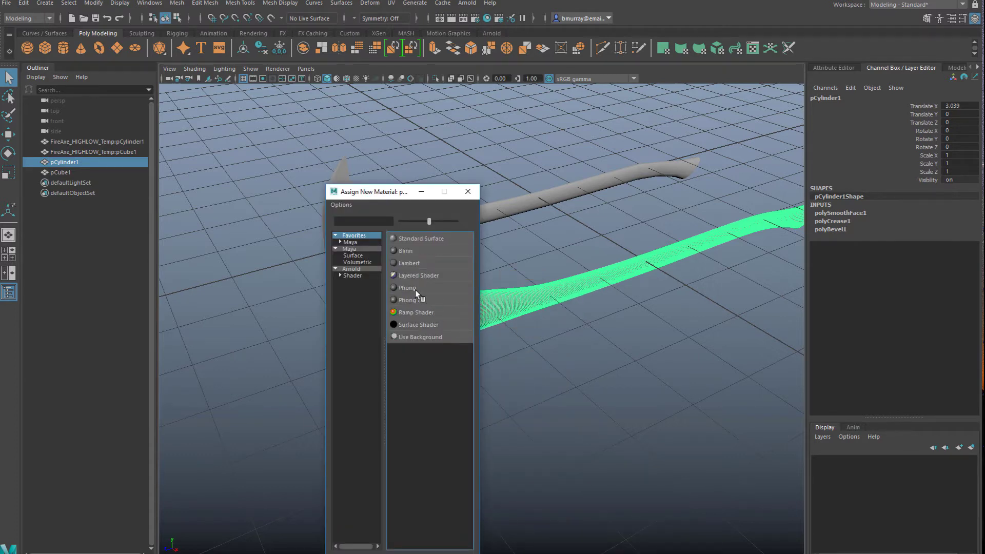
pyautogui.click(402, 263)
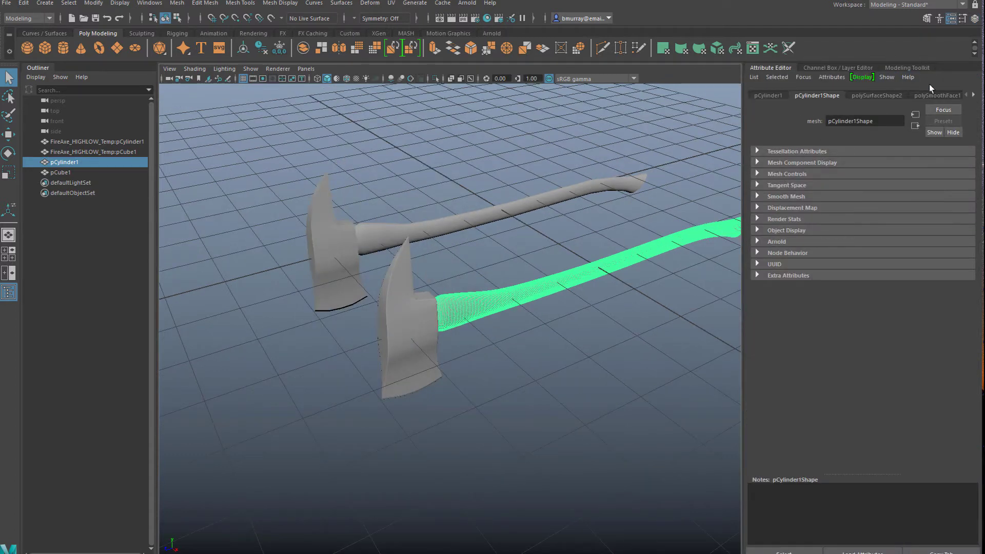
# Set the colour of the handle's new Lambert material to pure blue
pyautogui.click(971, 95)
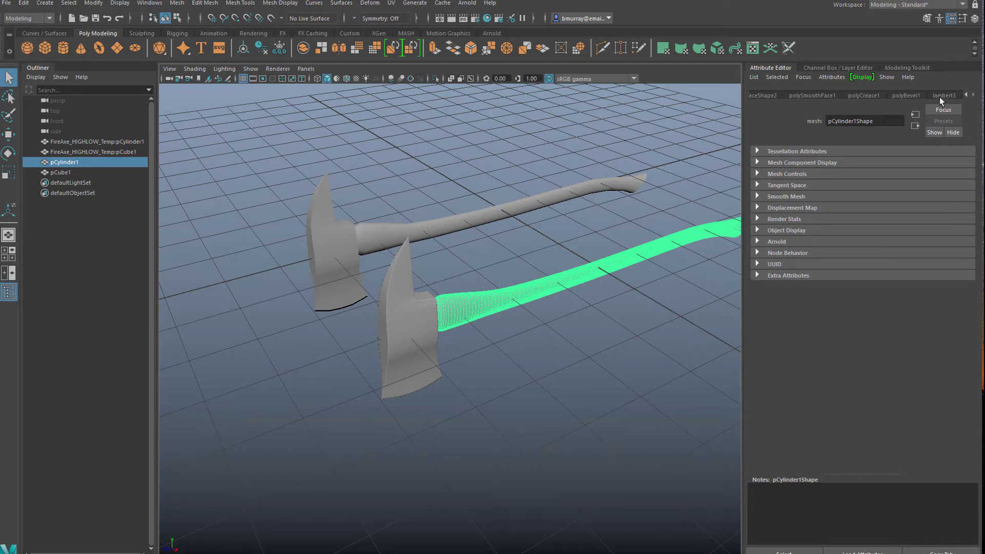
pyautogui.click(942, 97)
pyautogui.click(844, 211)
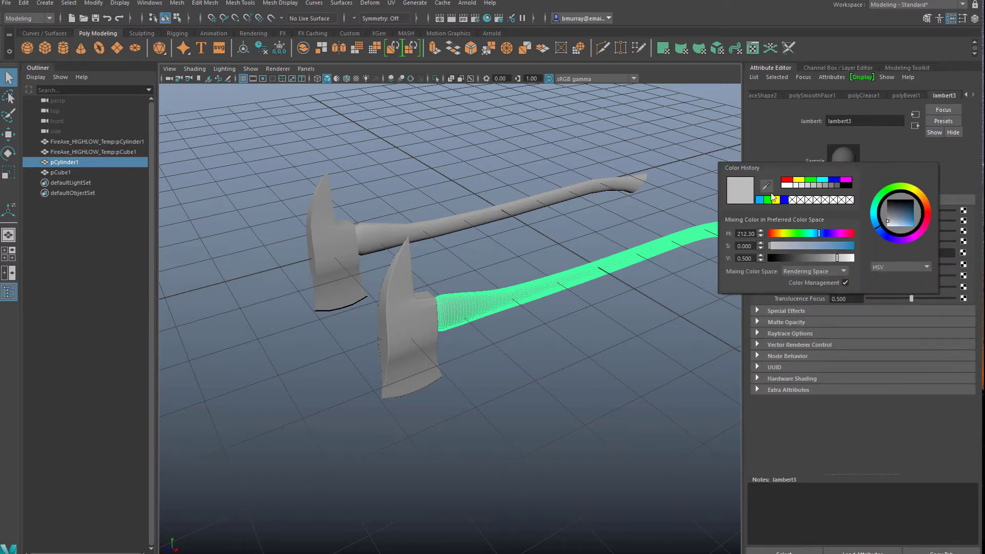
pyautogui.click(833, 180)
pyautogui.click(490, 339)
# Assign a new Lambert material to the high-poly axe head
pyautogui.click(420, 322)
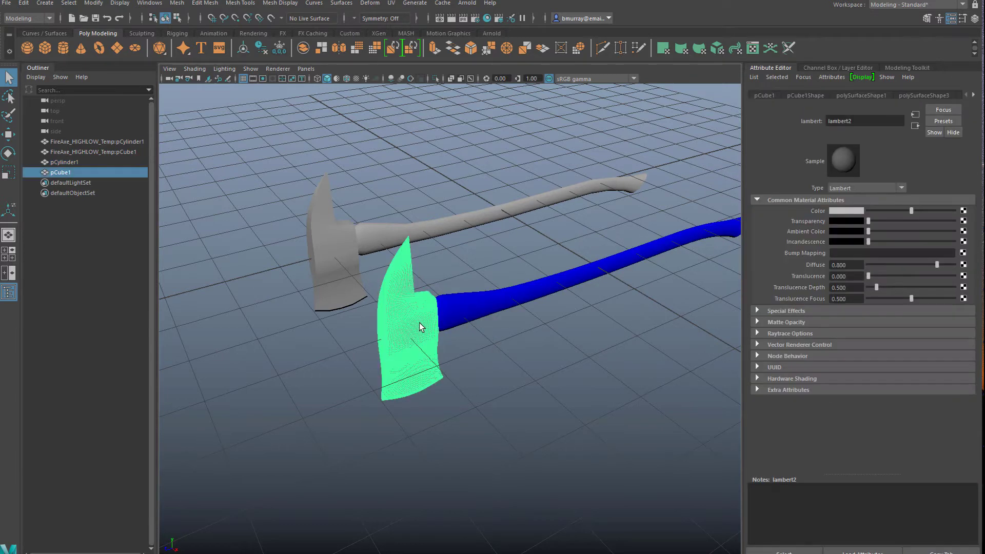
pyautogui.rightClick(410, 308)
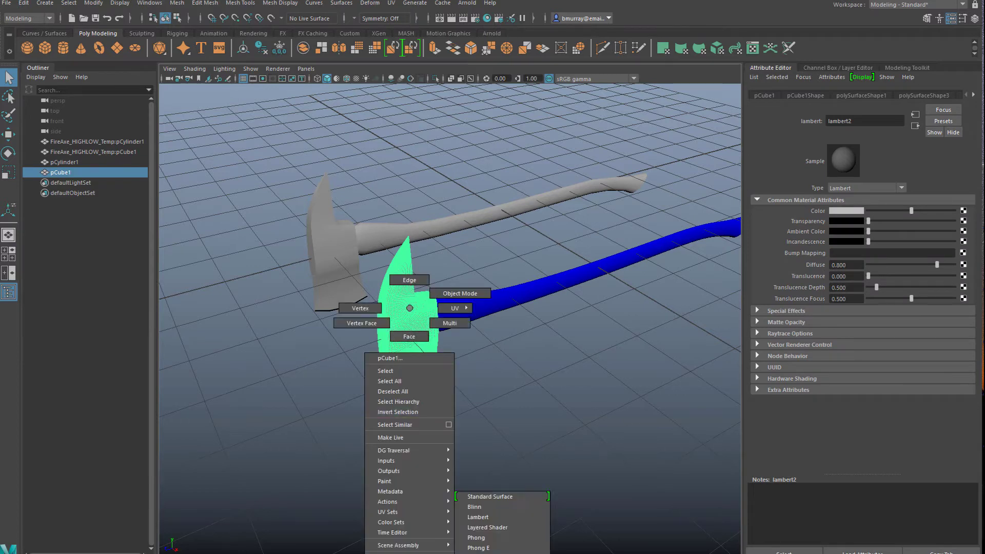
pyautogui.moveTo(409, 308); pyautogui.dragTo(405, 553, button='right')
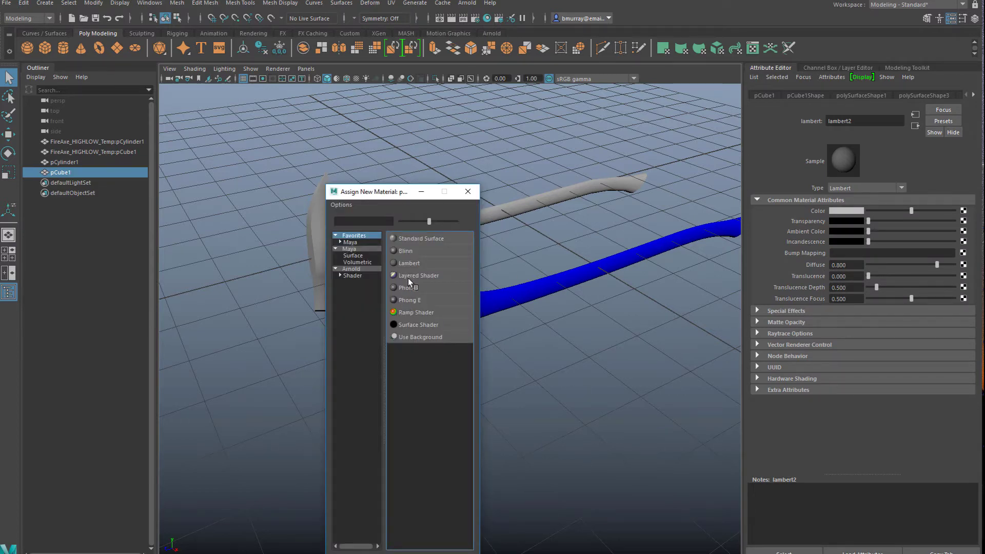
pyautogui.click(405, 263)
# Rename the head's new material as red and set its colour to pure red
pyautogui.click(867, 119)
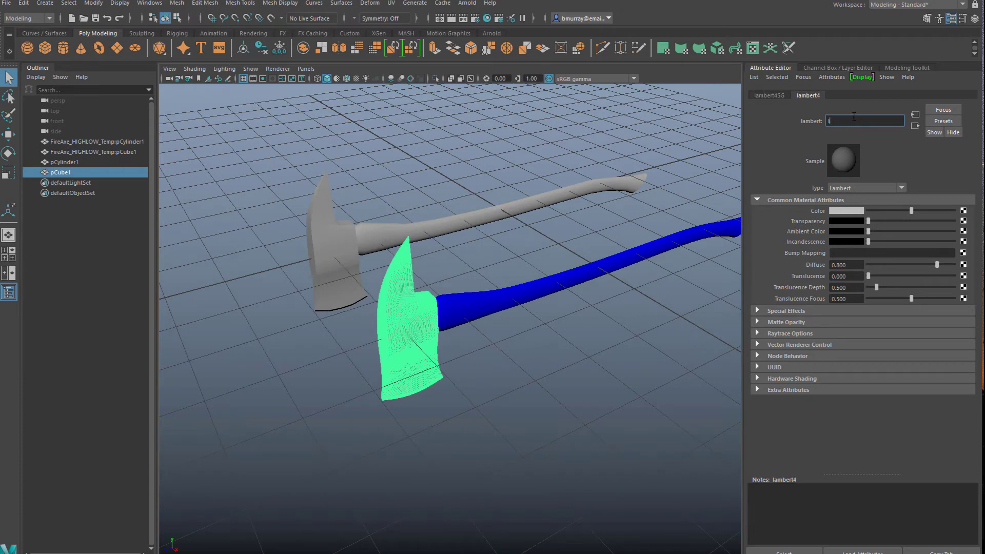
pyautogui.press('Return')
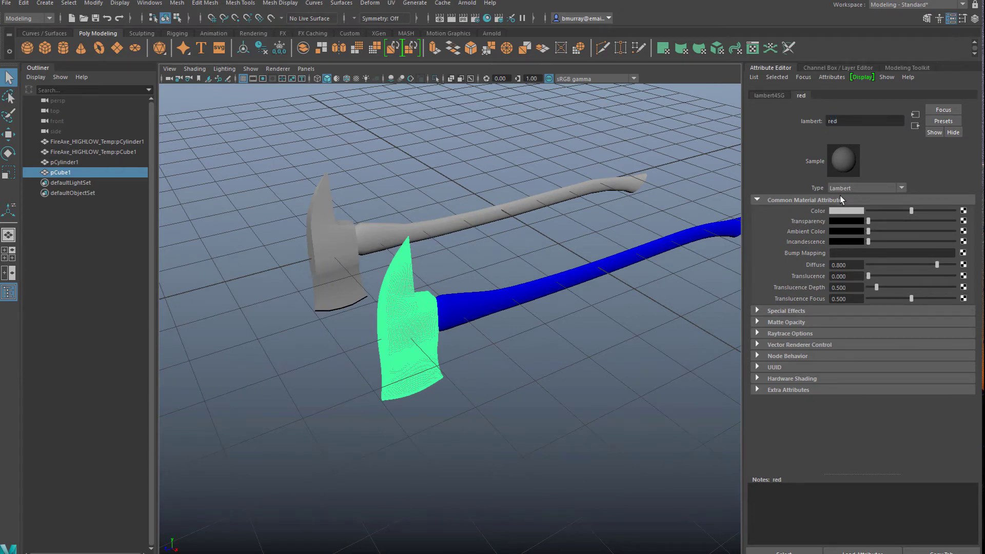
pyautogui.click(849, 210)
pyautogui.click(811, 182)
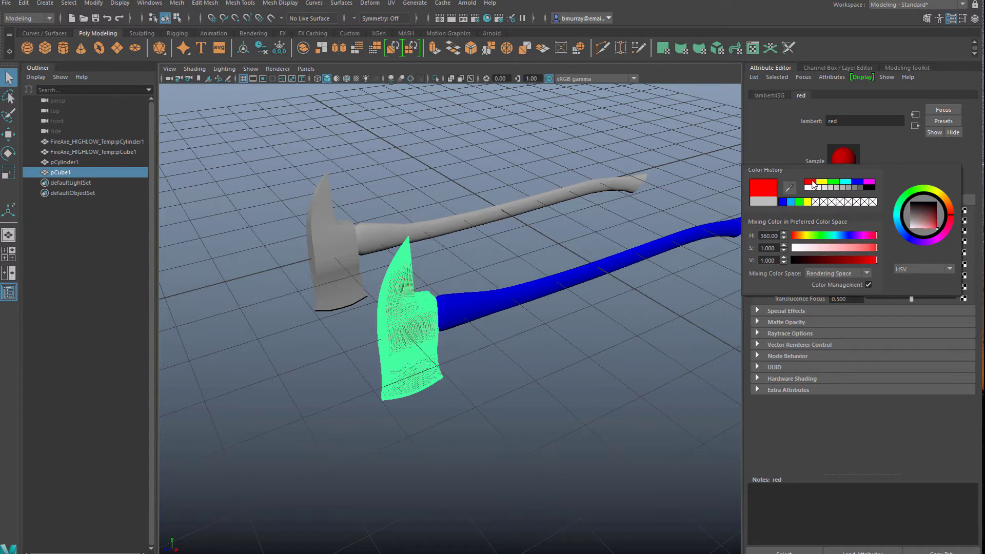
pyautogui.click(650, 327)
# Select the high-poly handle and head together and delete all history in the scene
pyautogui.keyDown('alt'); pyautogui.moveTo(546, 399); pyautogui.dragTo(547, 305); pyautogui.keyUp('alt')
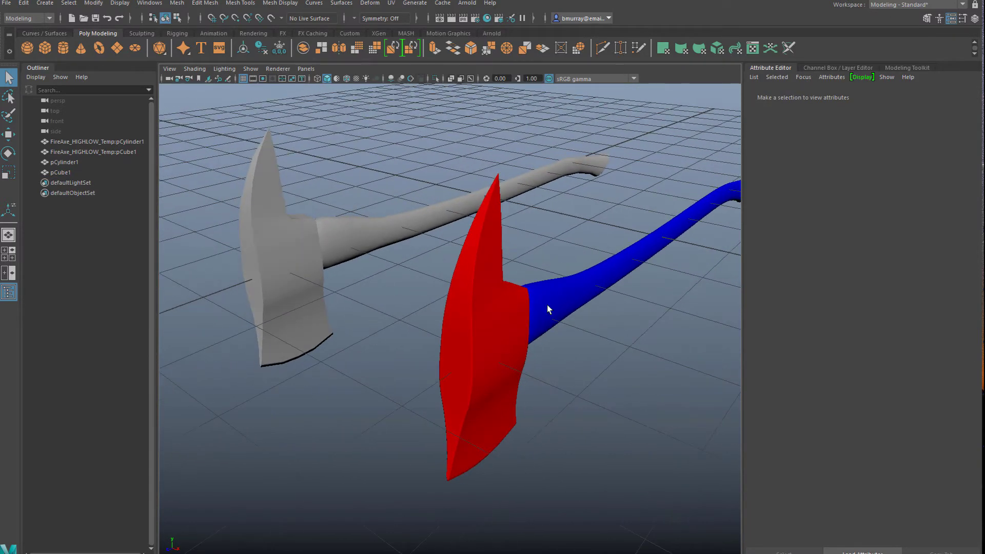
pyautogui.moveTo(429, 276); pyautogui.dragTo(562, 377)
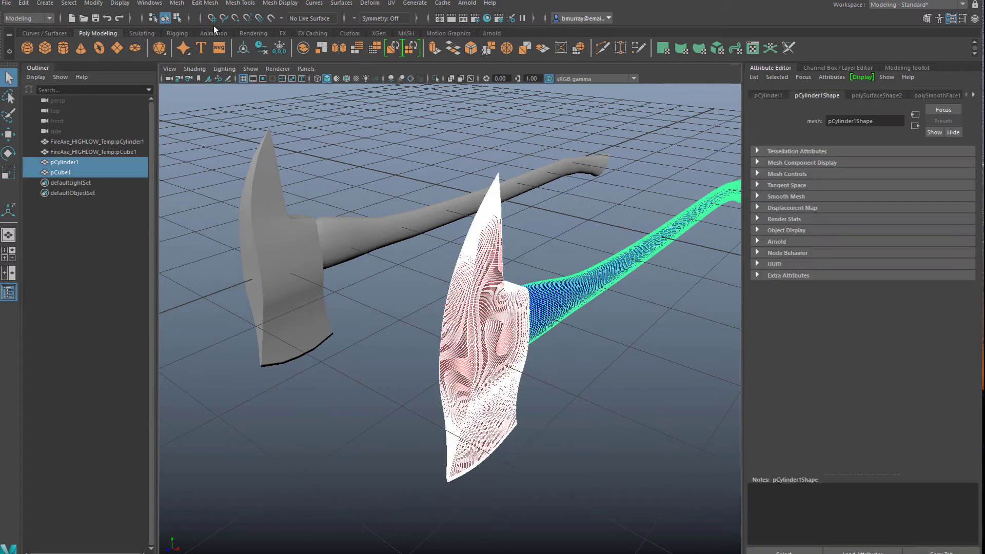
pyautogui.click(24, 3)
pyautogui.moveTo(51, 134)
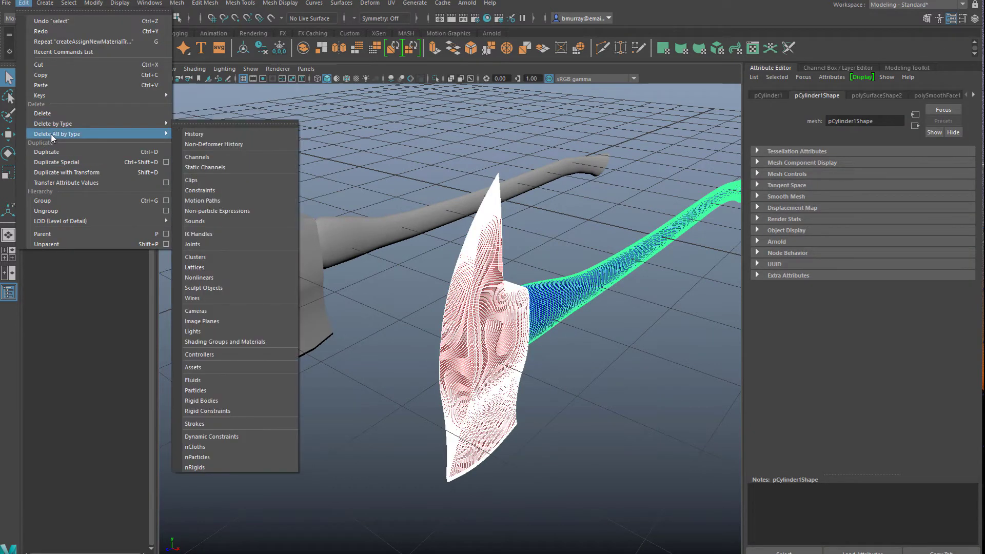
pyautogui.click(194, 134)
# Set Translate X of the selected high-poly handle and head to 0
pyautogui.click(975, 19)
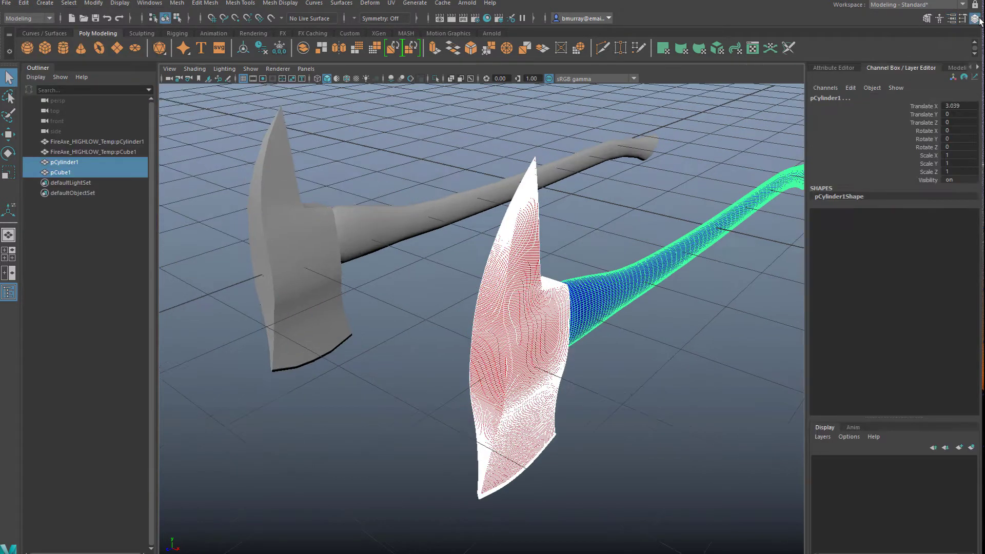
pyautogui.click(959, 106)
pyautogui.write('0')
pyautogui.press('Return')
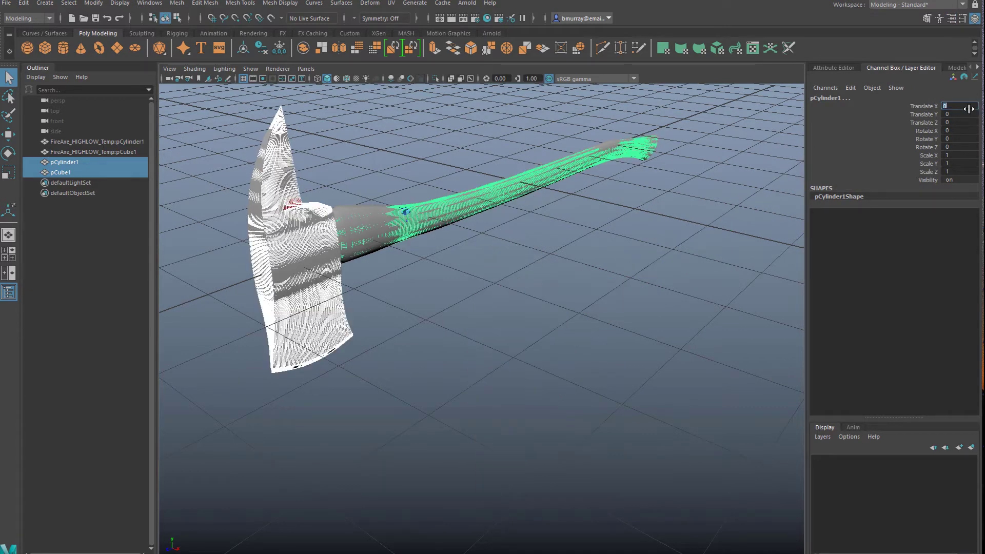
pyautogui.keyDown('alt'); pyautogui.moveTo(493, 251); pyautogui.dragTo(543, 279); pyautogui.keyUp('alt')
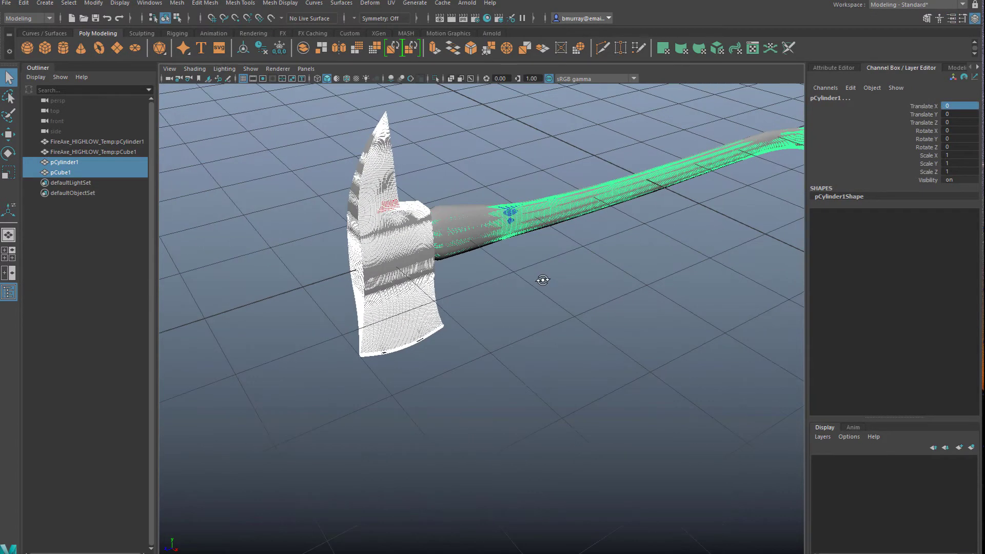
# Export the selected high-poly axe parts as the FBX file Fire_axe High in the Fire Axe SGD 244 folder
pyautogui.click(6, 4)
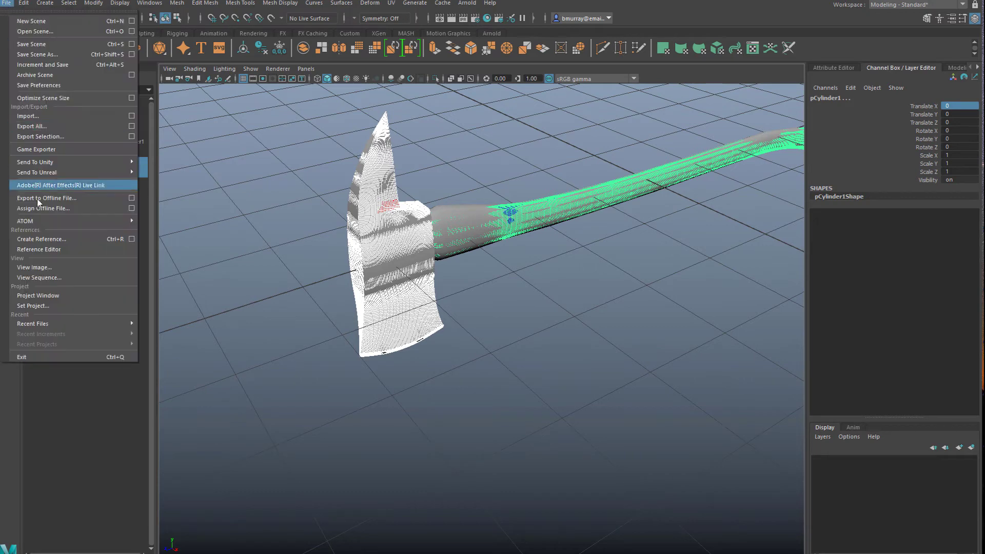
pyautogui.click(39, 136)
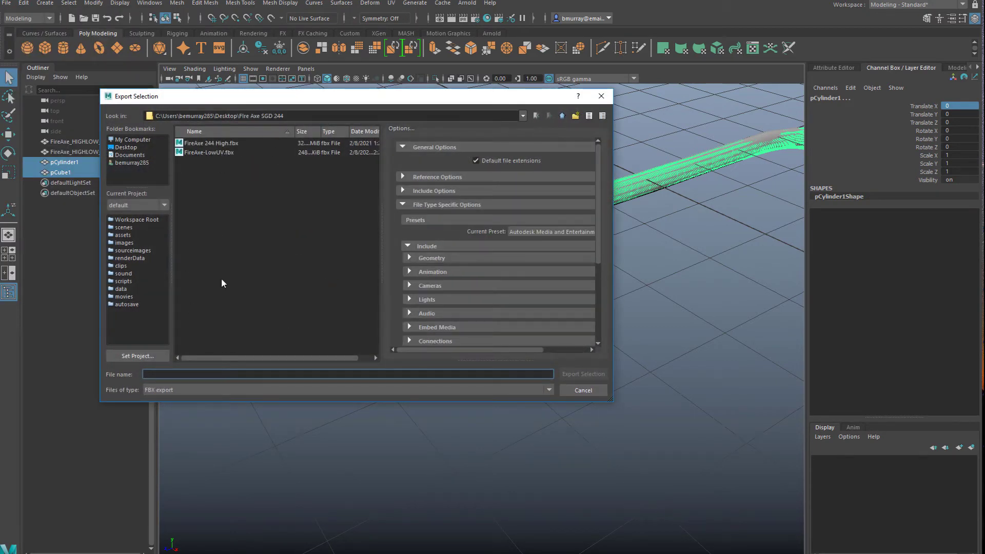
pyautogui.write('Fire')
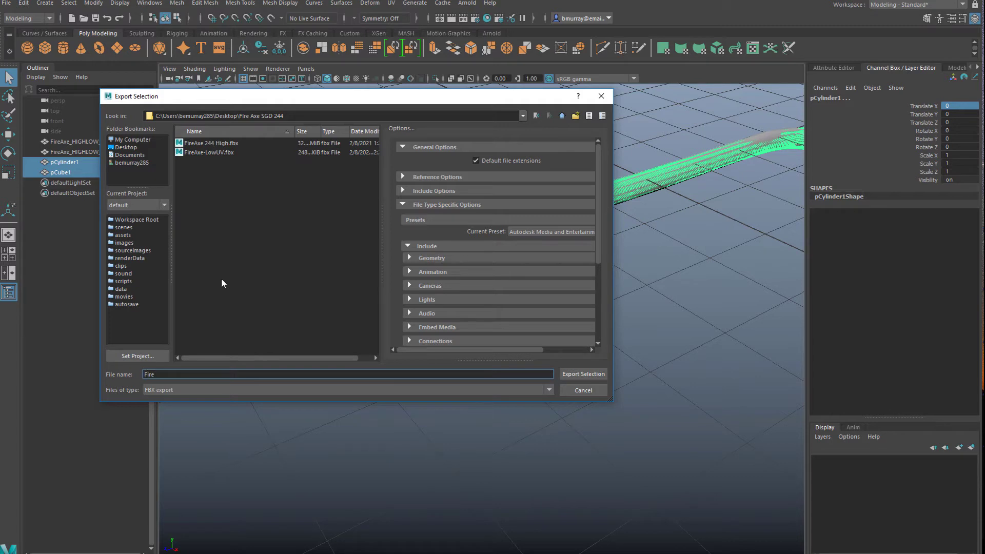
pyautogui.write('_axe High')
pyautogui.click(589, 374)
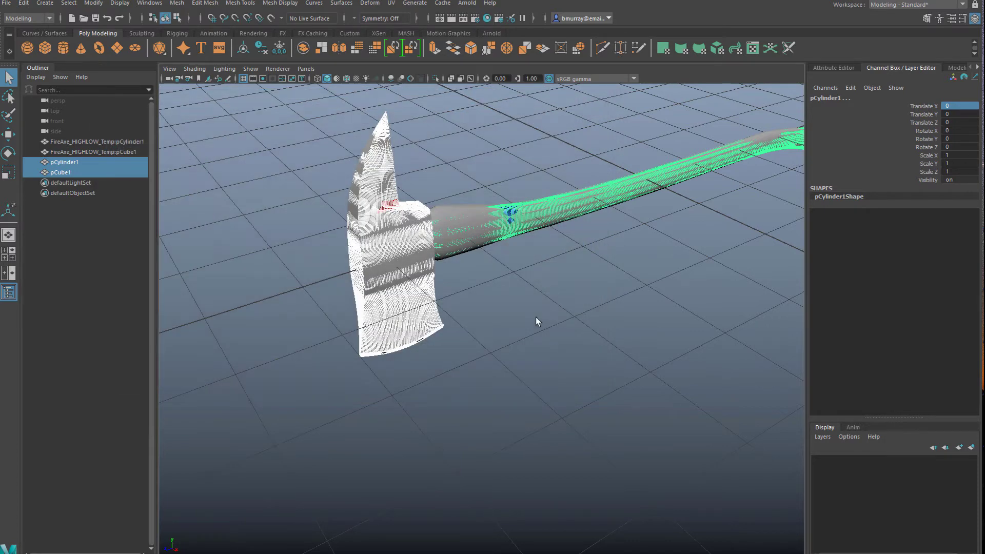
pyautogui.click(535, 316)
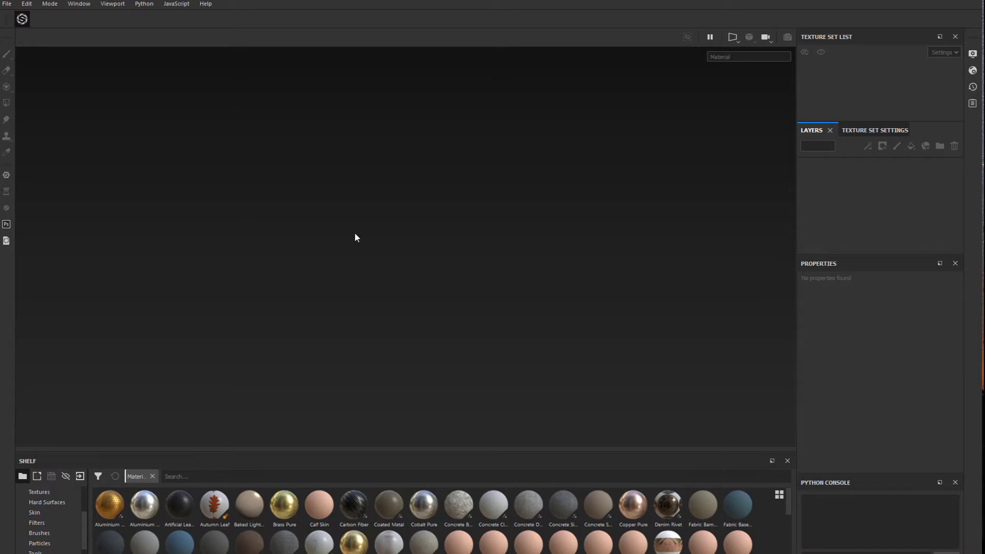
# Switch to Substance Painter and start a new project
pyautogui.click(6, 4)
pyautogui.click(90, 33)
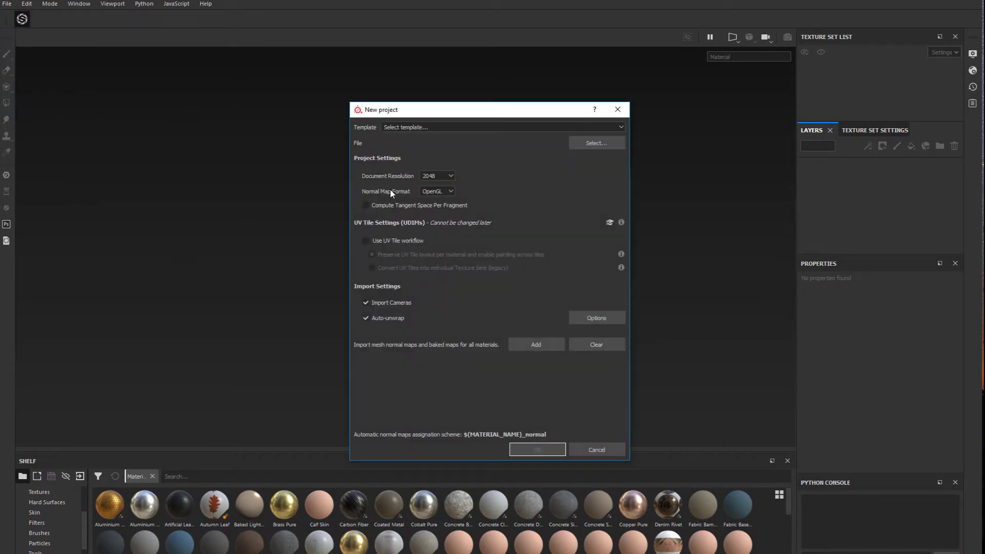
pyautogui.moveTo(418, 105); pyautogui.dragTo(387, 81)
# Set the project template to PBR - Metallic Roughness (allegorithmic) and the normal map format to OpenGL
pyautogui.click(399, 102)
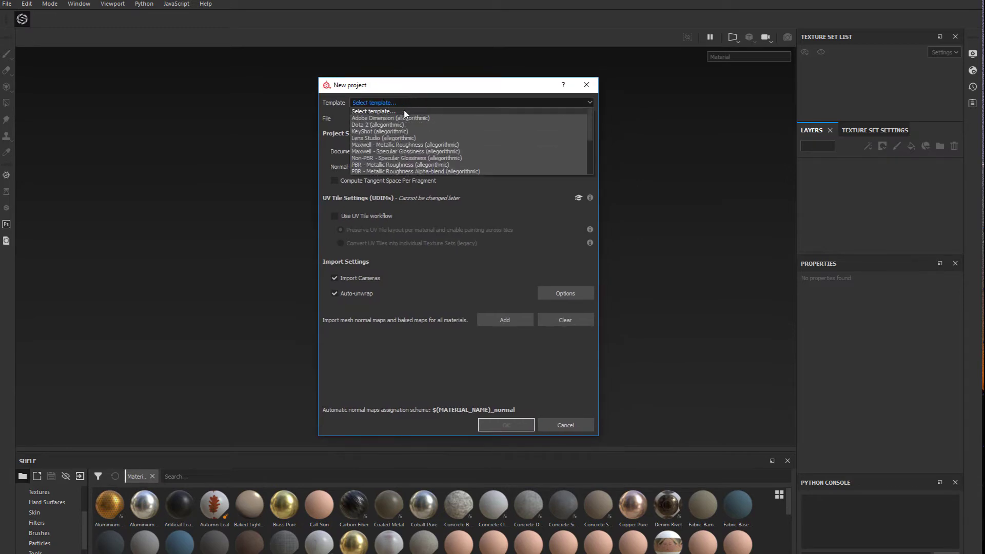
pyautogui.scroll(-4, 426, 164)
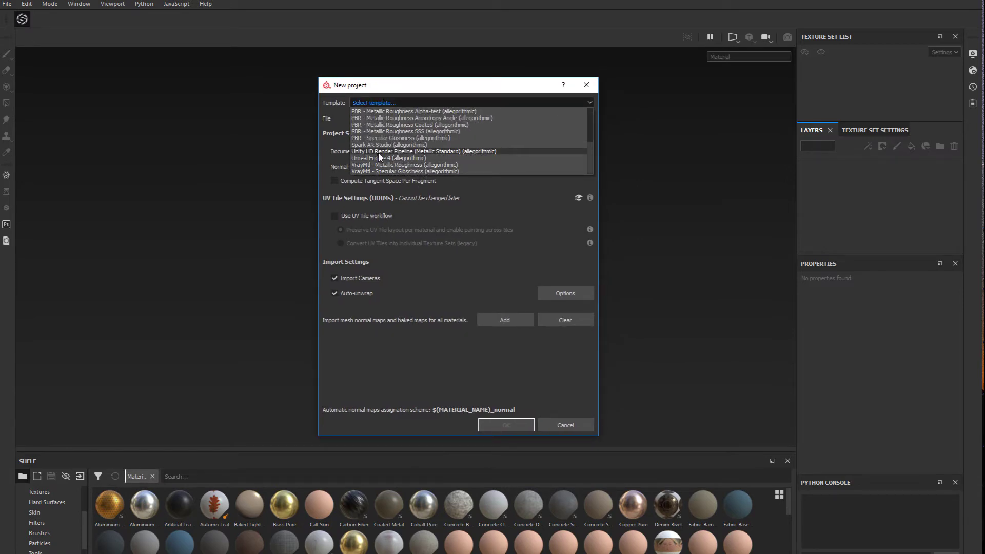
pyautogui.scroll(4, 416, 159)
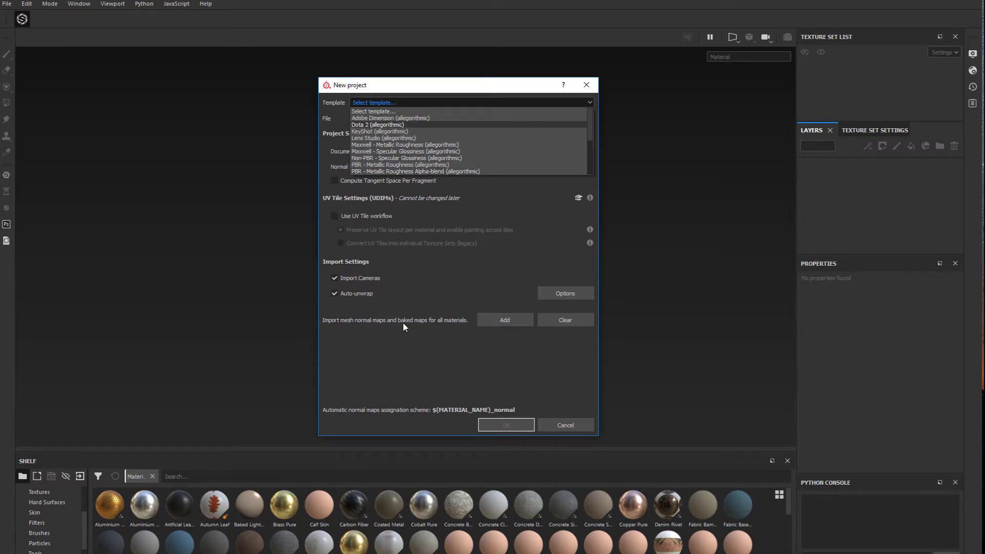
pyautogui.scroll(-1, 414, 158)
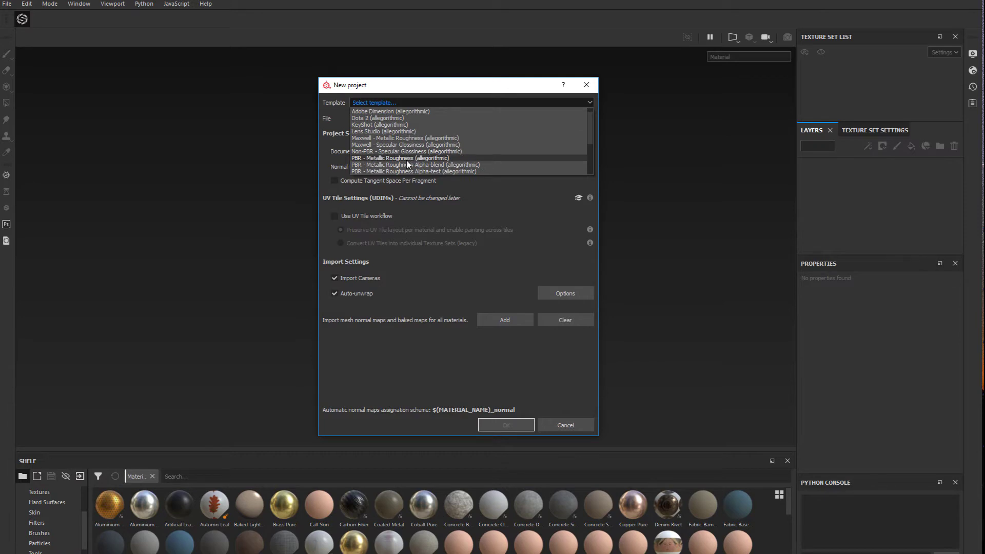
pyautogui.scroll(-5, 434, 173)
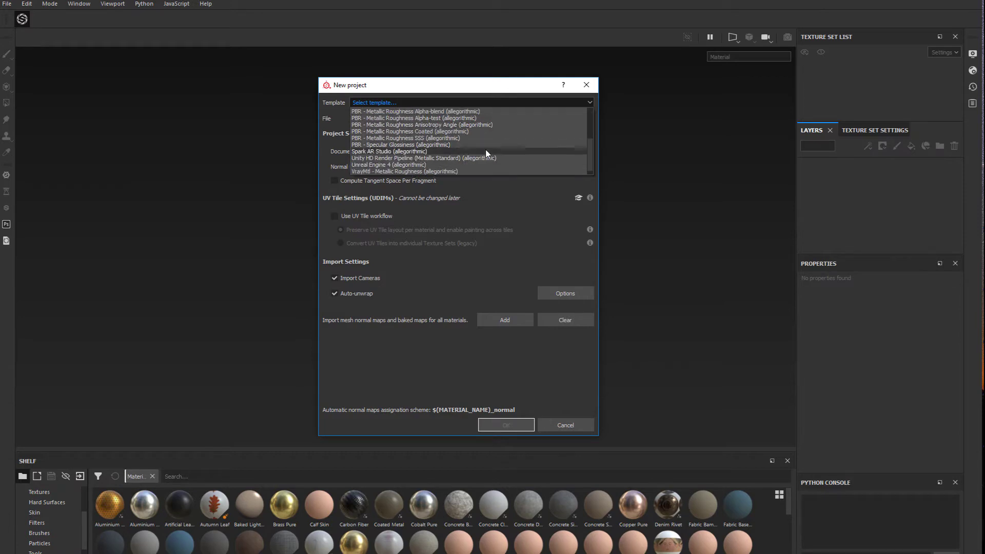
pyautogui.moveTo(588, 140); pyautogui.dragTo(589, 119)
pyautogui.click(412, 145)
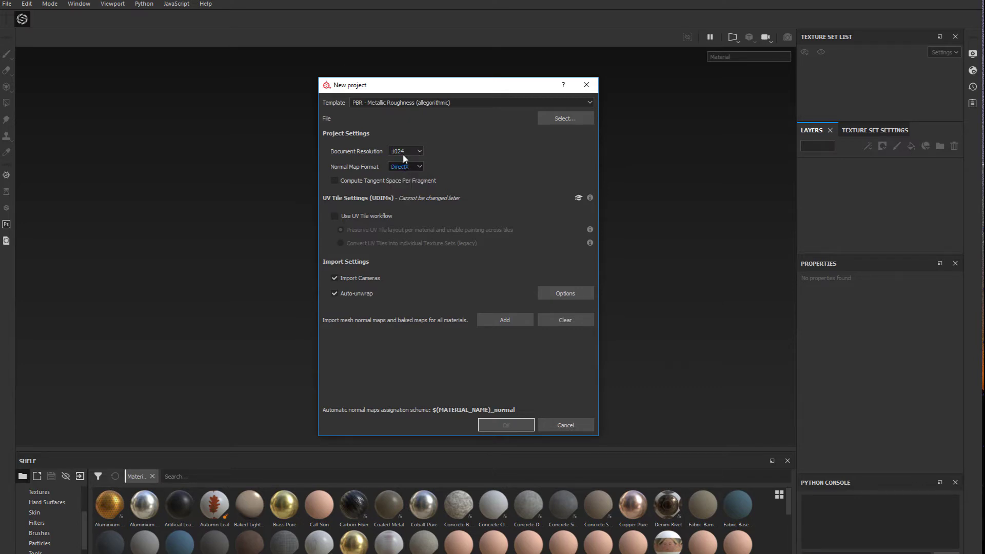
pyautogui.click(417, 167)
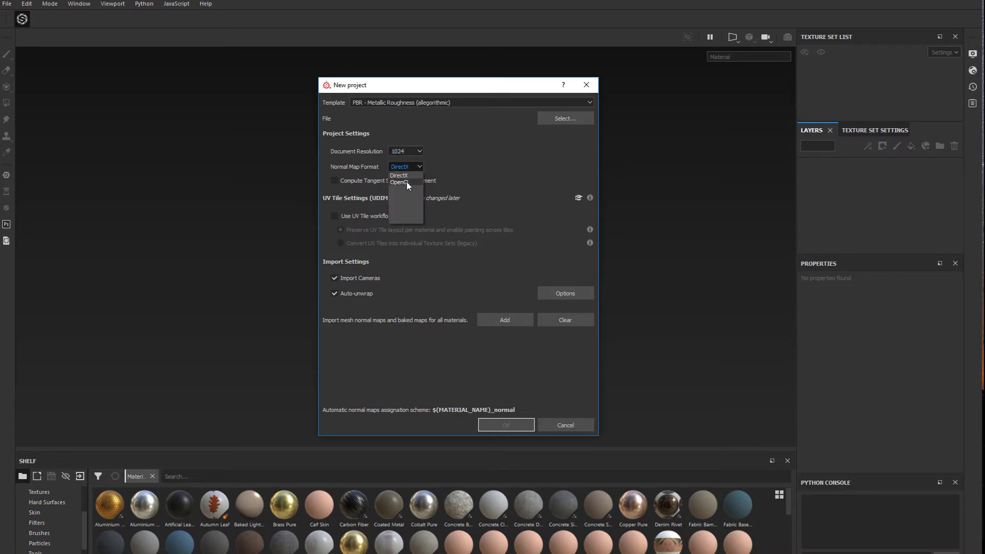
pyautogui.click(406, 183)
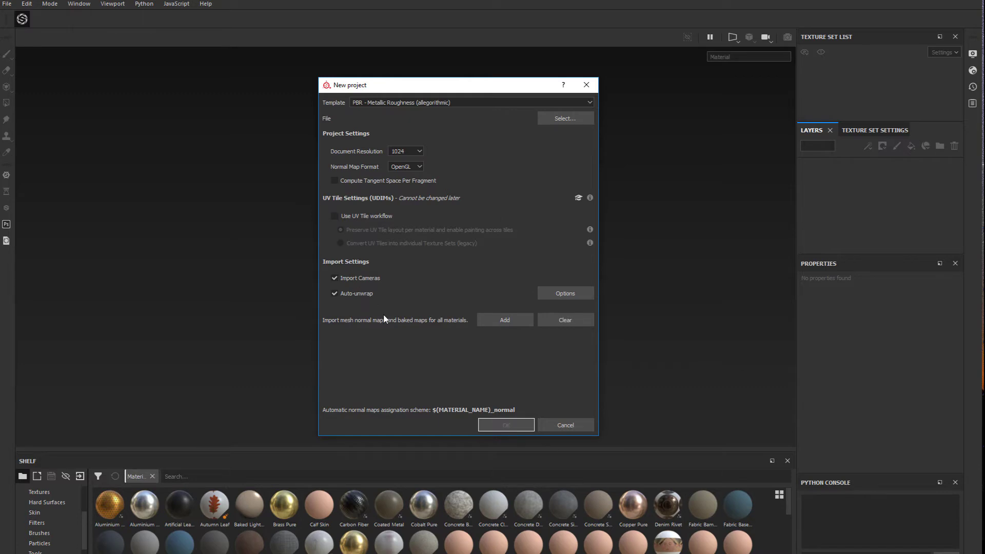
# Choose FireAxe-LowUV.fbx from the Fire Axe SGD 244 folder as the mesh and create the project
pyautogui.click(562, 119)
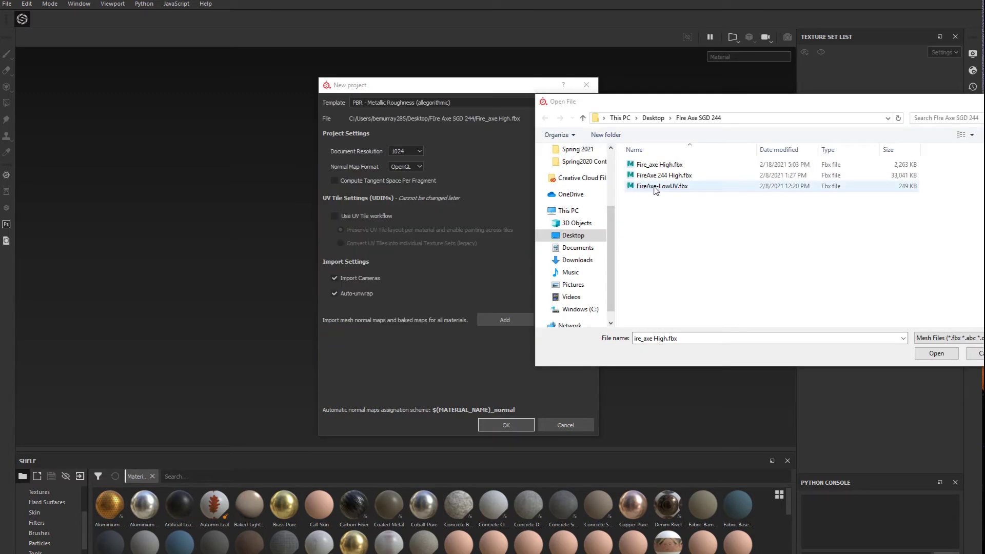
pyautogui.click(655, 188)
pyautogui.doubleClick(656, 187)
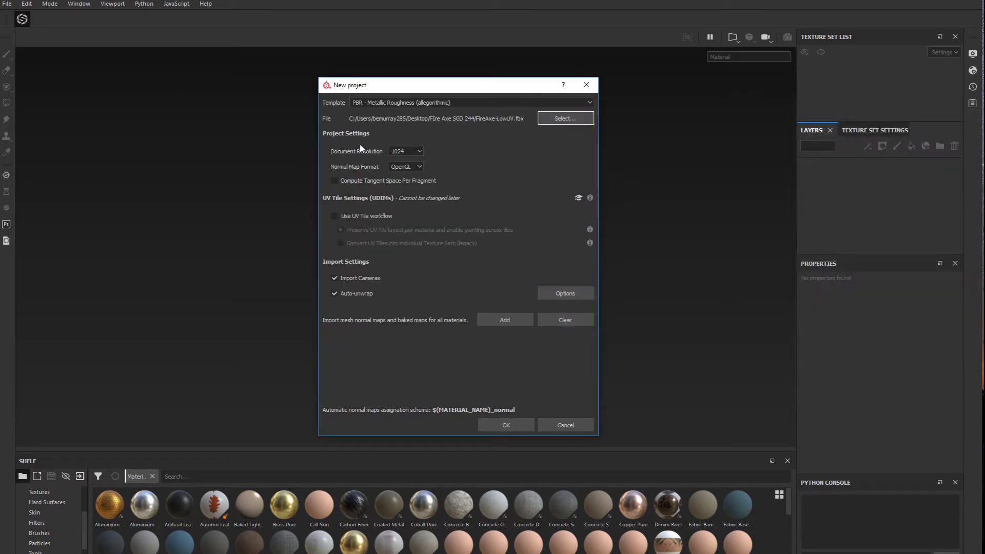
pyautogui.click(515, 426)
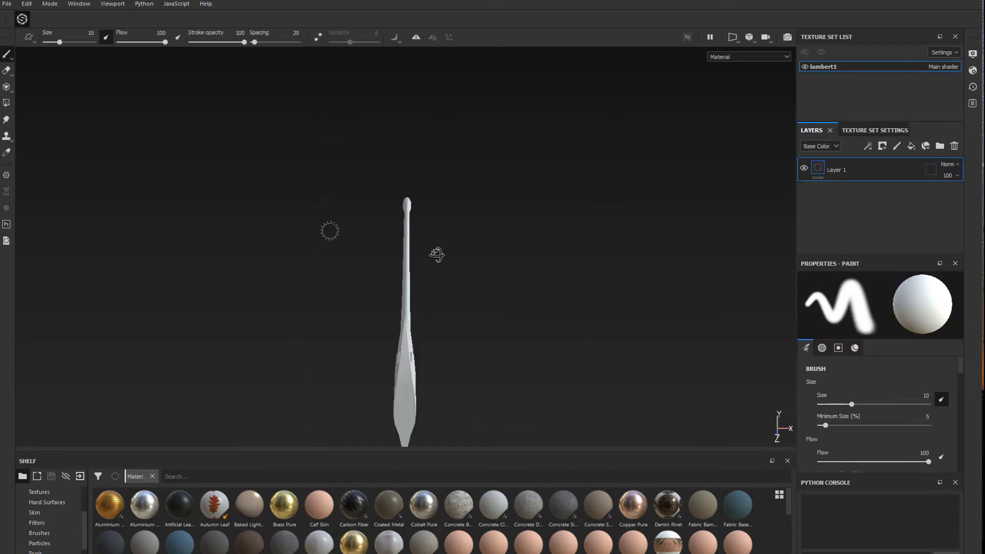
pyautogui.keyDown('alt'); pyautogui.moveTo(437, 255); pyautogui.dragTo(306, 297); pyautogui.keyUp('alt')
pyautogui.scroll(-3, 582, 311)
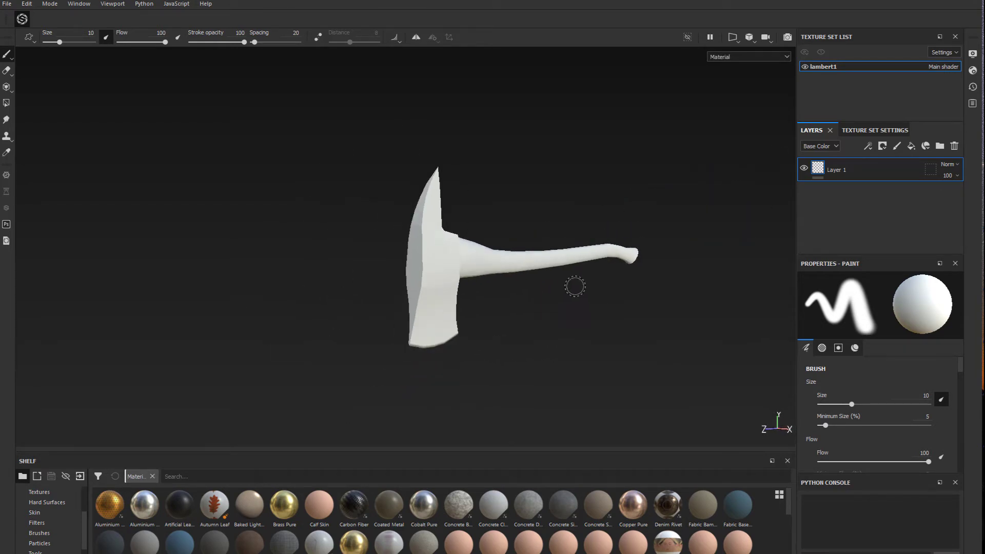
pyautogui.scroll(2, 576, 287)
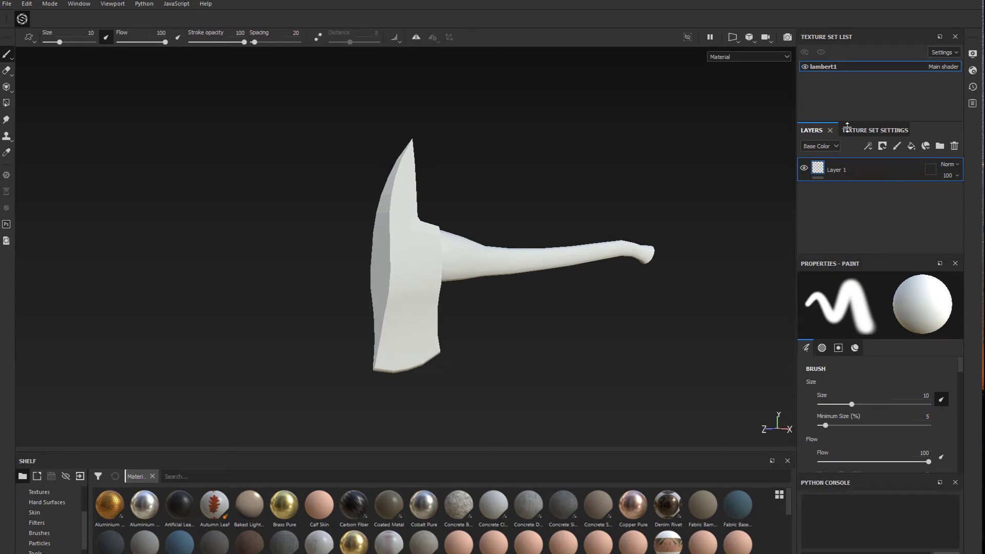
pyautogui.click(872, 130)
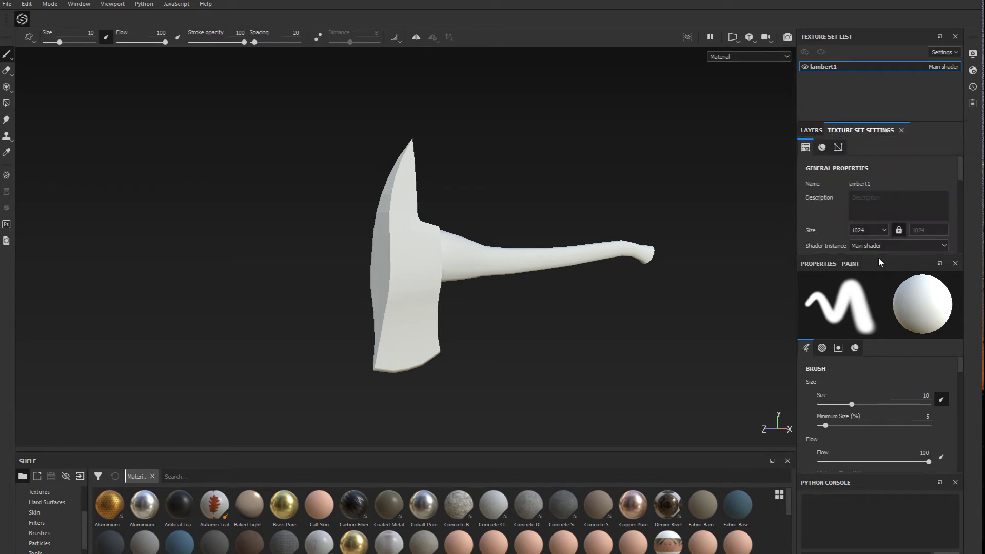
pyautogui.click(974, 54)
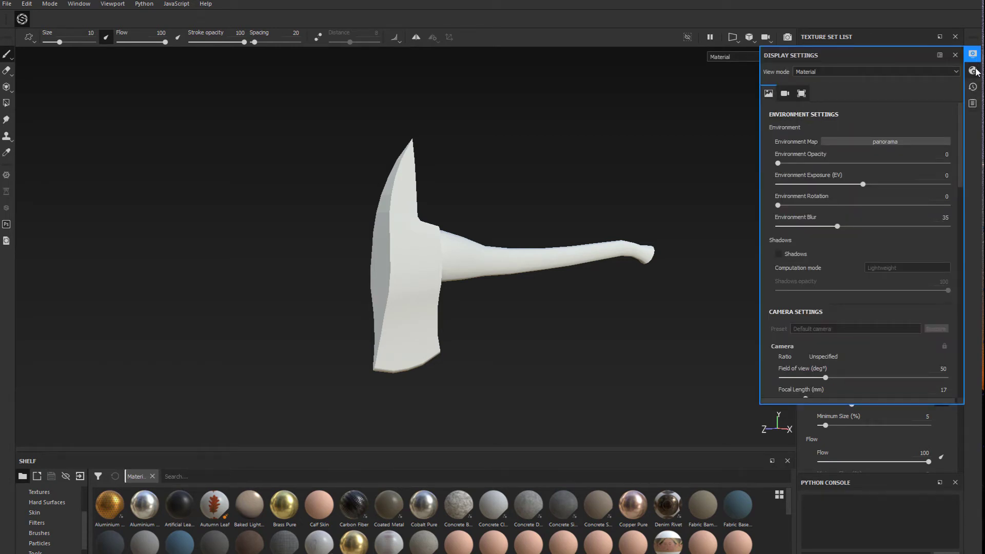
pyautogui.click(973, 71)
pyautogui.click(973, 103)
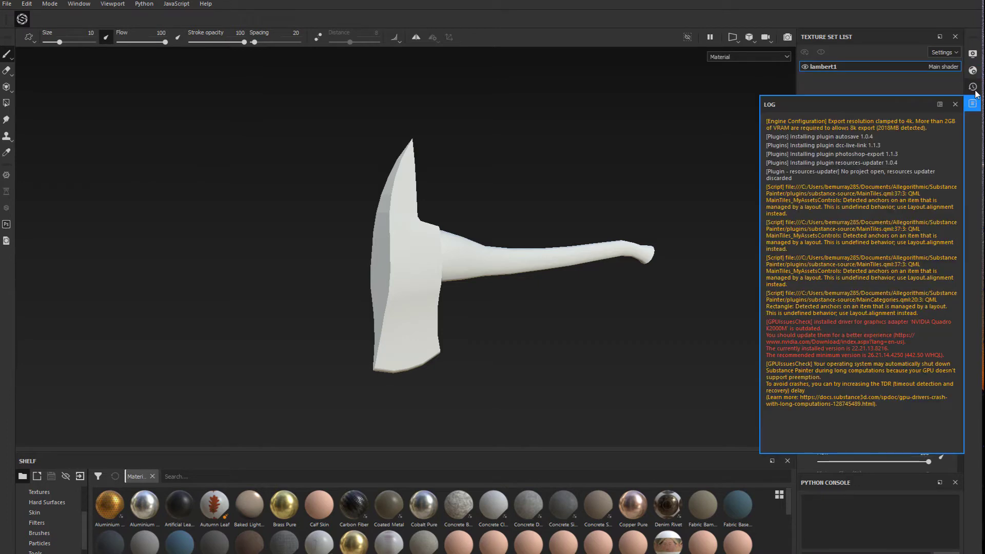
pyautogui.click(974, 86)
pyautogui.click(973, 54)
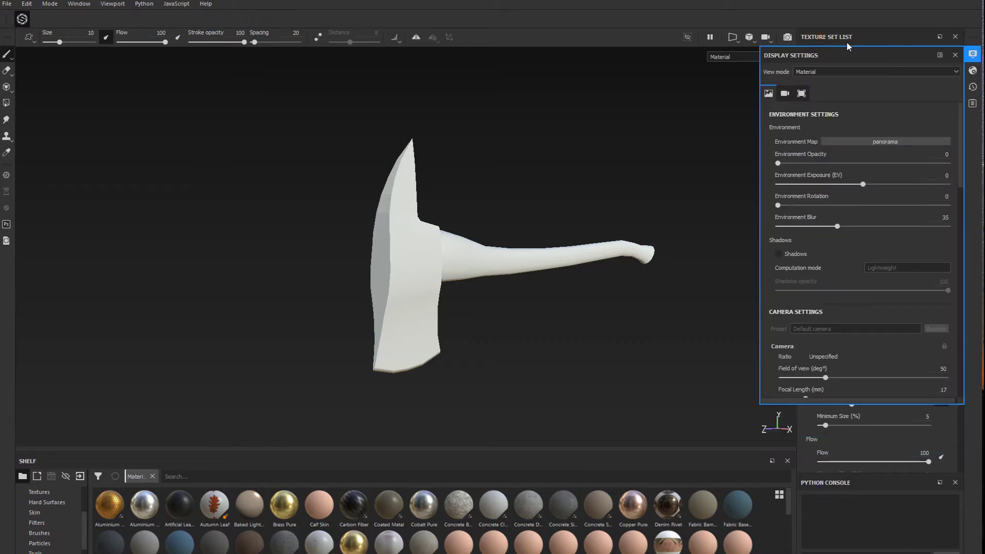
pyautogui.click(974, 55)
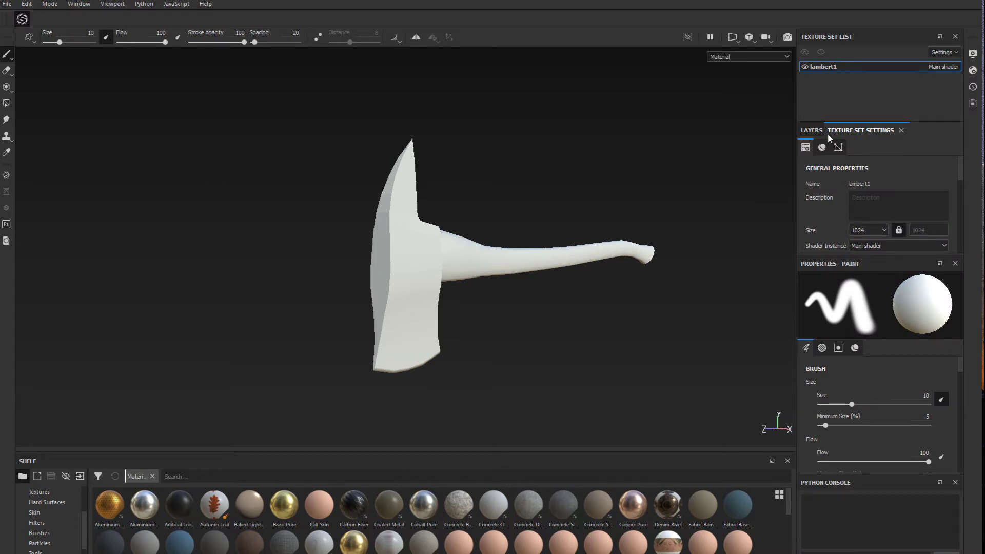
# Enlarge the texture set settings and open the mesh map baking options for lambert1
pyautogui.click(813, 130)
pyautogui.click(865, 130)
pyautogui.moveTo(828, 253); pyautogui.dragTo(828, 376)
pyautogui.scroll(-2, 847, 290)
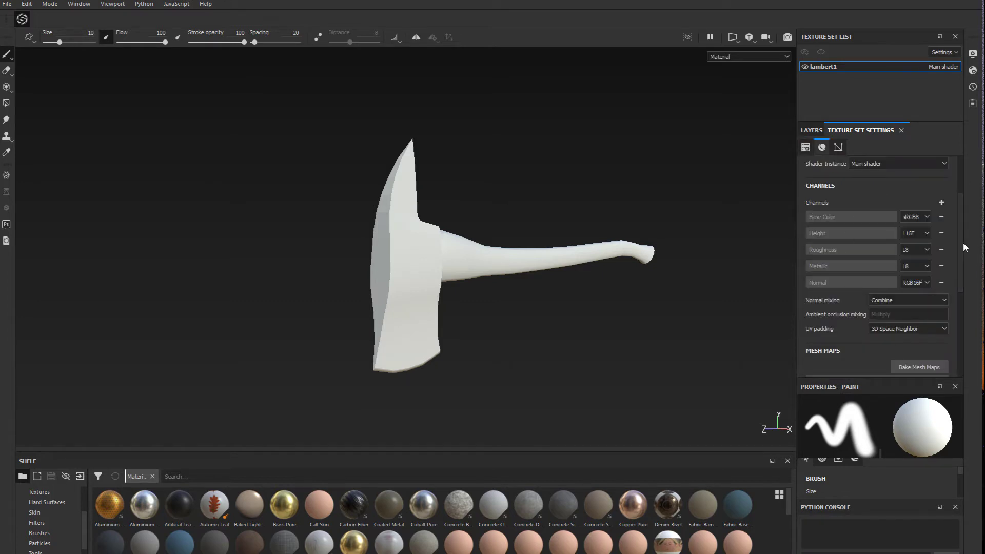
pyautogui.moveTo(962, 242); pyautogui.dragTo(963, 301)
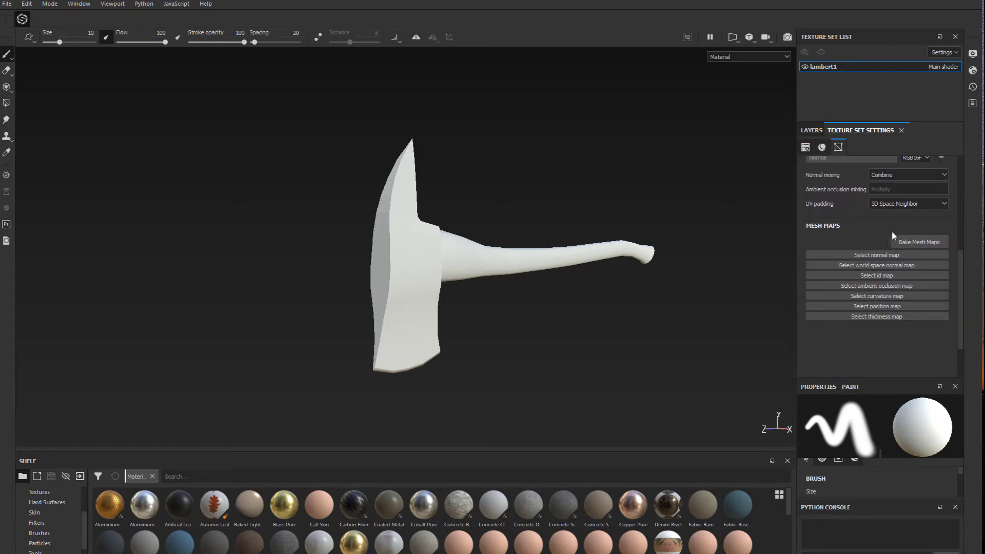
pyautogui.click(920, 242)
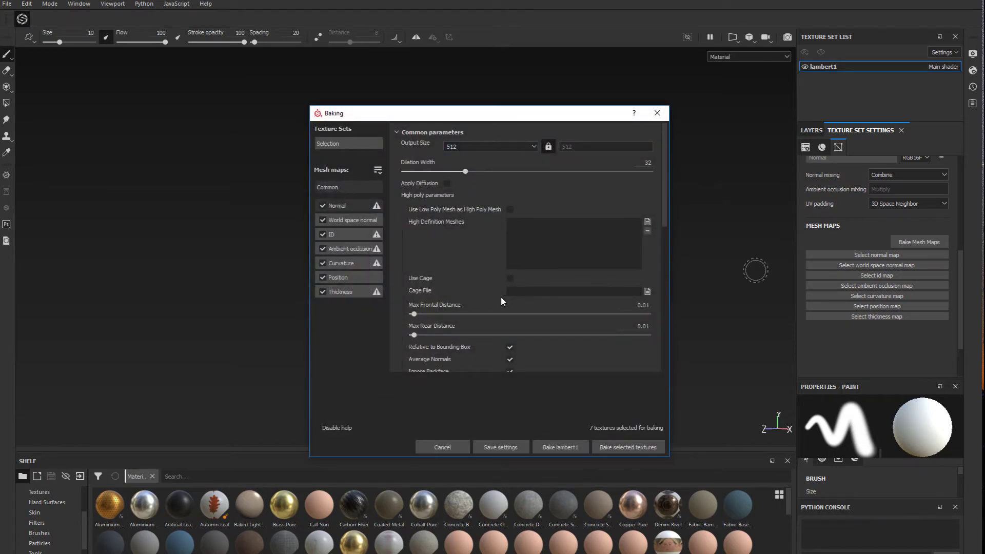
# Exclude the world space normal, ID, ambient occlusion, curvature, position and thickness maps from the bake, keeping only Normal
pyautogui.click(323, 220)
pyautogui.click(323, 235)
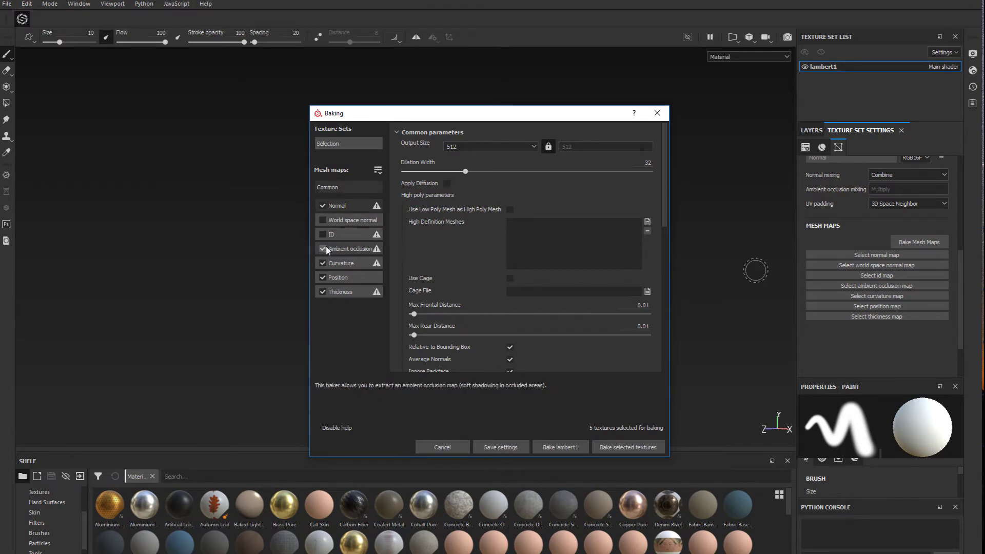
pyautogui.click(323, 249)
pyautogui.click(322, 263)
pyautogui.click(322, 278)
pyautogui.click(322, 292)
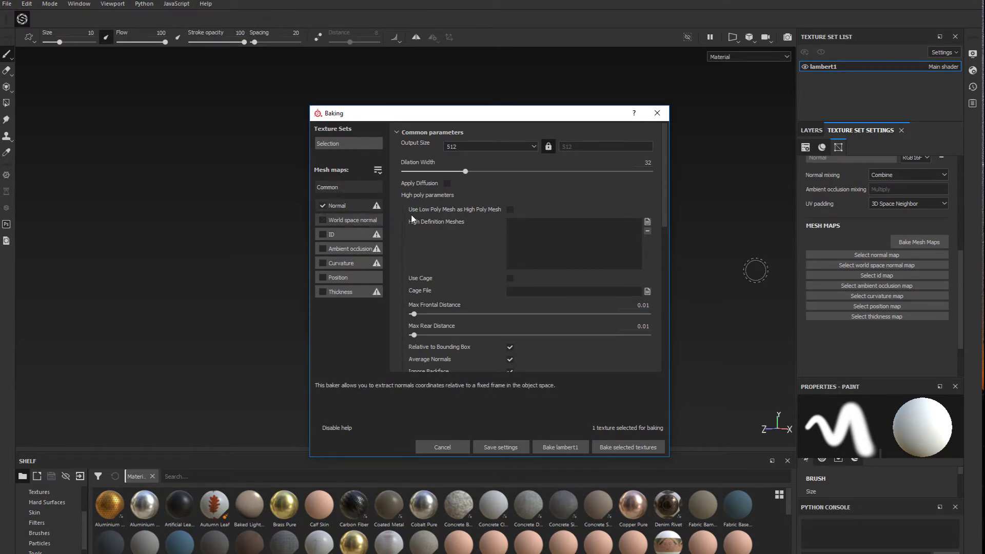
# Load Fire_axe High.fbx from the Fire Axe SGD 244 folder as the high definition mesh and bake the normal map
pyautogui.moveTo(468, 117); pyautogui.dragTo(493, 115)
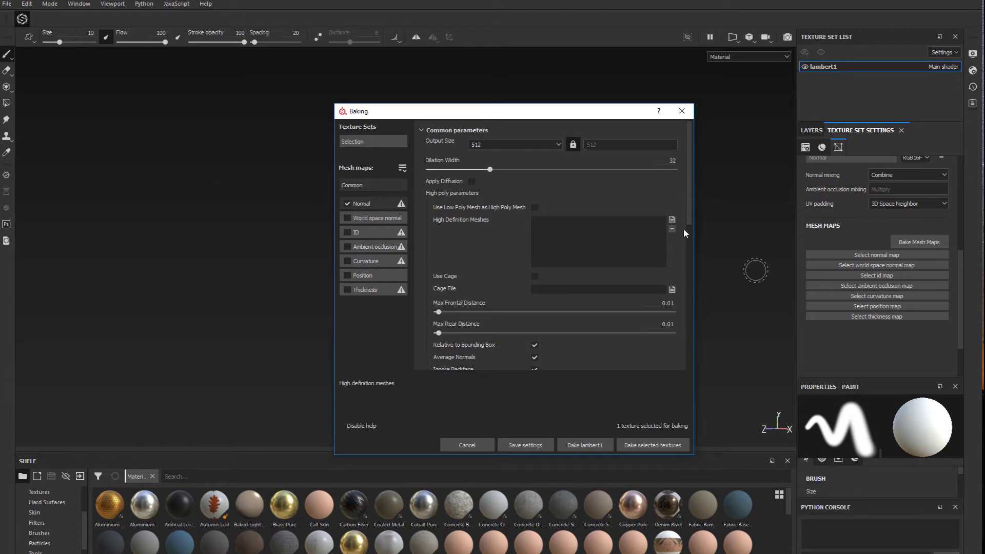
pyautogui.click(670, 220)
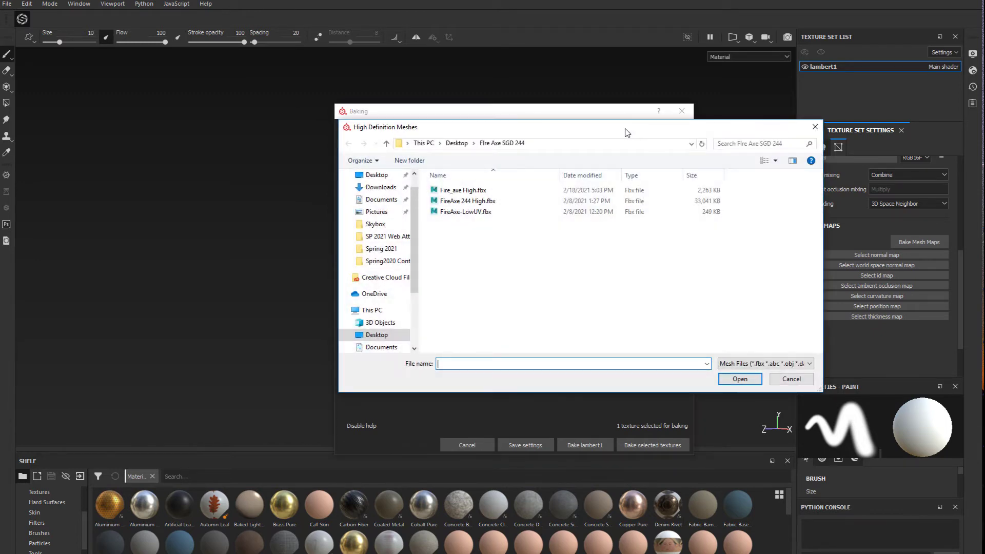
pyautogui.moveTo(625, 132); pyautogui.dragTo(814, 137)
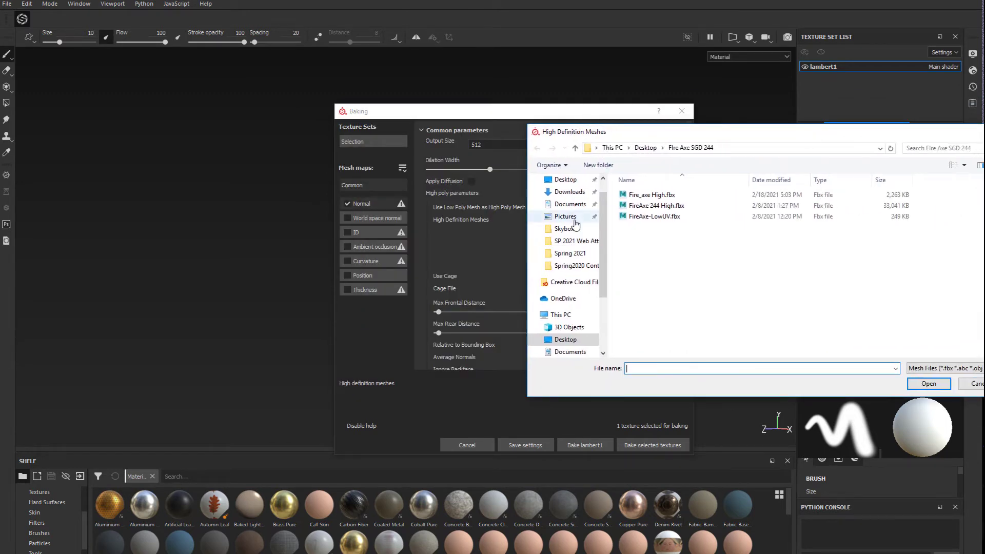
pyautogui.doubleClick(652, 195)
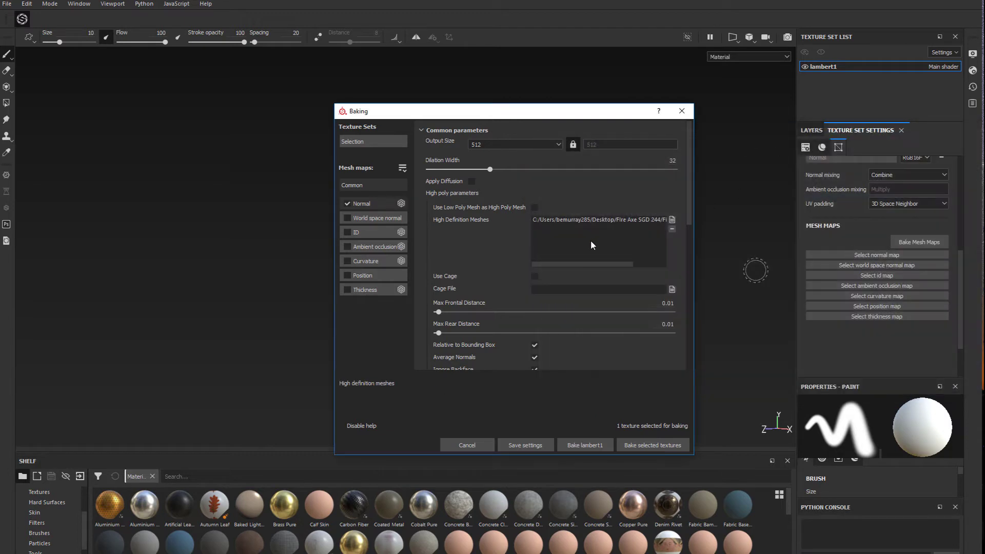
pyautogui.moveTo(542, 113); pyautogui.dragTo(493, 75)
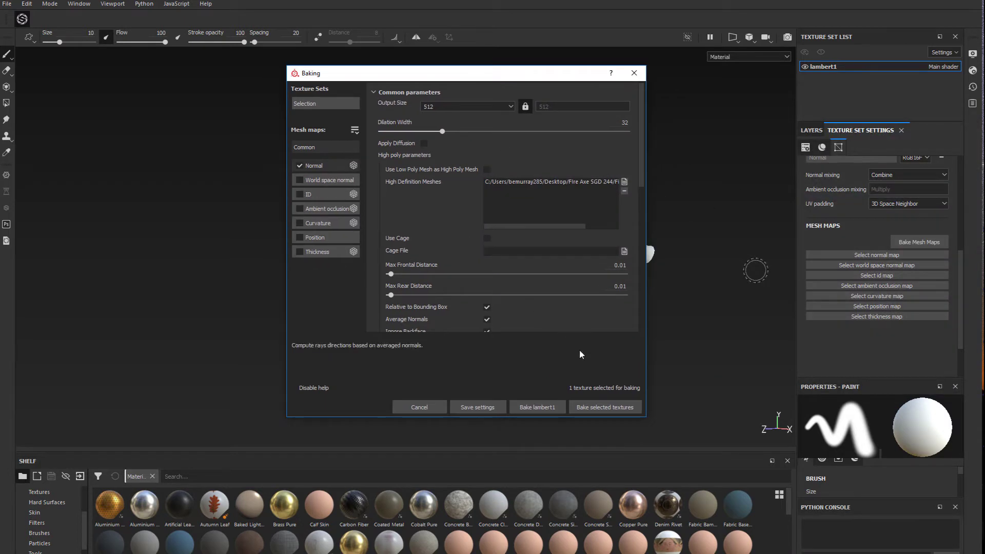
pyautogui.click(605, 408)
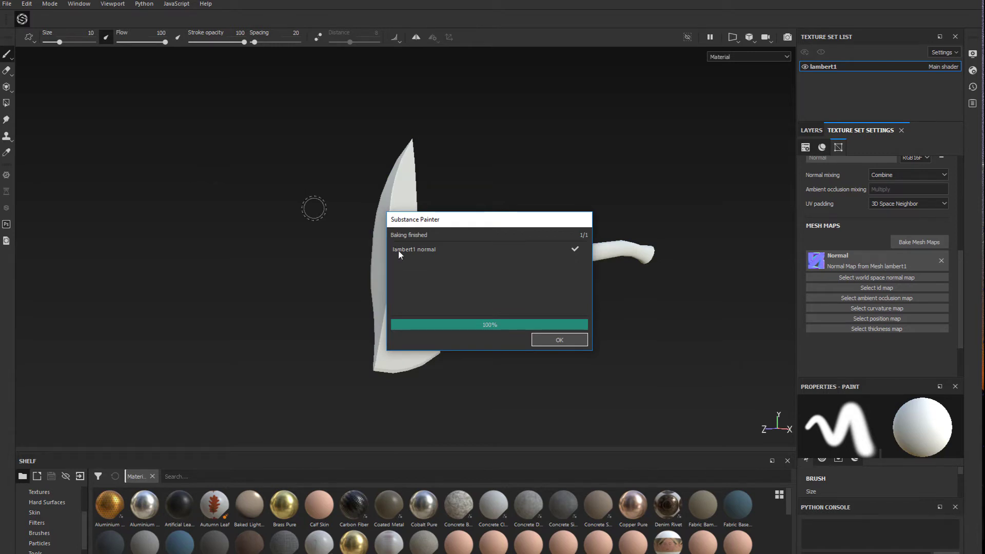
pyautogui.click(560, 341)
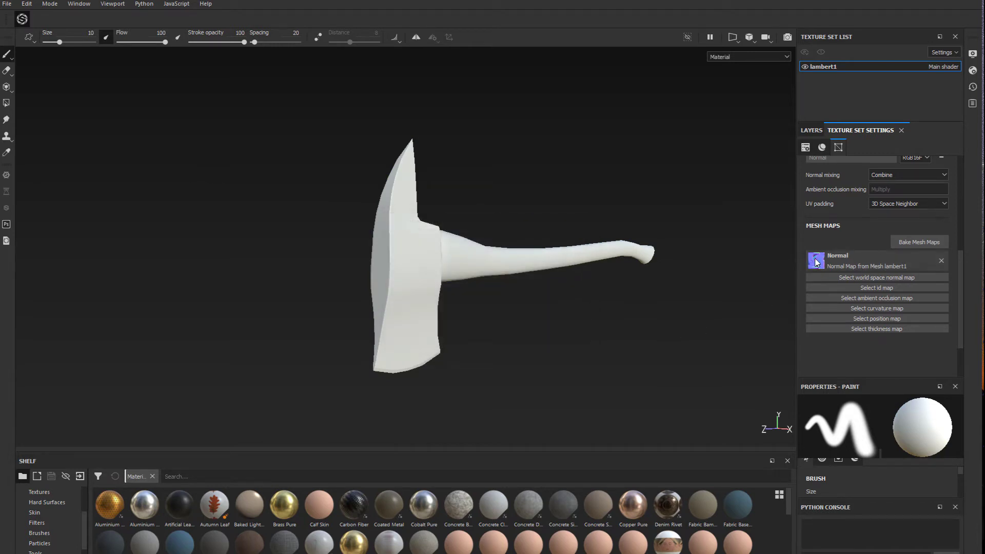
# Examine the baked normal detail on the axe head edges and handle from both sides
pyautogui.scroll(-1, 515, 326)
pyautogui.scroll(2, 458, 323)
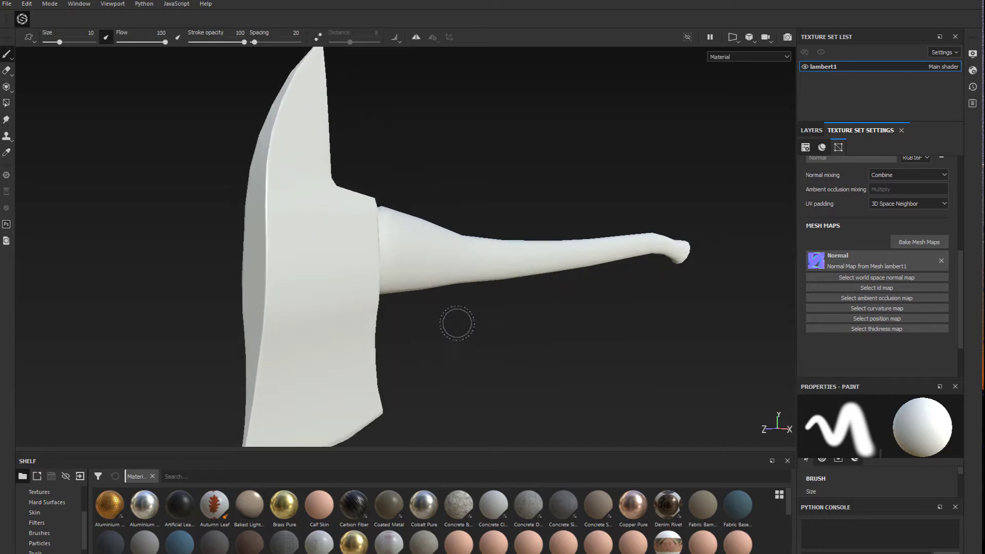
pyautogui.keyDown('alt'); pyautogui.moveTo(138, 272); pyautogui.dragTo(622, 330); pyautogui.keyUp('alt')
pyautogui.keyDown('alt'); pyautogui.moveTo(622, 330); pyautogui.dragTo(308, 330, button='middle'); pyautogui.keyUp('alt')
pyautogui.scroll(-2, 488, 255)
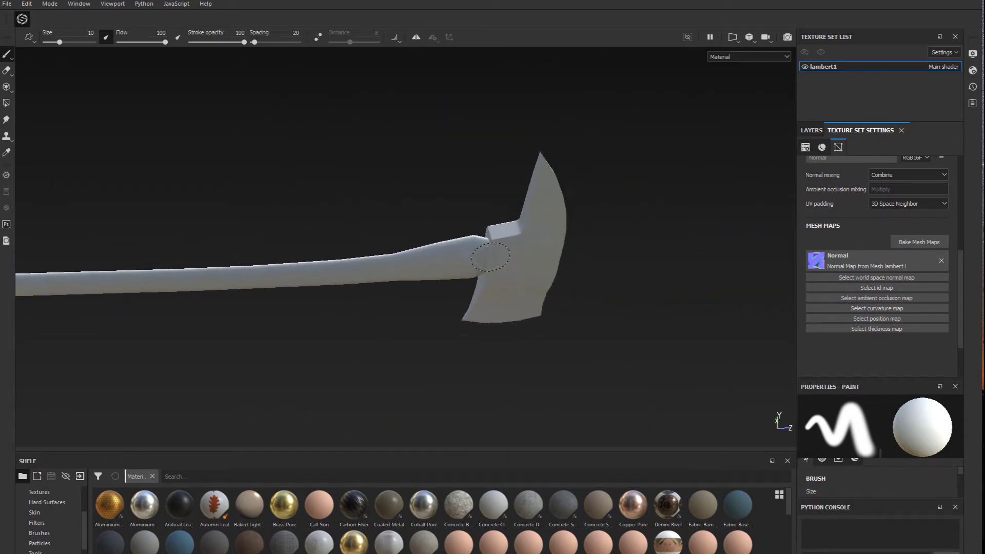
pyautogui.scroll(5, 482, 257)
pyautogui.moveTo(351, 143)
pyautogui.keyDown('alt'); pyautogui.mouseDown()
pyautogui.moveTo(394, 138)
pyautogui.moveTo(225, 155)
pyautogui.mouseUp(); pyautogui.keyUp('alt')
pyautogui.scroll(2, 377, 213)
pyautogui.scroll(-1, 423, 218)
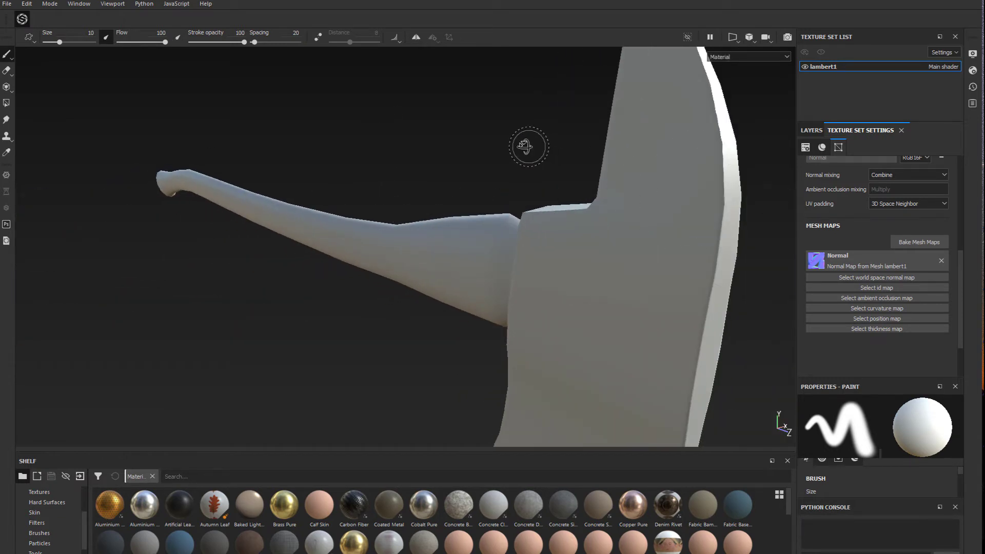
pyautogui.keyDown('alt'); pyautogui.moveTo(528, 147); pyautogui.dragTo(613, 162); pyautogui.keyUp('alt')
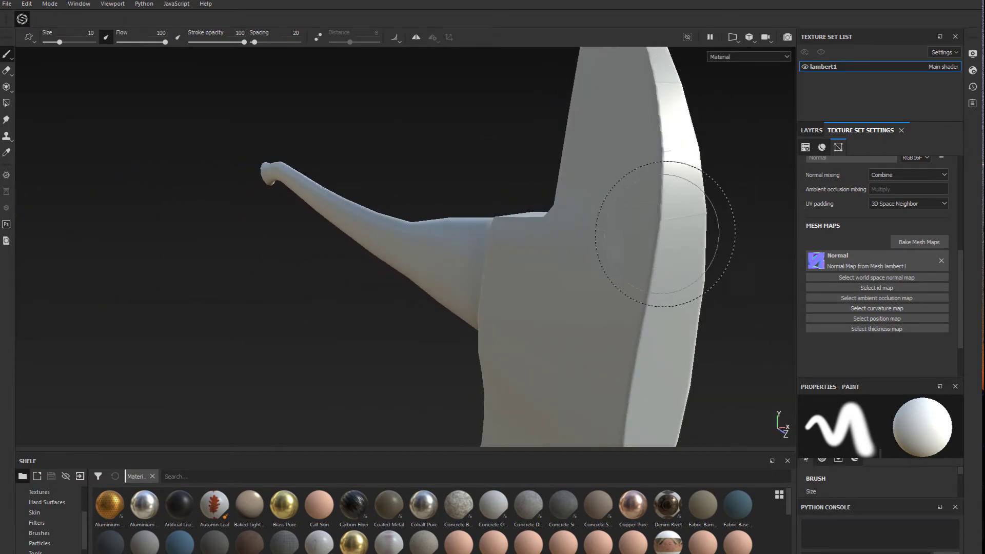
pyautogui.scroll(2, 363, 335)
pyautogui.scroll(-3, 362, 334)
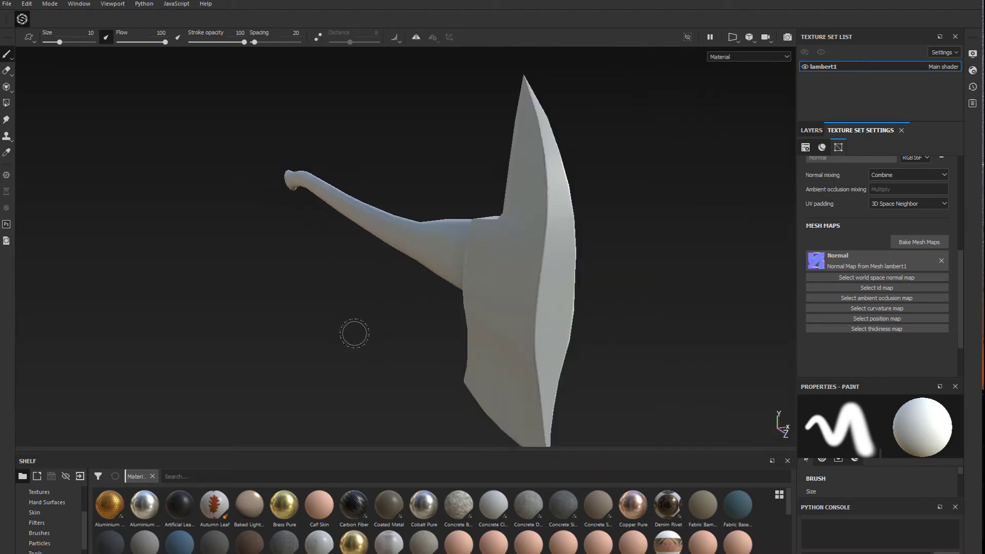
pyautogui.moveTo(352, 332)
pyautogui.keyDown('alt'); pyautogui.mouseDown()
pyautogui.moveTo(286, 352)
pyautogui.moveTo(132, 247)
pyautogui.moveTo(134, 270)
pyautogui.moveTo(119, 264)
pyautogui.mouseUp(); pyautogui.keyUp('alt')
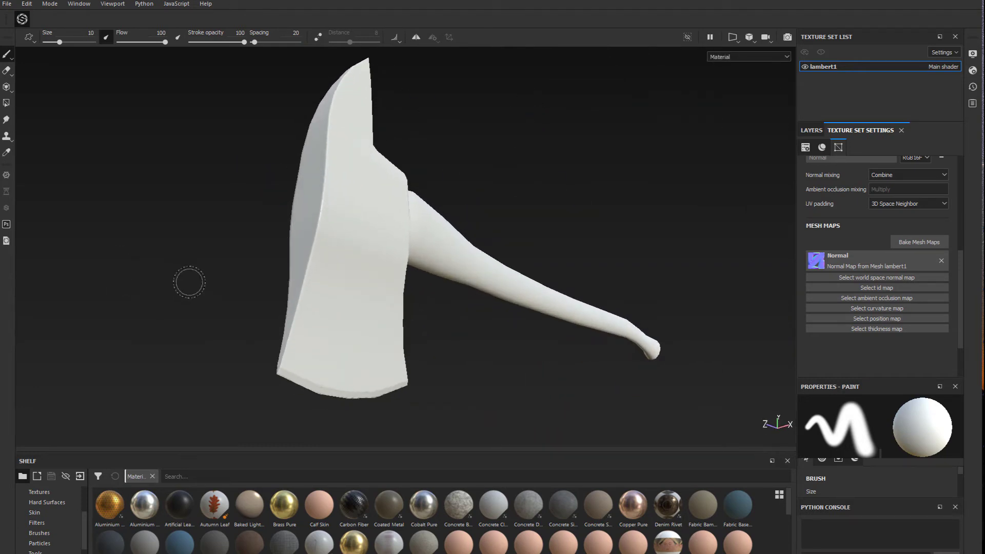
pyautogui.scroll(2, 193, 283)
pyautogui.scroll(-3, 198, 283)
pyautogui.keyDown('alt'); pyautogui.moveTo(200, 276); pyautogui.dragTo(248, 254); pyautogui.keyUp('alt')
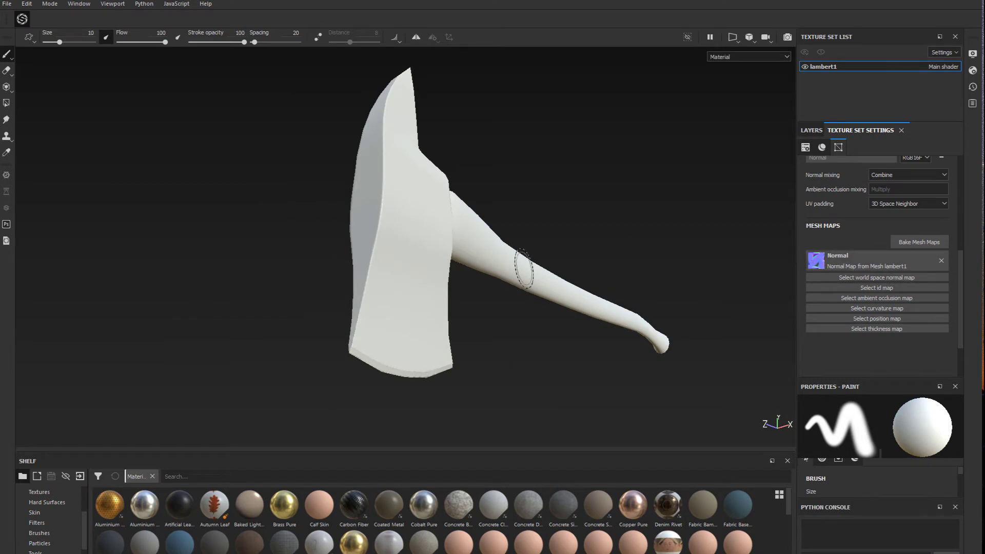
# Set the display view mode to the Normal map from the mesh maps group
pyautogui.click(972, 69)
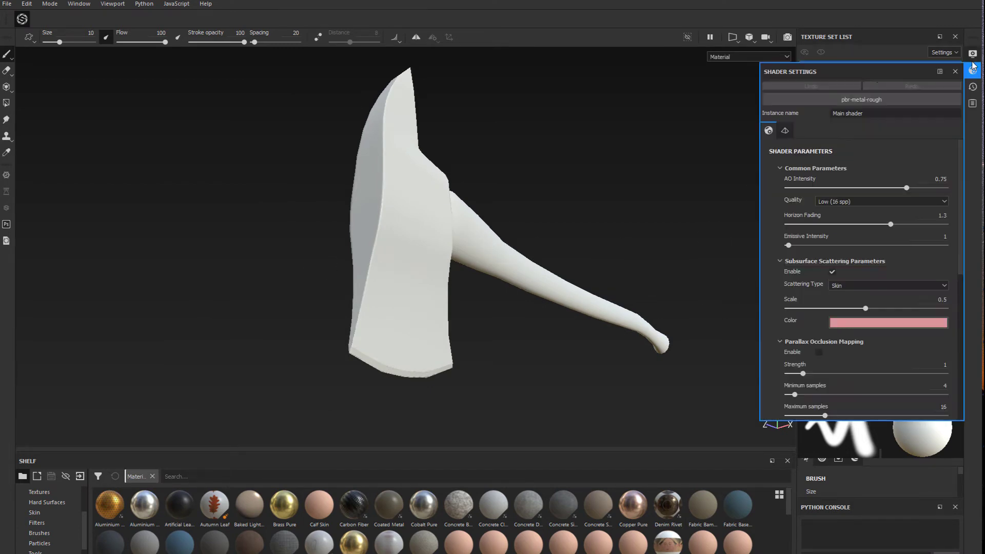
pyautogui.click(972, 54)
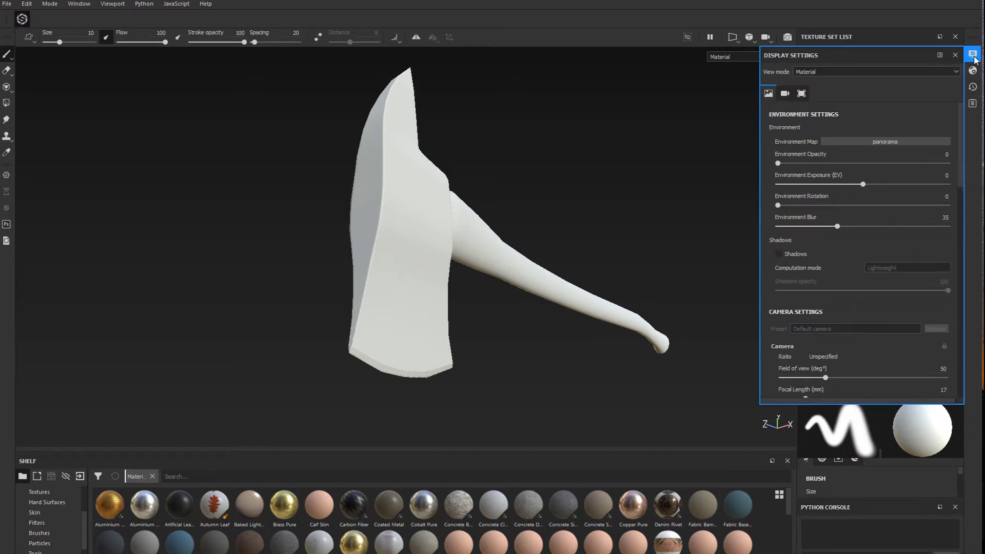
pyautogui.click(844, 72)
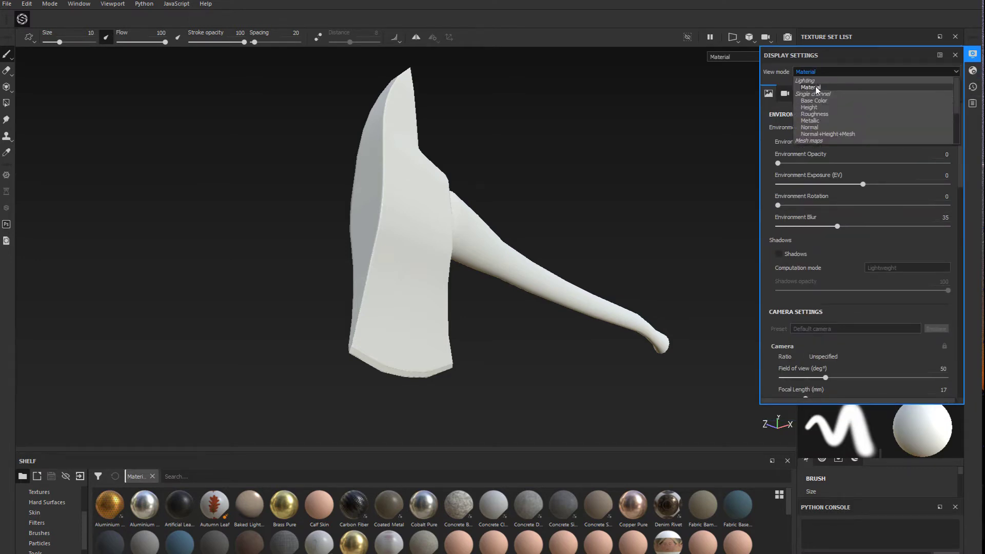
pyautogui.click(811, 127)
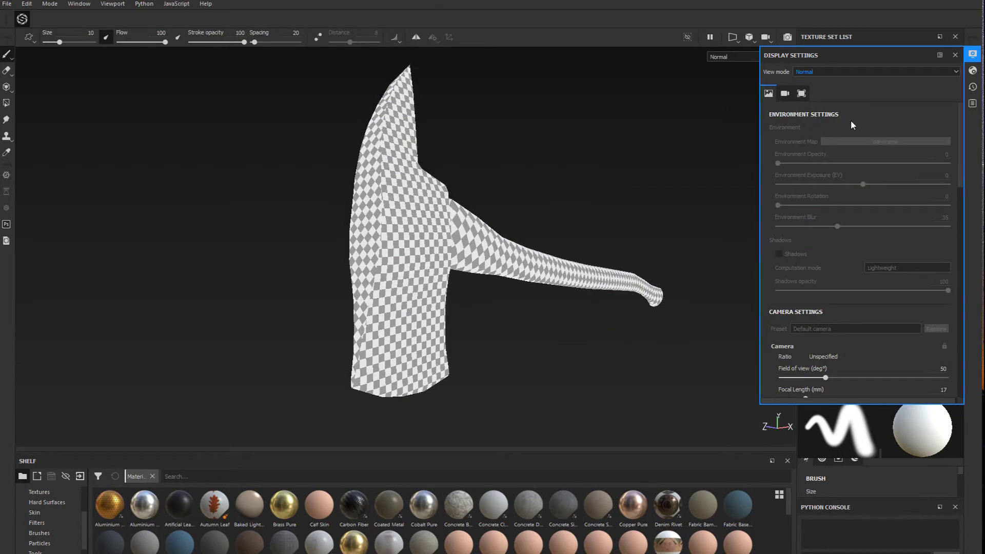
pyautogui.click(808, 75)
pyautogui.scroll(-2, 810, 108)
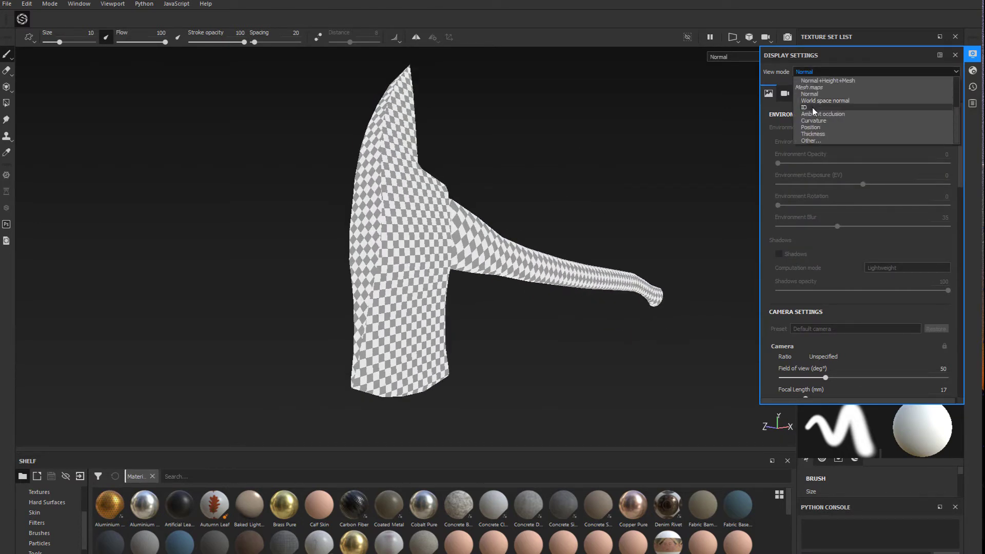
pyautogui.click(809, 94)
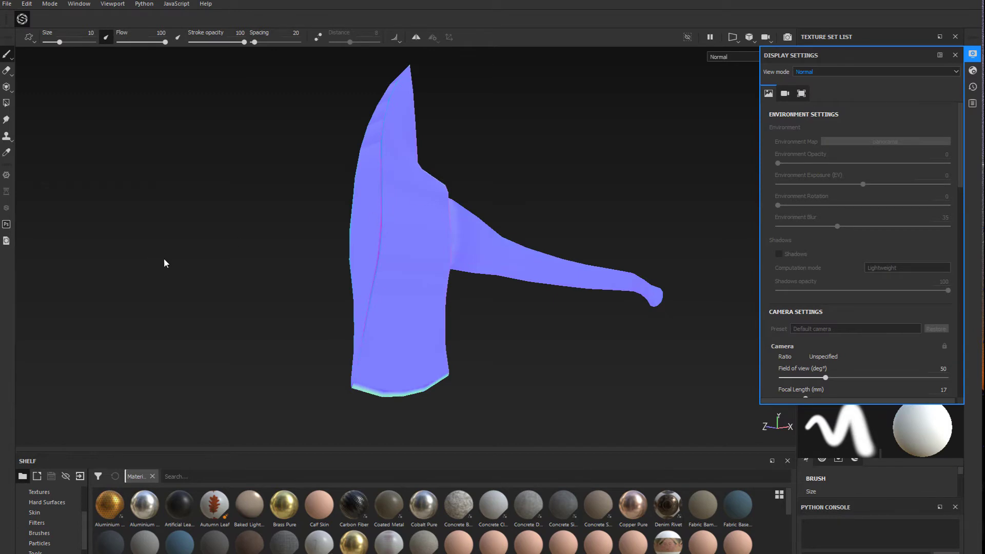
# Inspect the normal map on the reverse side of the axe head, around the handle joint and blade edge
pyautogui.keyDown('alt'); pyautogui.moveTo(222, 229); pyautogui.dragTo(623, 222); pyautogui.keyUp('alt')
pyautogui.keyDown('alt'); pyautogui.moveTo(622, 222); pyautogui.dragTo(565, 260, button='middle'); pyautogui.keyUp('alt')
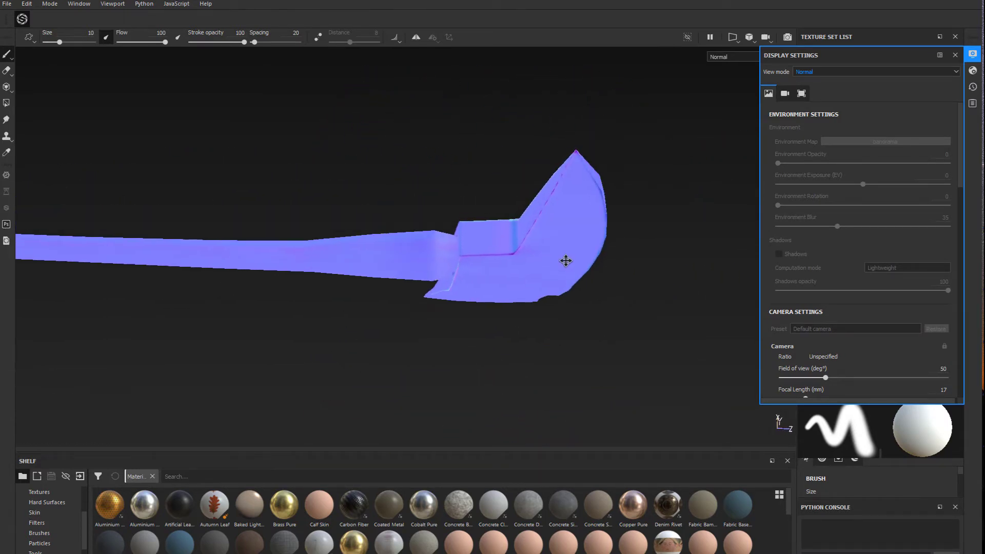
pyautogui.scroll(5, 502, 292)
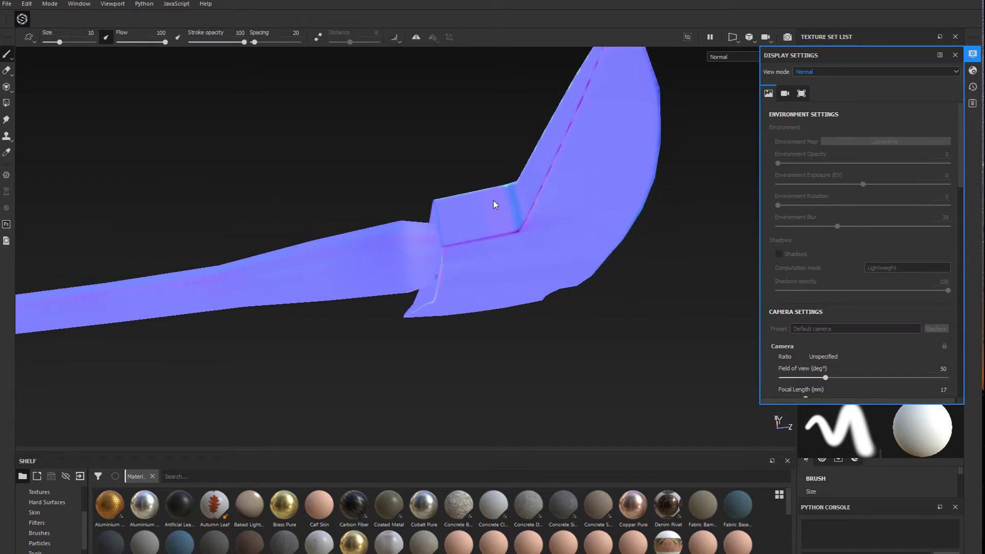
pyautogui.keyDown('alt'); pyautogui.moveTo(495, 204); pyautogui.dragTo(431, 213); pyautogui.keyUp('alt')
pyautogui.keyDown('alt'); pyautogui.moveTo(431, 213); pyautogui.dragTo(419, 136, button='middle'); pyautogui.keyUp('alt')
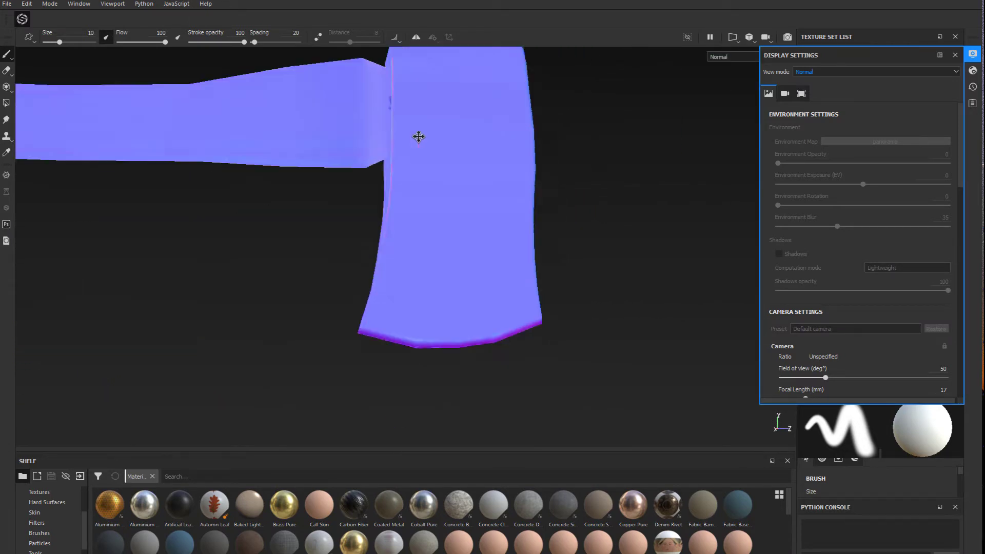
# Close the display settings and set the mesh map bake output size to 1024
pyautogui.keyDown('alt'); pyautogui.moveTo(484, 334); pyautogui.dragTo(341, 314); pyautogui.keyUp('alt')
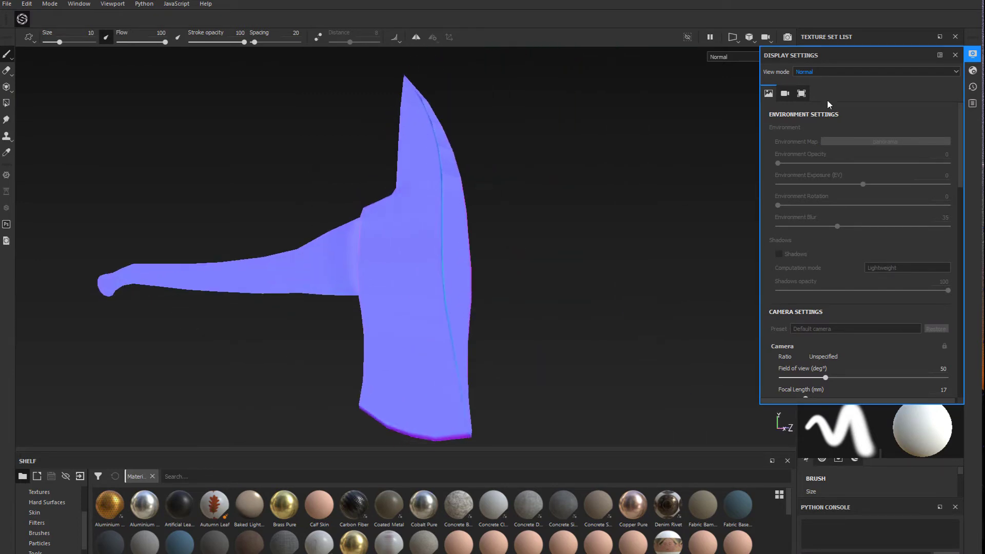
pyautogui.click(955, 55)
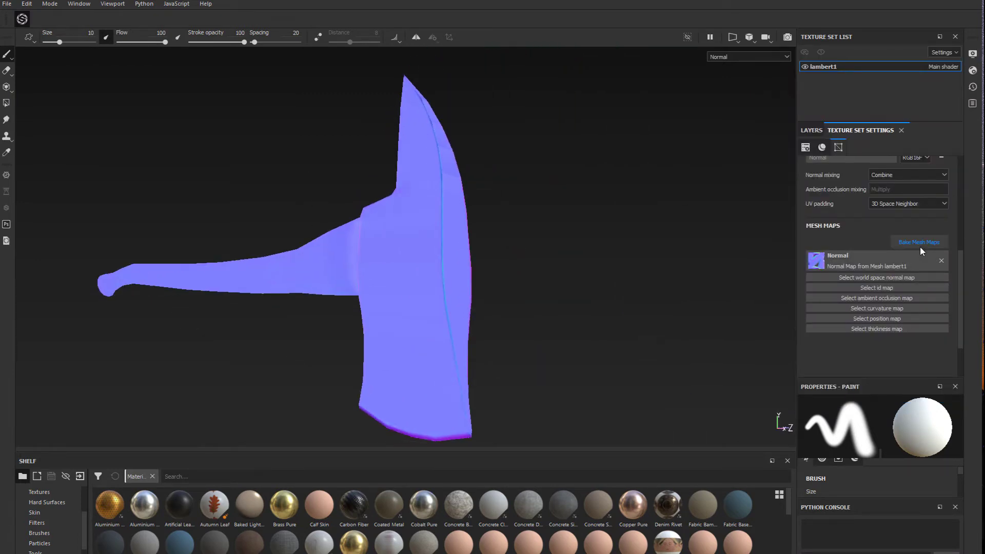
pyautogui.click(918, 245)
pyautogui.moveTo(469, 110); pyautogui.dragTo(467, 63)
pyautogui.click(507, 94)
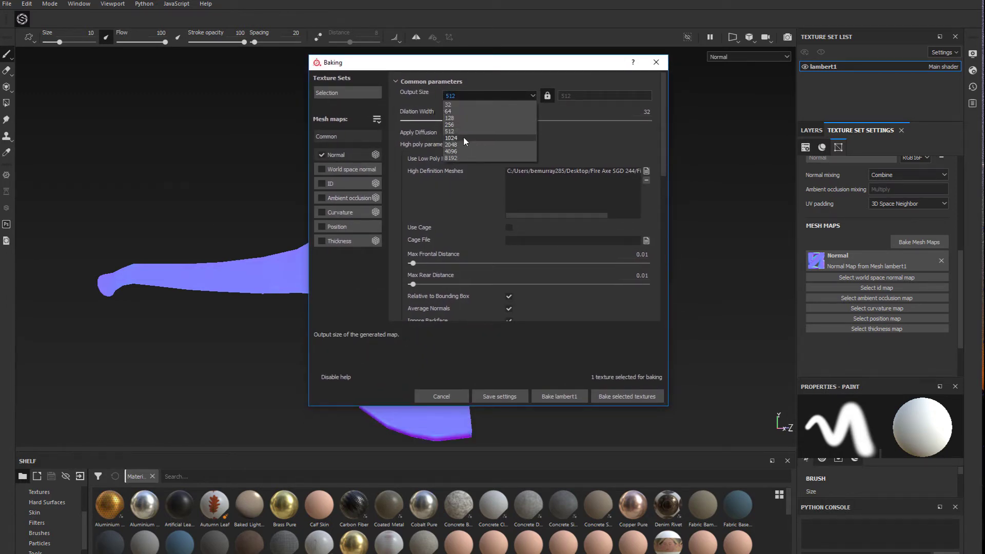
pyautogui.click(463, 136)
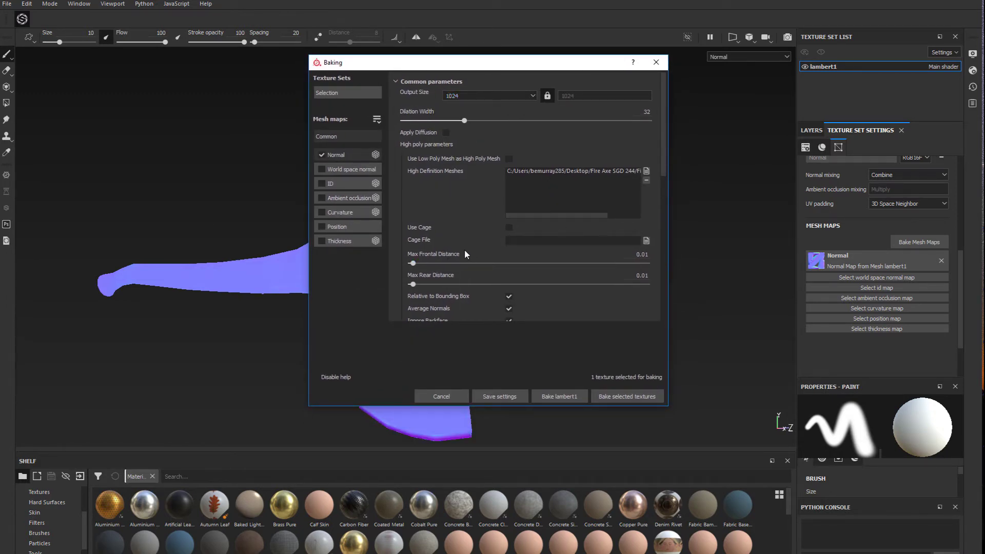
# Set the bake antialiasing to Subsampling 4x4 and rebake the normal map
pyautogui.scroll(-3, 464, 249)
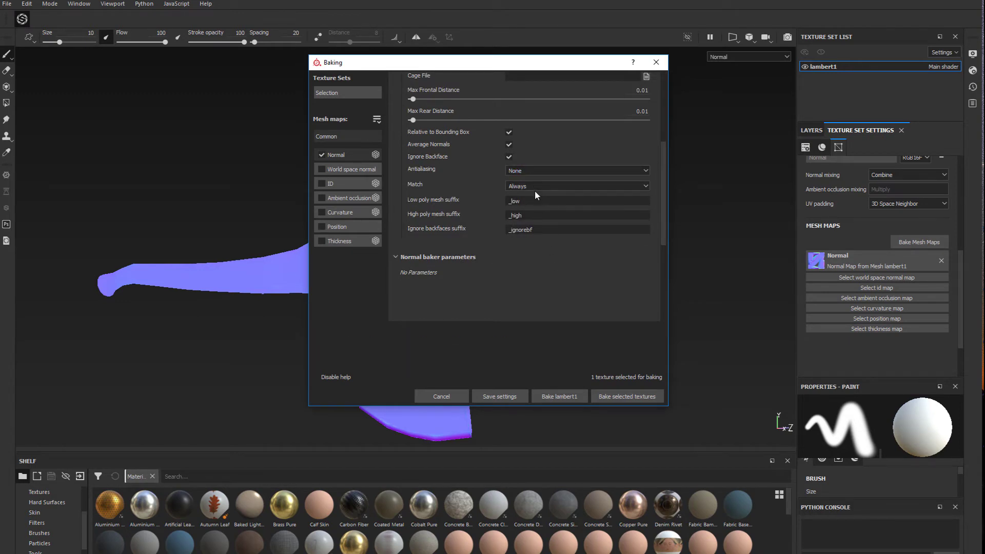
pyautogui.click(537, 171)
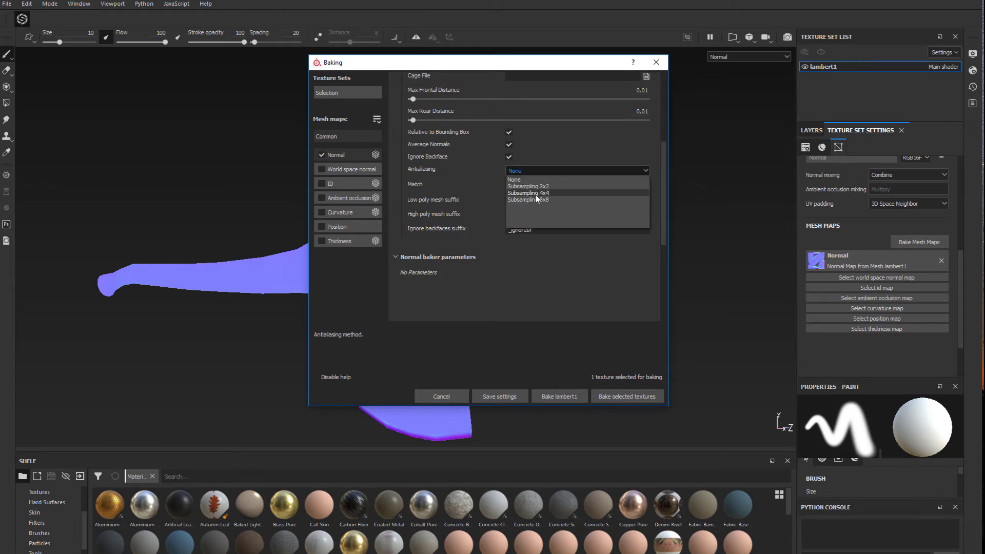
pyautogui.click(534, 195)
pyautogui.scroll(3, 472, 222)
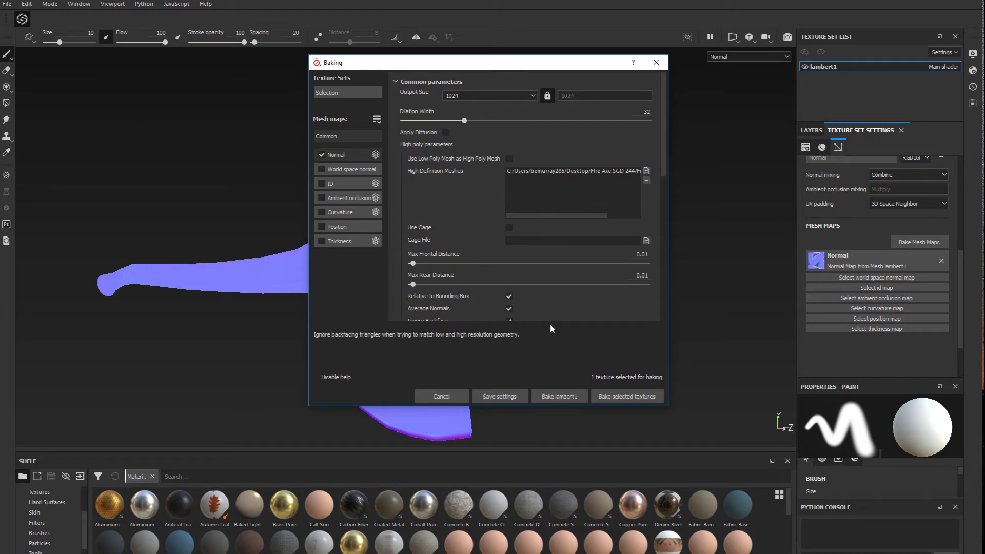
pyautogui.click(626, 396)
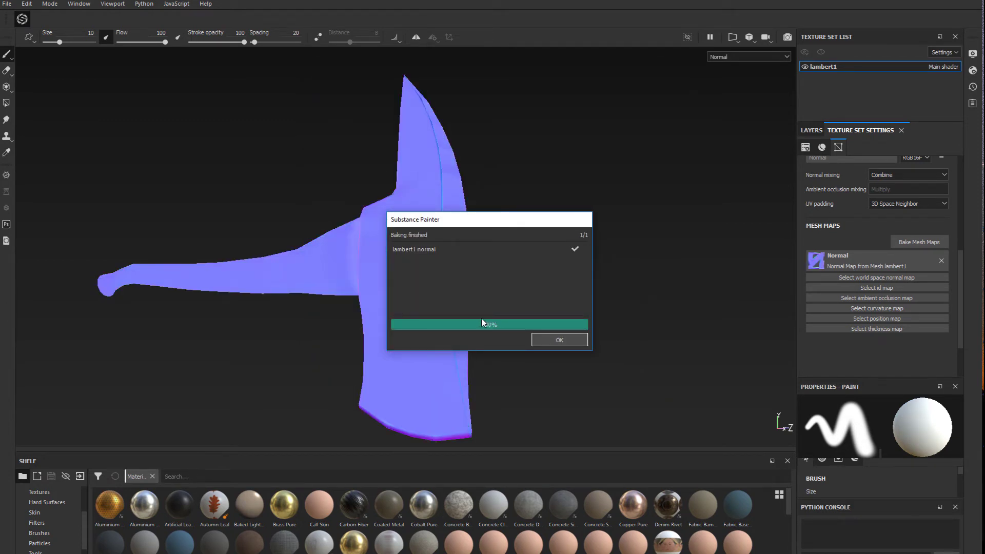
pyautogui.click(559, 340)
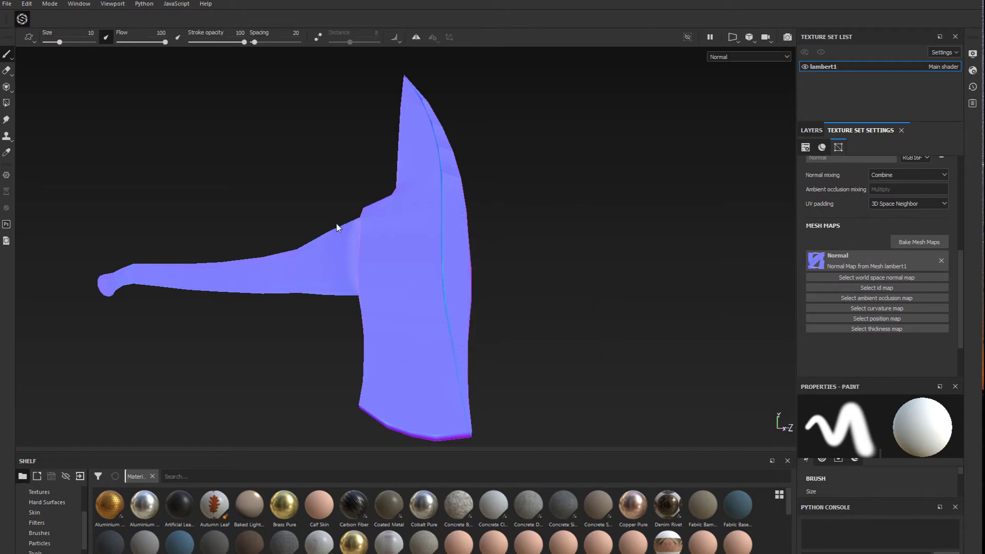
# Enable the world space normal, ID, ambient occlusion, curvature, position and thickness maps for baking alongside the normal map
pyautogui.keyDown('alt'); pyautogui.moveTo(337, 227); pyautogui.dragTo(319, 285); pyautogui.keyUp('alt')
pyautogui.scroll(3, 319, 286)
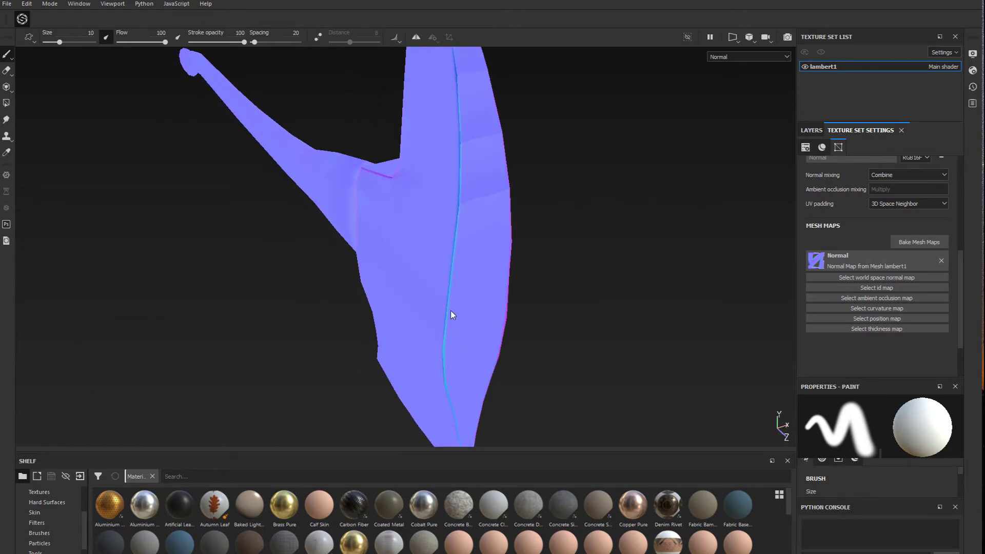
pyautogui.scroll(2, 434, 318)
pyautogui.scroll(-5, 394, 291)
pyautogui.keyDown('alt'); pyautogui.moveTo(266, 321); pyautogui.dragTo(442, 292); pyautogui.keyUp('alt')
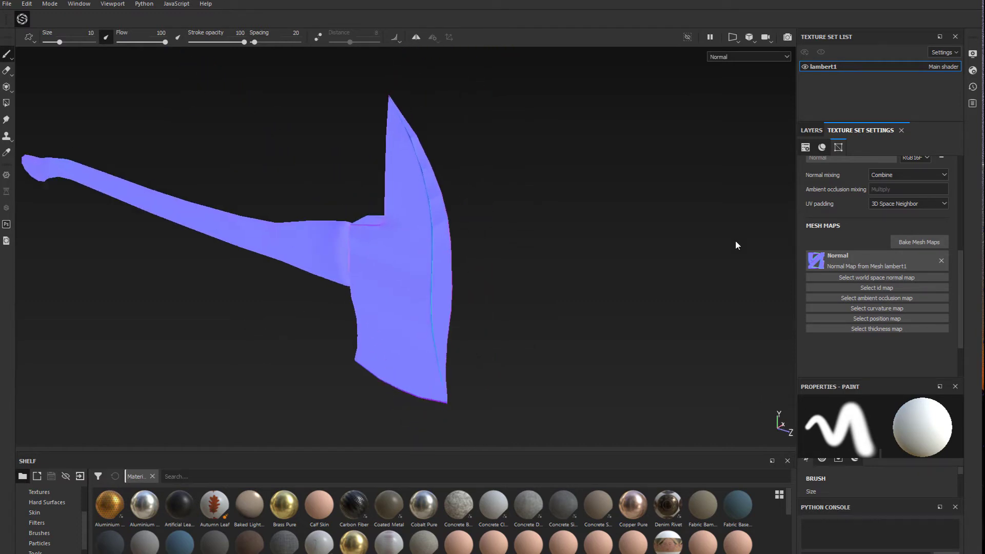
pyautogui.click(919, 242)
pyautogui.click(322, 220)
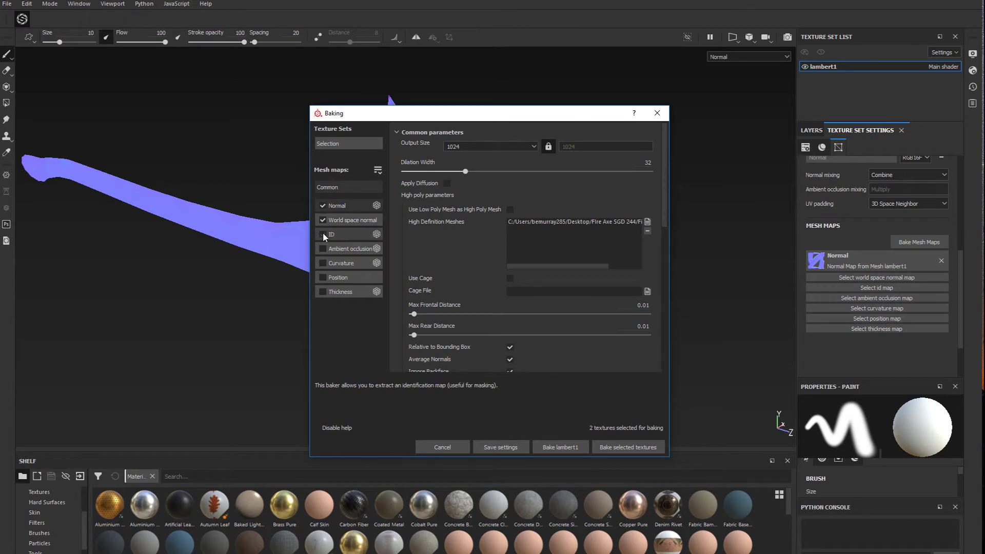
pyautogui.click(322, 234)
pyautogui.click(323, 248)
pyautogui.click(322, 263)
pyautogui.click(322, 277)
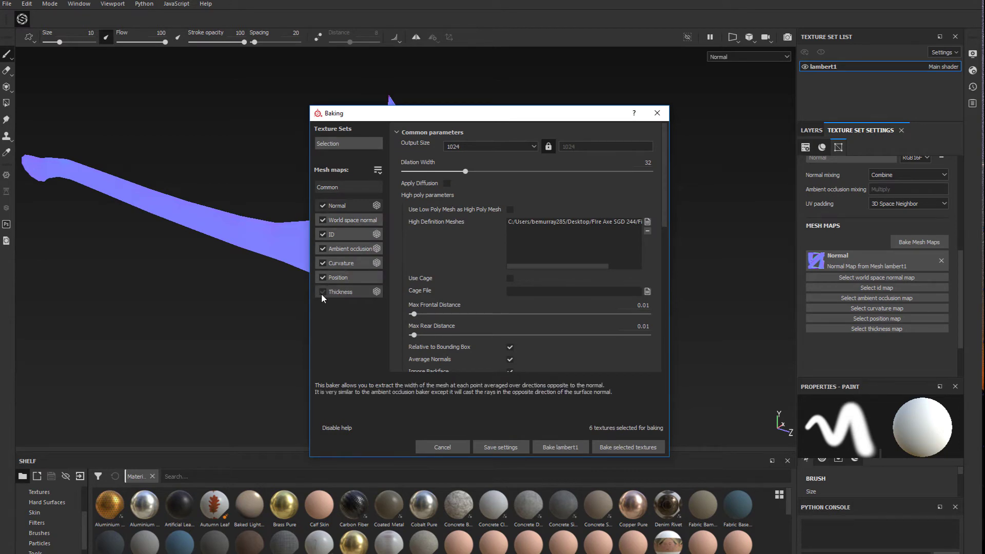
pyautogui.click(323, 292)
# Keep Material Color as the ID baker's color source and bake all the selected mesh maps
pyautogui.click(363, 234)
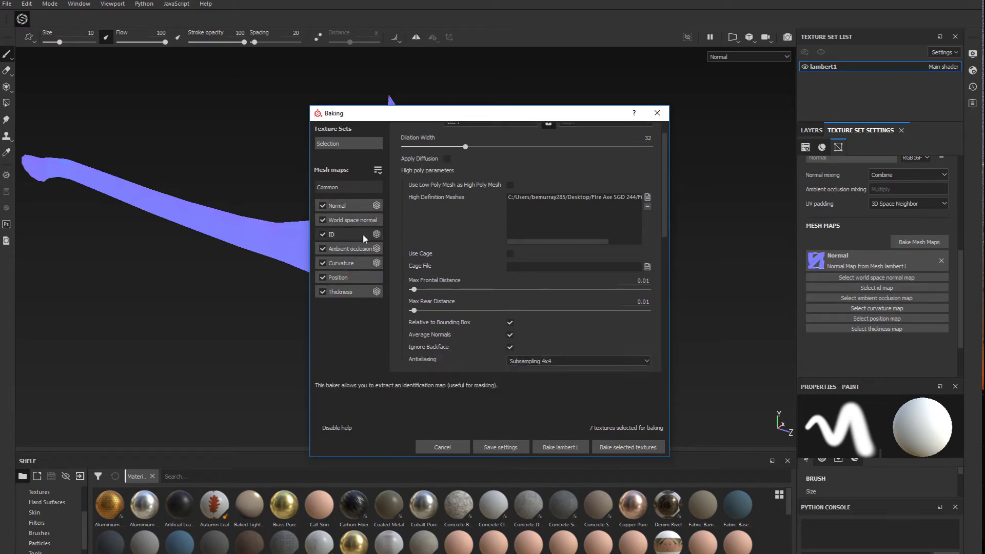
pyautogui.click(497, 151)
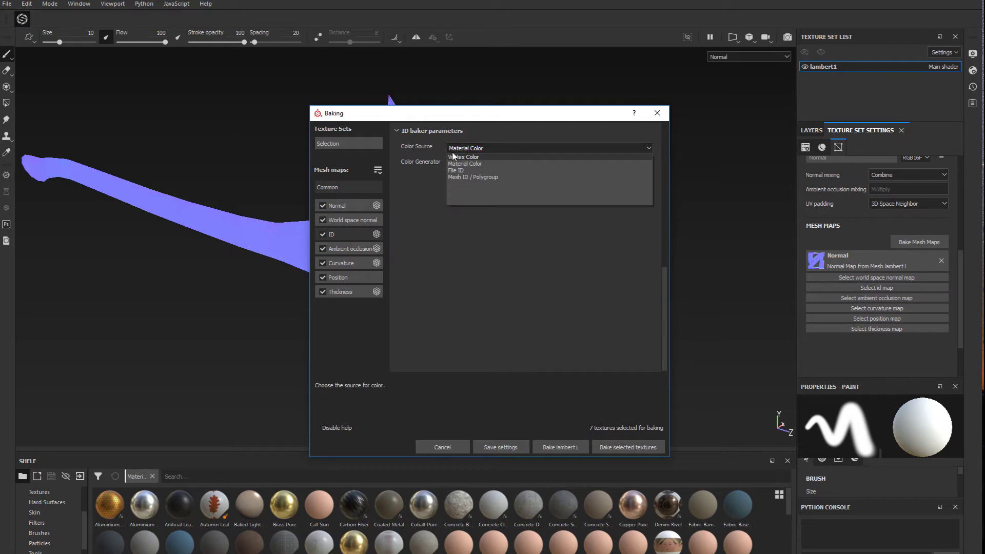
pyautogui.click(476, 164)
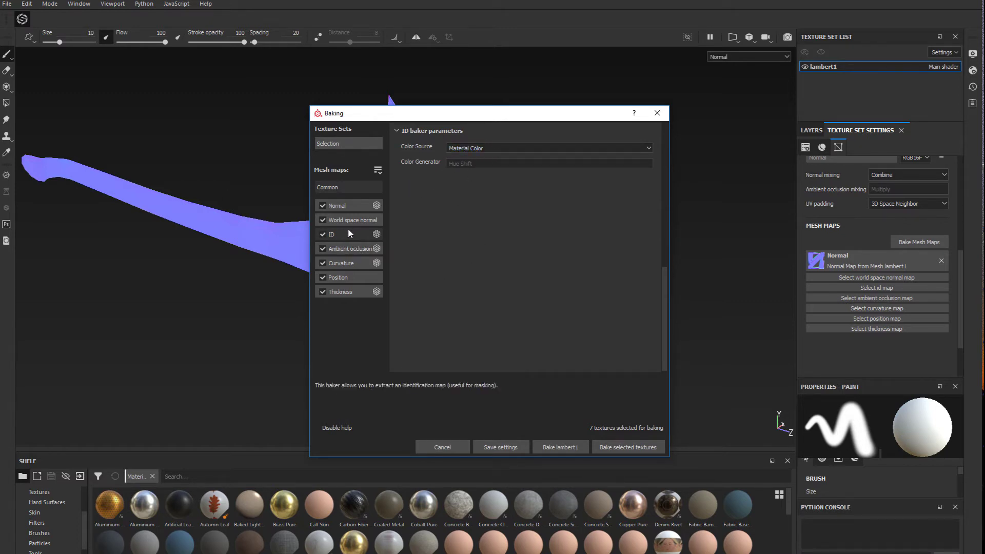
pyautogui.moveTo(538, 106); pyautogui.dragTo(656, 31)
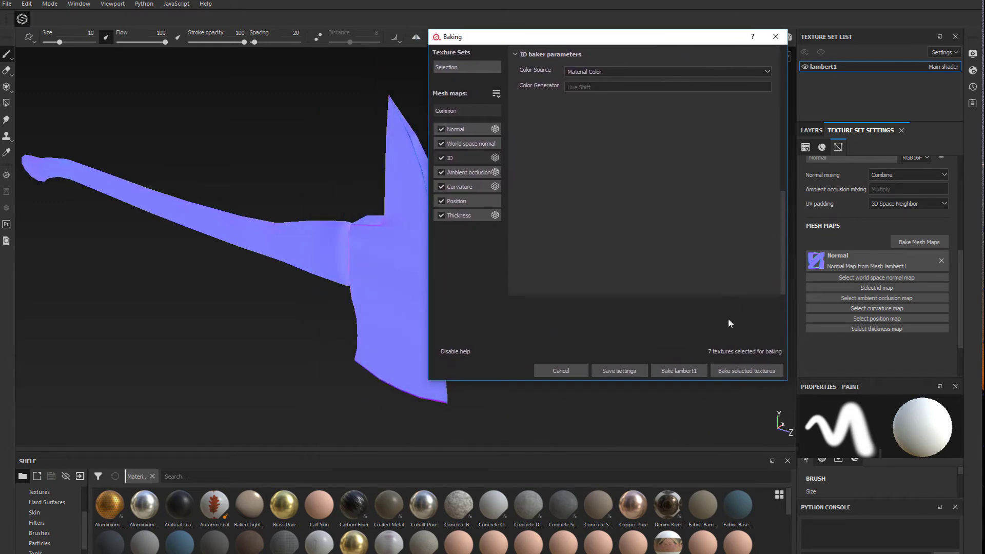
pyautogui.click(738, 373)
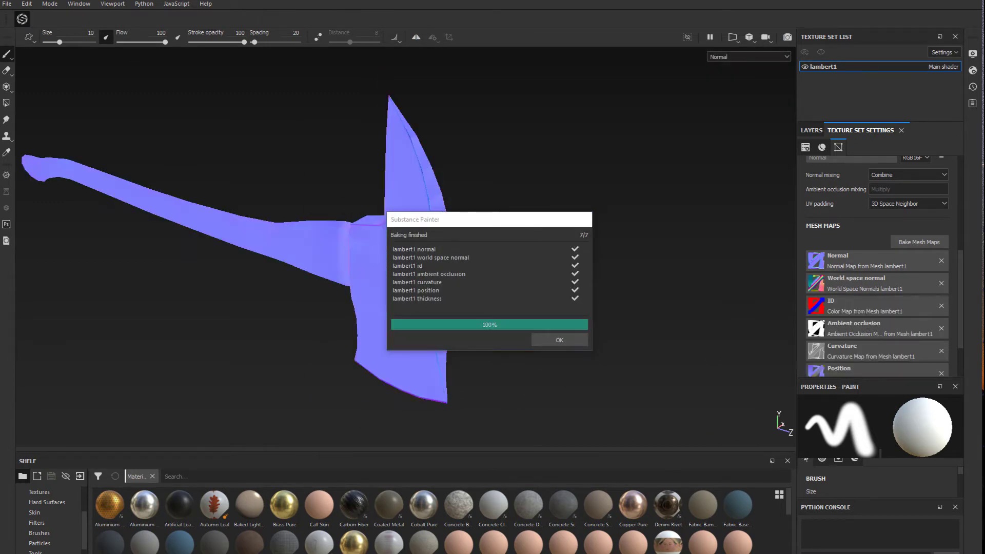
pyautogui.moveTo(546, 219); pyautogui.dragTo(614, 188)
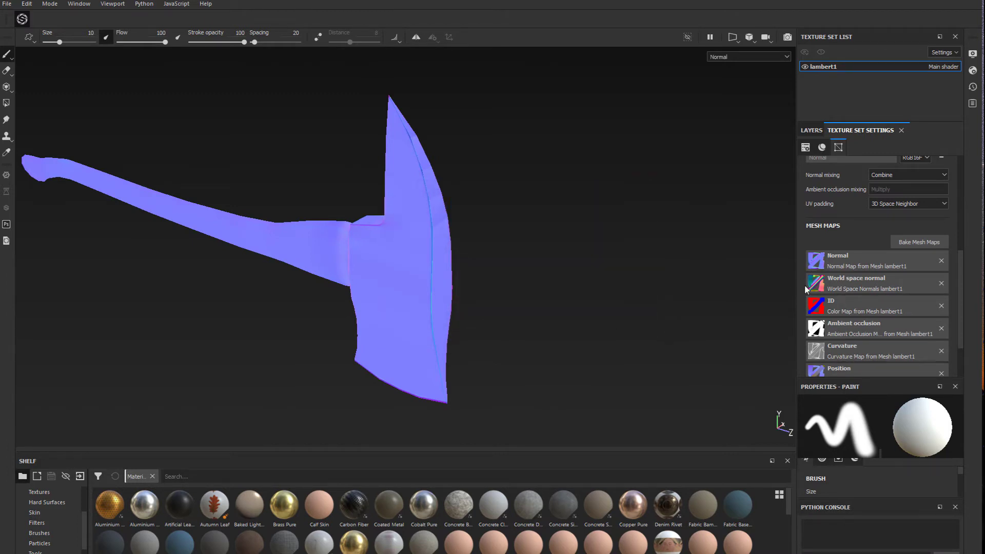
# Set the display view mode back to Material
pyautogui.scroll(-2, 848, 355)
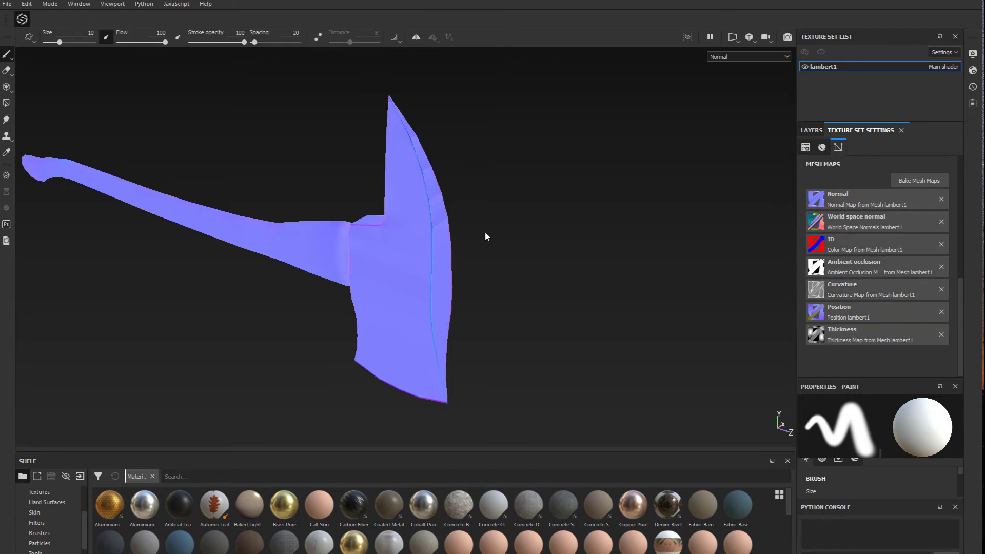
pyautogui.scroll(2, 563, 220)
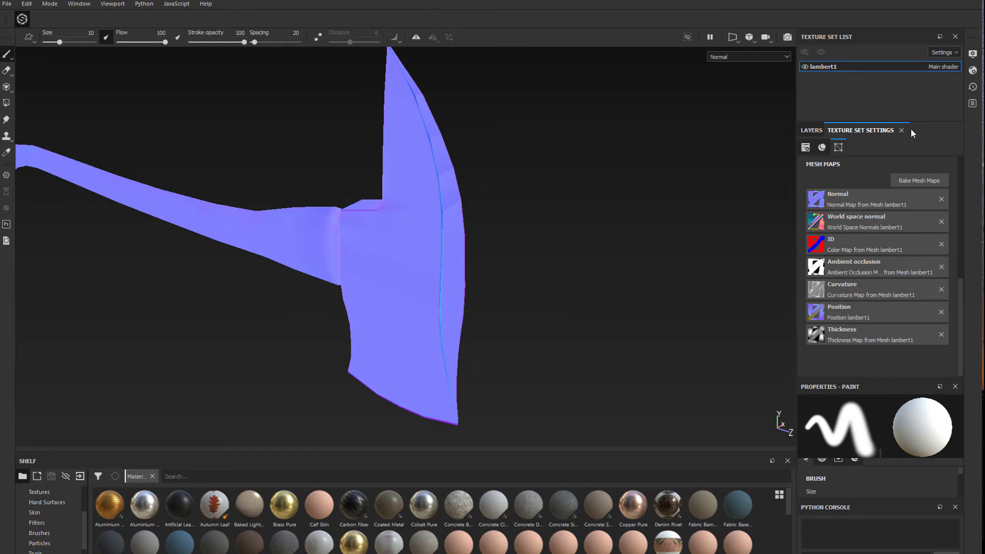
pyautogui.click(811, 131)
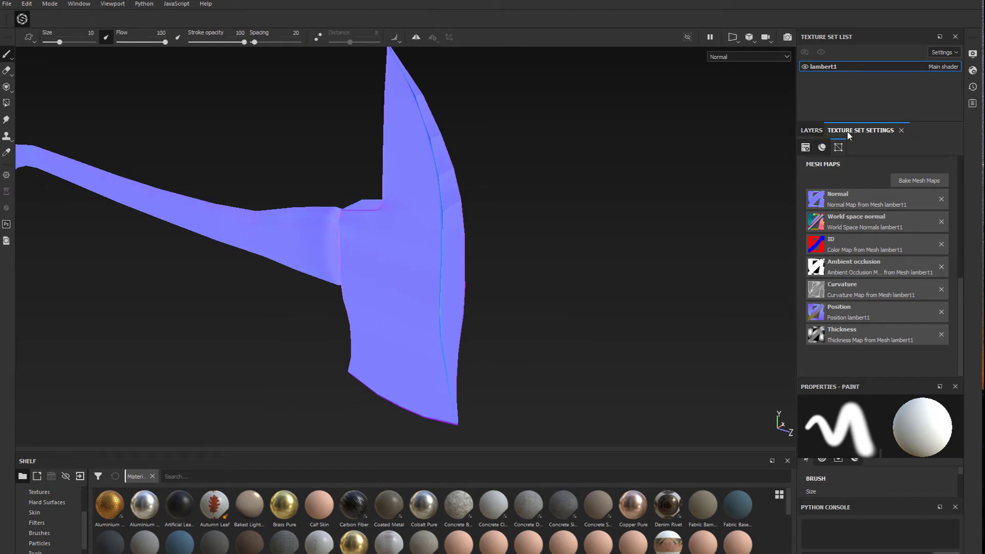
pyautogui.click(883, 131)
pyautogui.scroll(5, 860, 173)
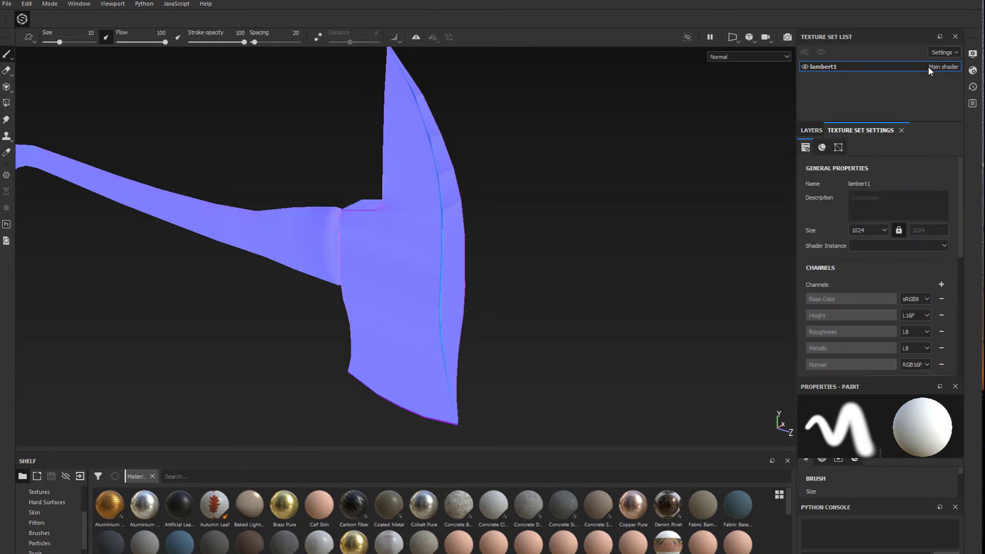
pyautogui.click(972, 54)
pyautogui.click(829, 71)
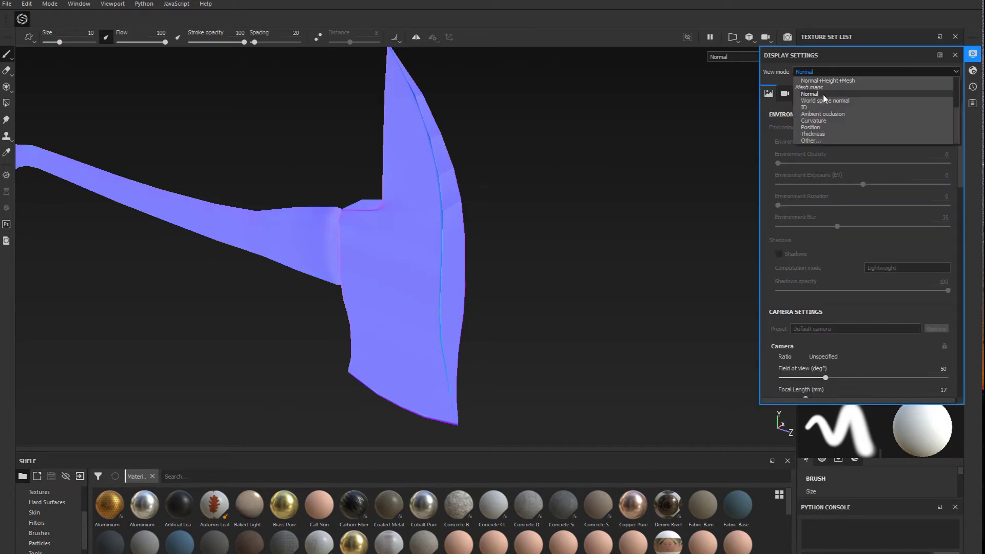
pyautogui.scroll(3, 820, 86)
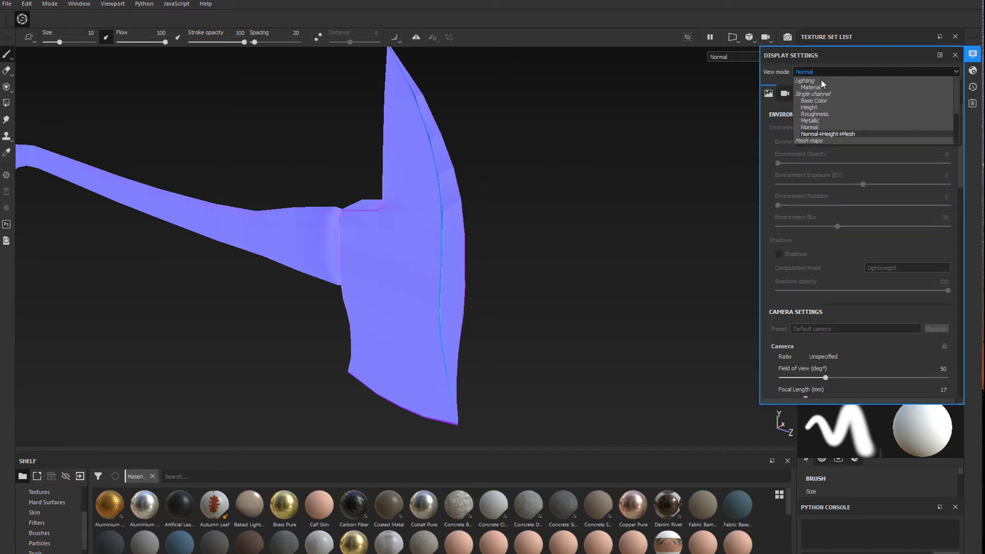
pyautogui.click(820, 88)
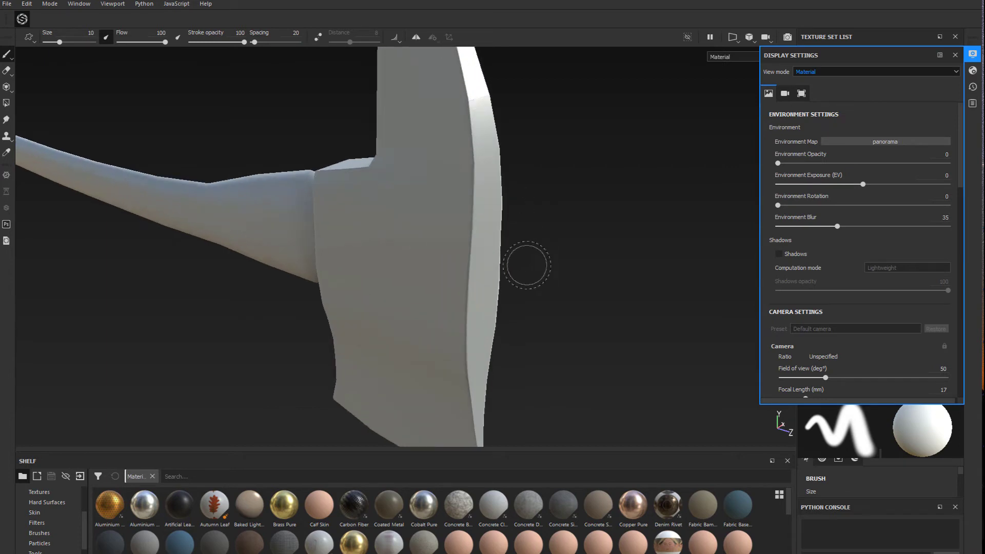
# Examine the shaded axe head and handle from the opposite side and close the display settings
pyautogui.keyDown('alt'); pyautogui.moveTo(526, 265); pyautogui.dragTo(337, 266); pyautogui.keyUp('alt')
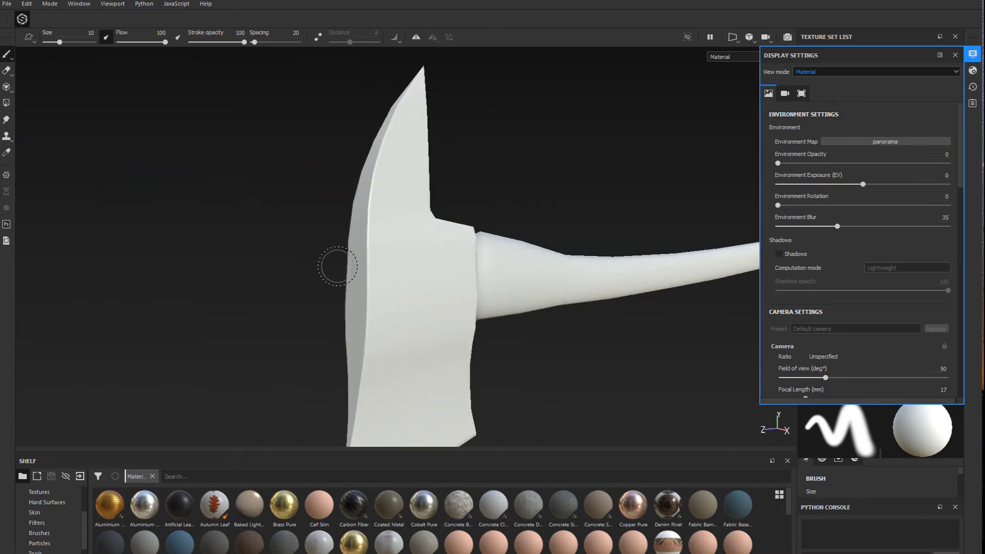
pyautogui.scroll(3, 352, 277)
pyautogui.scroll(-9, 359, 285)
pyautogui.scroll(4, 499, 363)
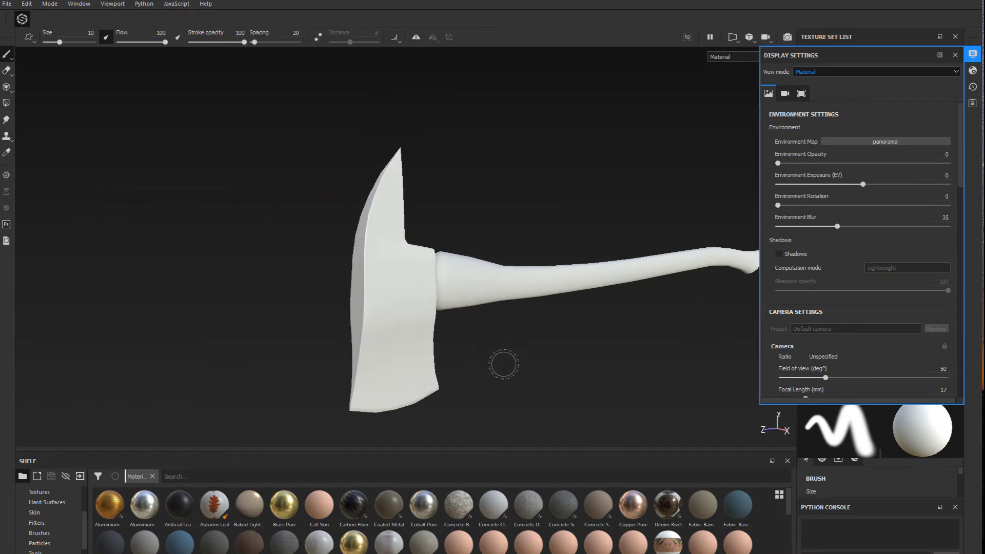
pyautogui.keyDown('alt'); pyautogui.moveTo(503, 359); pyautogui.dragTo(437, 313, button='middle'); pyautogui.keyUp('alt')
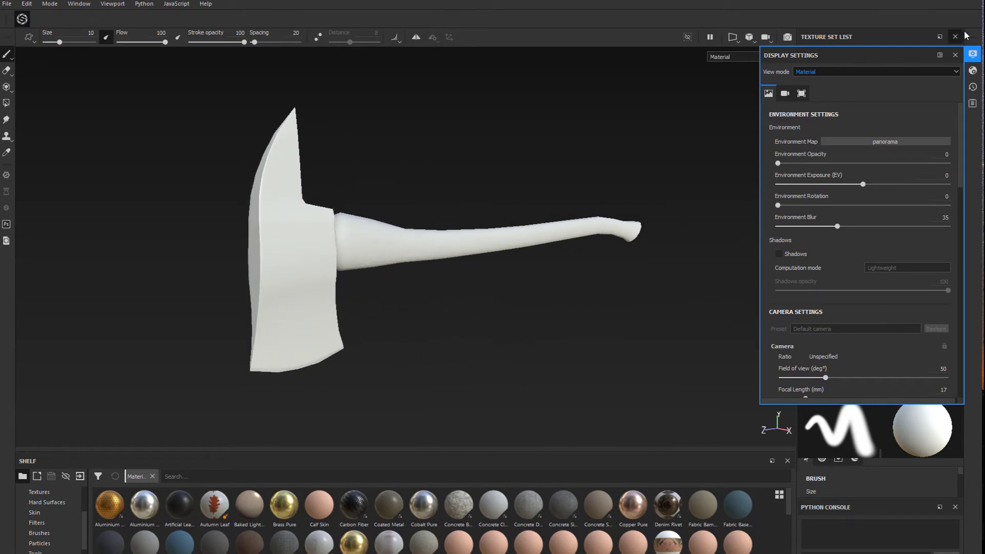
pyautogui.click(955, 55)
pyautogui.moveTo(523, 231)
pyautogui.keyDown('alt'); pyautogui.mouseDown()
pyautogui.moveTo(513, 147)
pyautogui.moveTo(495, 159)
pyautogui.moveTo(510, 222)
pyautogui.mouseUp(); pyautogui.keyUp('alt')
# Show the layer stack, enlarge the shelf and list its smart materials
pyautogui.click(810, 130)
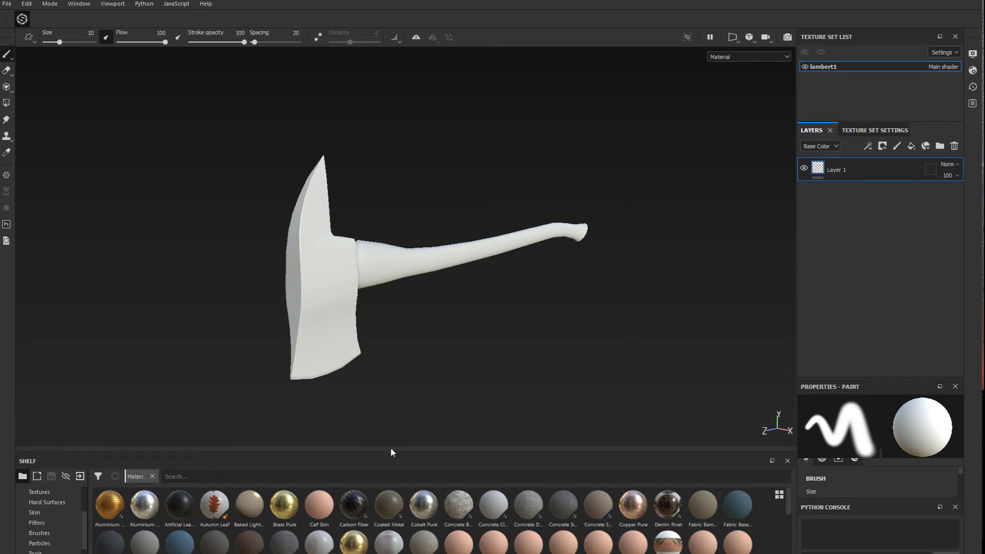
pyautogui.moveTo(394, 454); pyautogui.dragTo(407, 342)
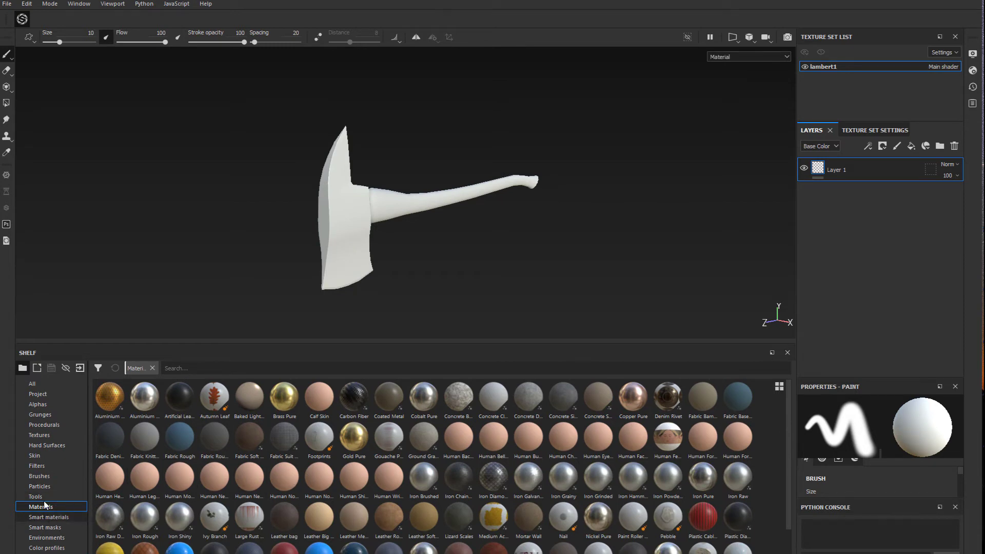
pyautogui.click(46, 517)
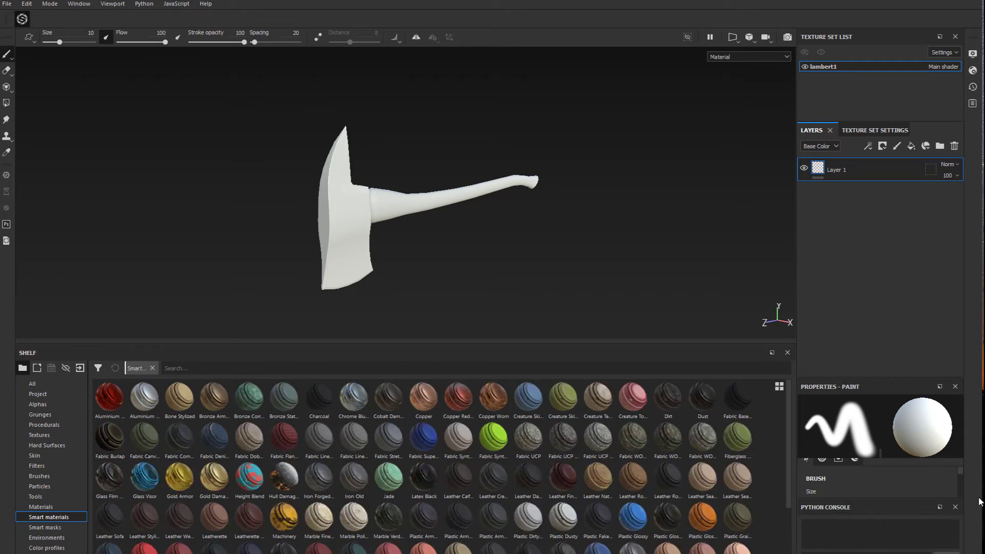
# Add the Steel Painted Chipped Dirty smart material to the layer stack below Layer 1
pyautogui.scroll(-3, 353, 468)
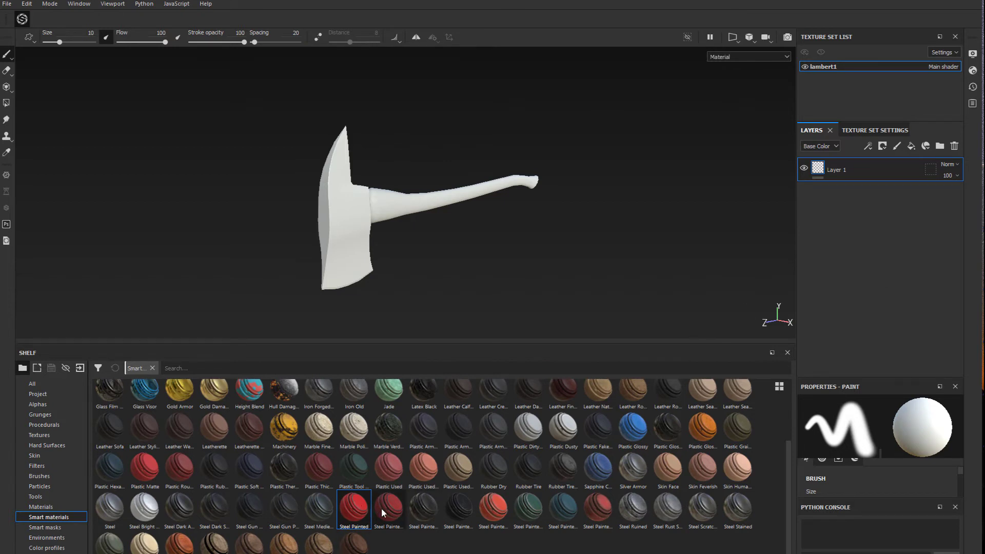
pyautogui.click(394, 506)
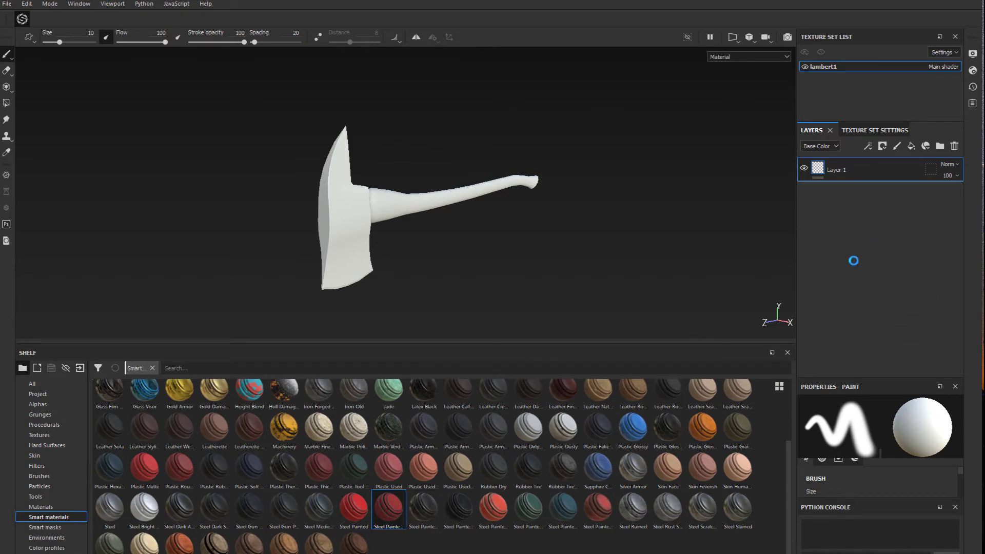
pyautogui.moveTo(853, 261); pyautogui.dragTo(860, 267)
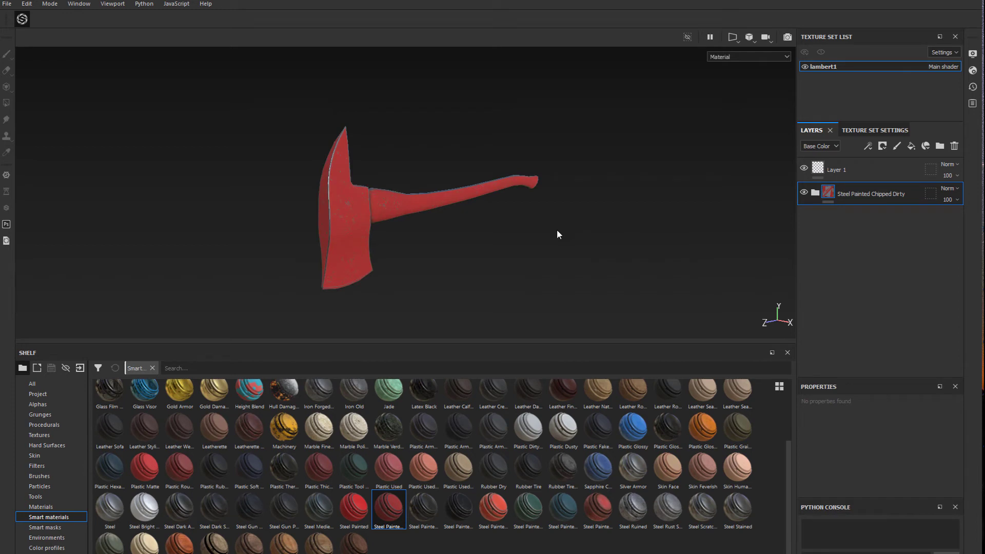
# Replace the Steel Painted Chipped Dirty layer group with the Steel Painted smart material below Layer 1
pyautogui.scroll(5, 346, 211)
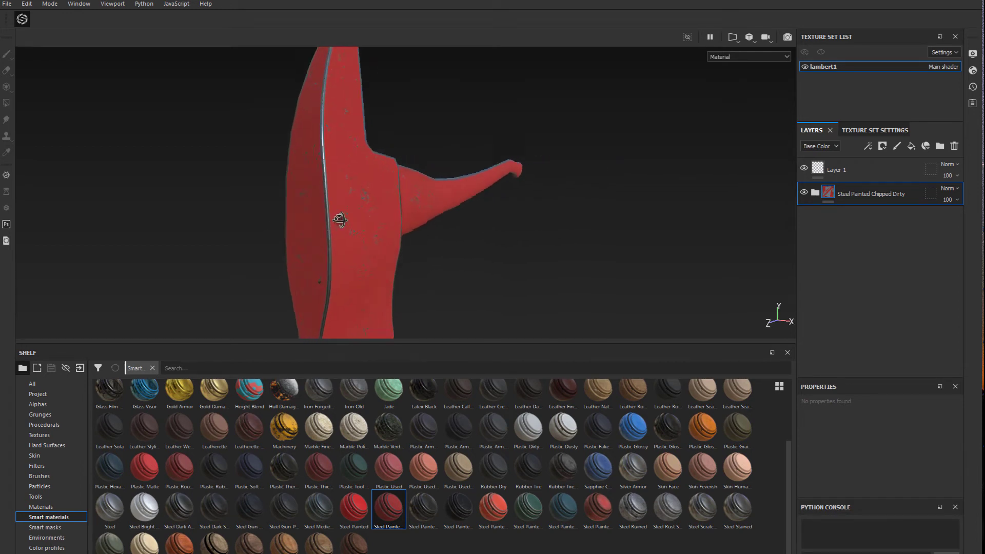
pyautogui.keyDown('alt'); pyautogui.moveTo(340, 219); pyautogui.dragTo(415, 183); pyautogui.keyUp('alt')
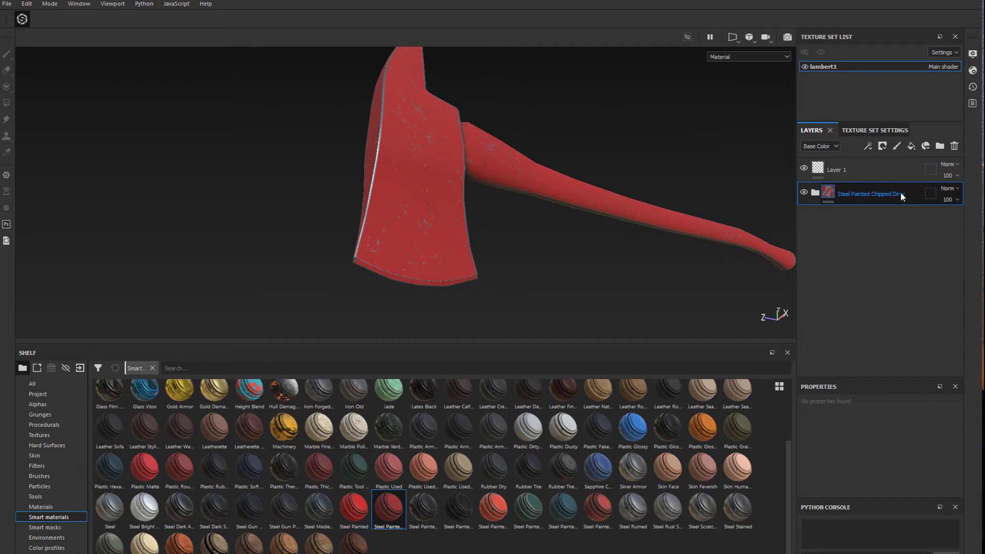
pyautogui.press('Delete')
pyautogui.moveTo(342, 508)
pyautogui.mouseDown()
pyautogui.moveTo(914, 267)
pyautogui.moveTo(897, 251)
pyautogui.mouseUp()
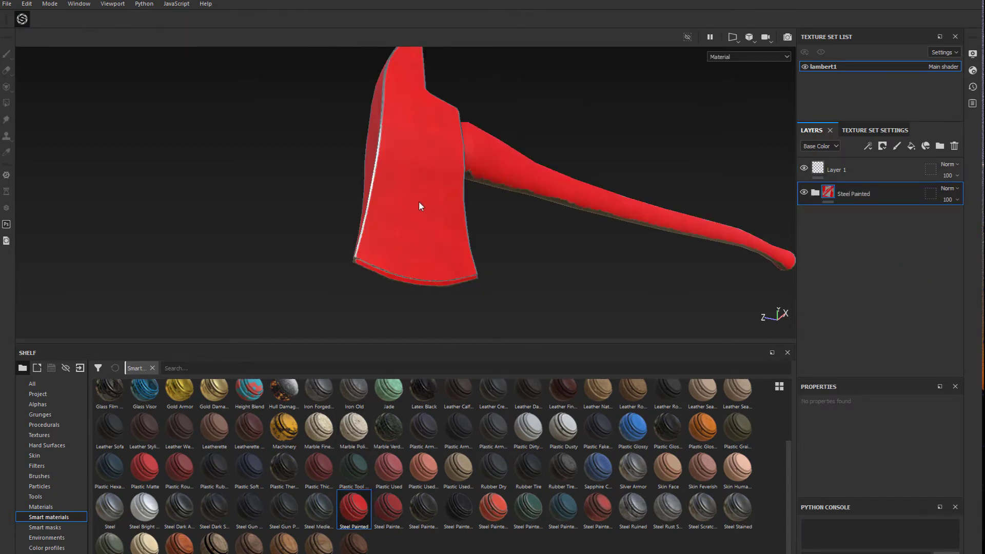
# Delete the Steel Painted group, try the Steel Painted Clearcoat smart material instead and inspect the axe from the side
pyautogui.click(851, 169)
pyautogui.click(858, 194)
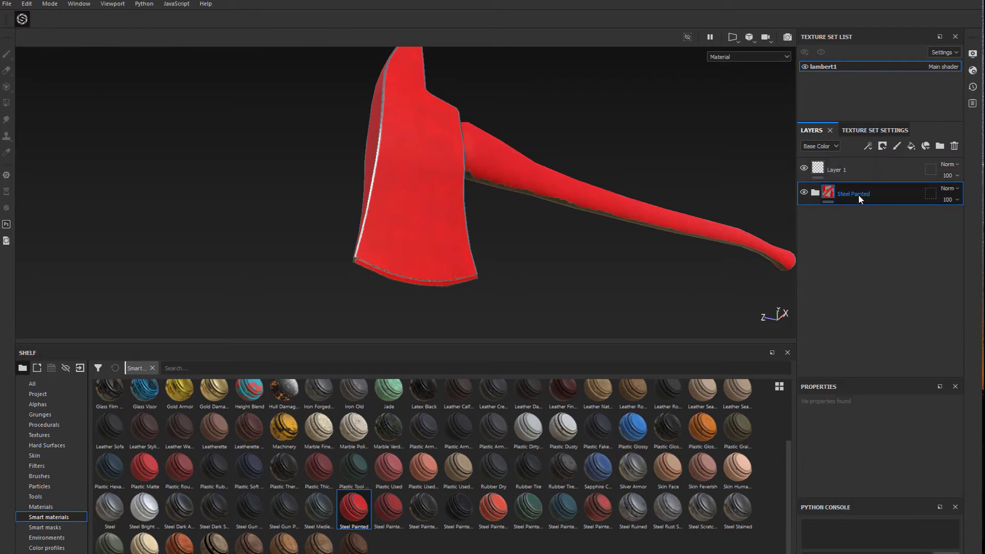
pyautogui.press('Delete')
pyautogui.moveTo(416, 507)
pyautogui.mouseDown()
pyautogui.moveTo(613, 470)
pyautogui.moveTo(900, 251)
pyautogui.mouseUp()
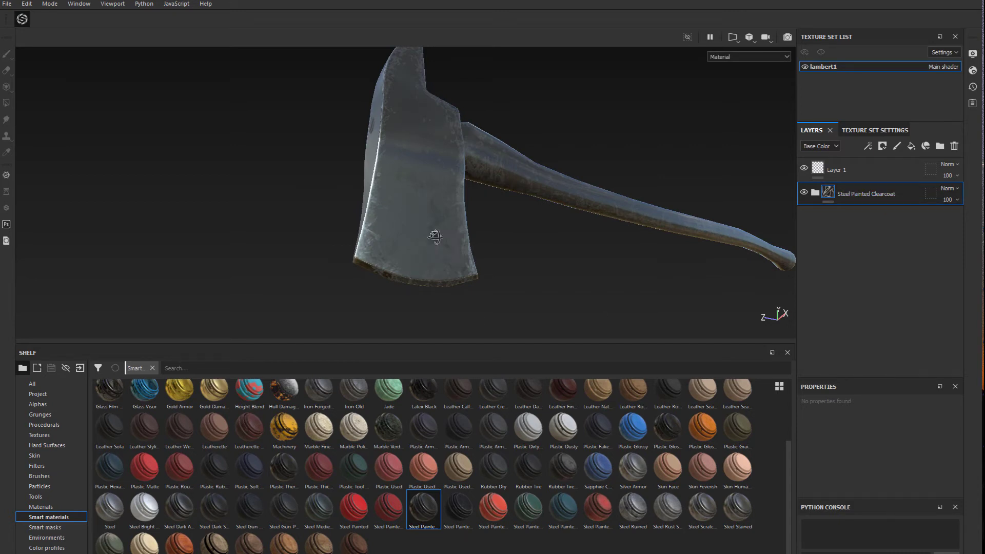
pyautogui.keyDown('alt'); pyautogui.moveTo(435, 236); pyautogui.dragTo(334, 236); pyautogui.keyUp('alt')
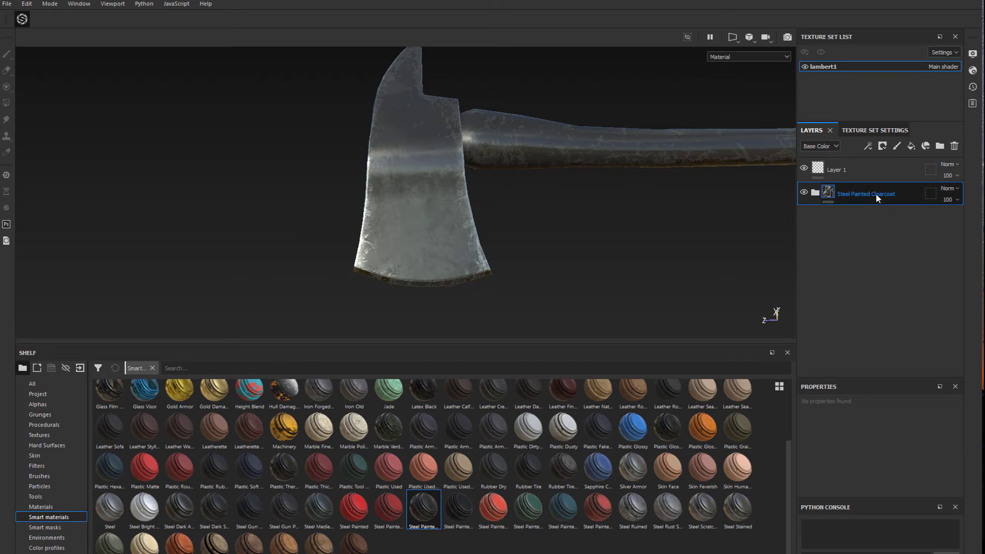
# Replace the Steel Painted Clearcoat group with the Steel Painted Rough Damaged smart material and inspect it on the axe
pyautogui.press('Delete')
pyautogui.click(455, 517)
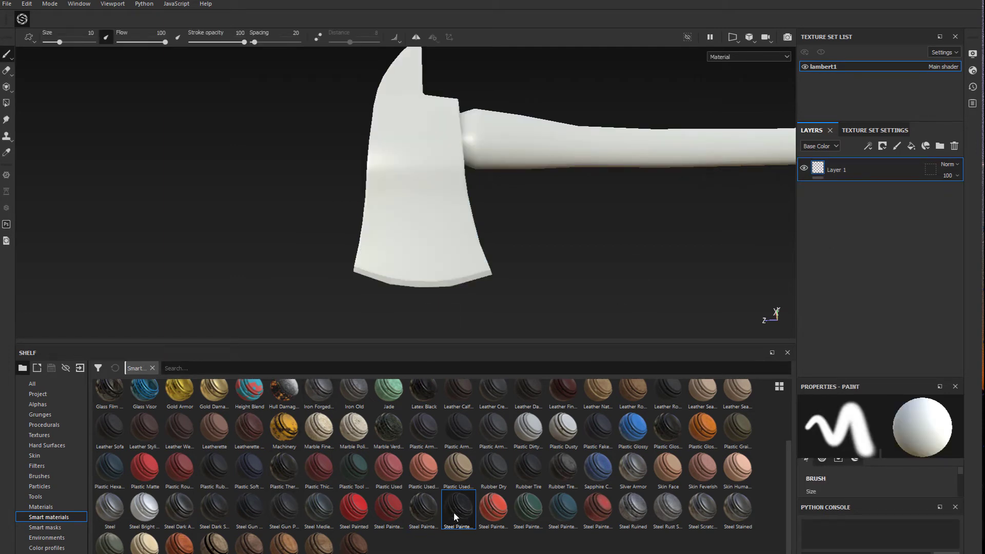
pyautogui.moveTo(455, 517)
pyautogui.mouseDown()
pyautogui.moveTo(820, 280)
pyautogui.moveTo(830, 248)
pyautogui.mouseUp()
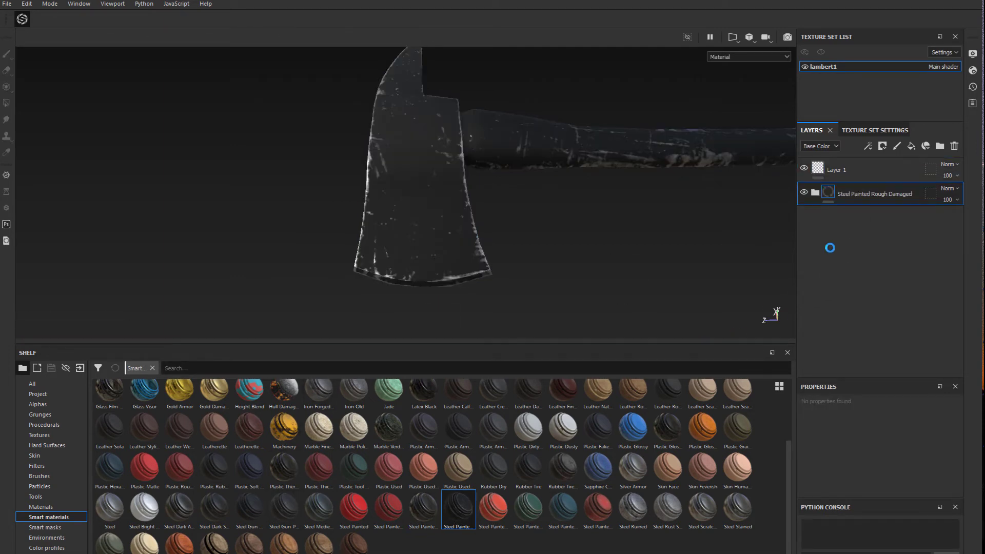
pyautogui.keyDown('alt'); pyautogui.moveTo(629, 230); pyautogui.dragTo(564, 218); pyautogui.keyUp('alt')
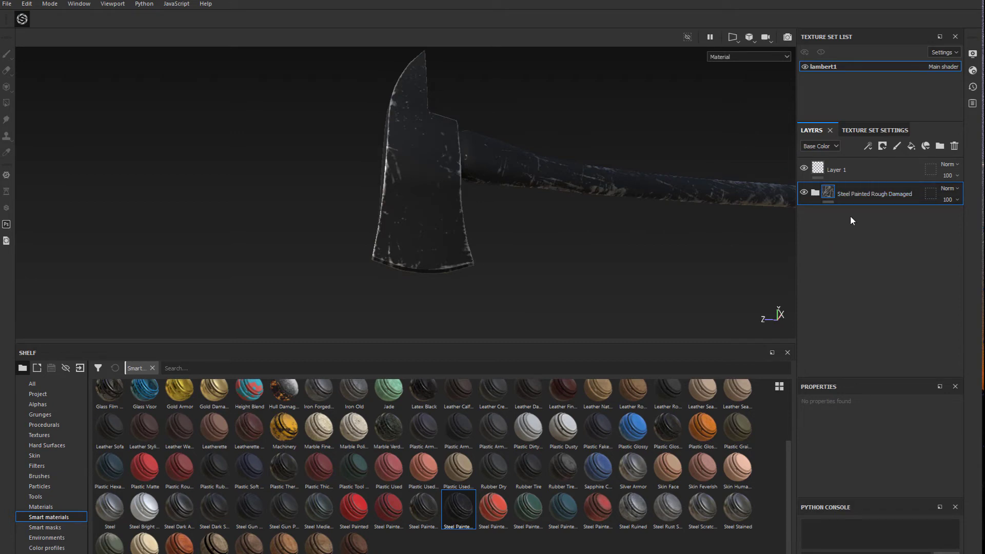
# Swap the Steel Painted Rough Damaged group for the Steel Painted Scraped Dirty smart material and inspect the axe
pyautogui.press('Delete')
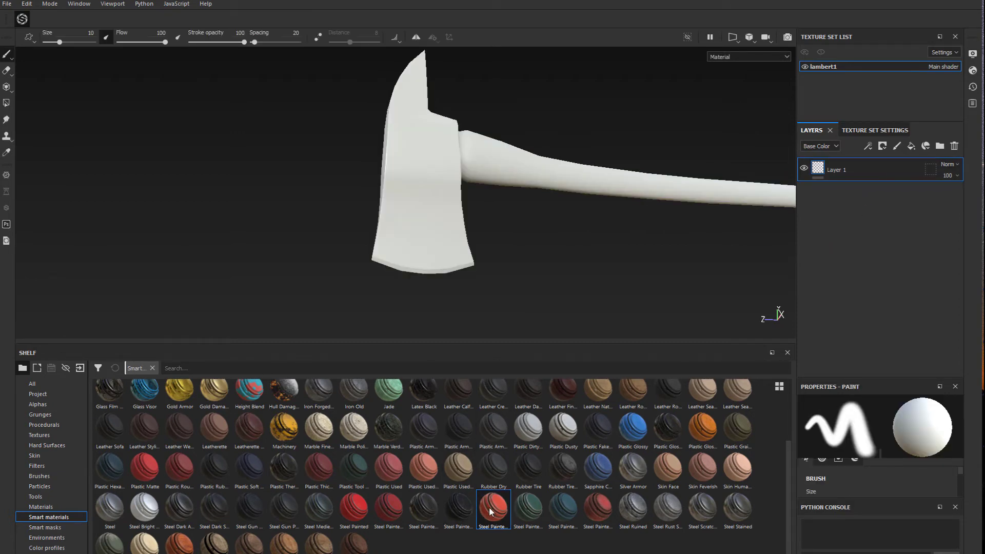
pyautogui.moveTo(491, 512); pyautogui.dragTo(896, 251)
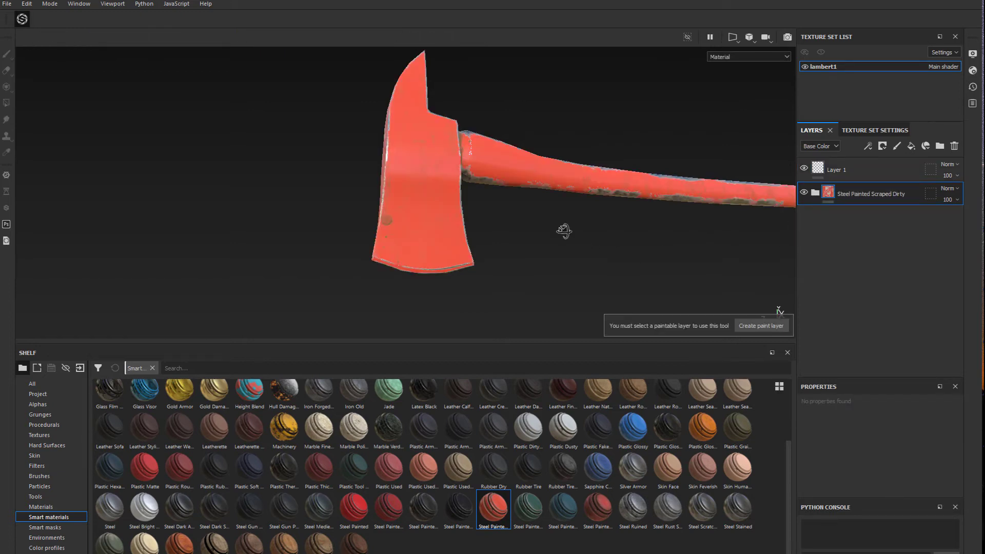
pyautogui.moveTo(564, 231)
pyautogui.keyDown('alt'); pyautogui.mouseDown()
pyautogui.moveTo(631, 235)
pyautogui.moveTo(536, 196)
pyautogui.mouseUp(); pyautogui.keyUp('alt')
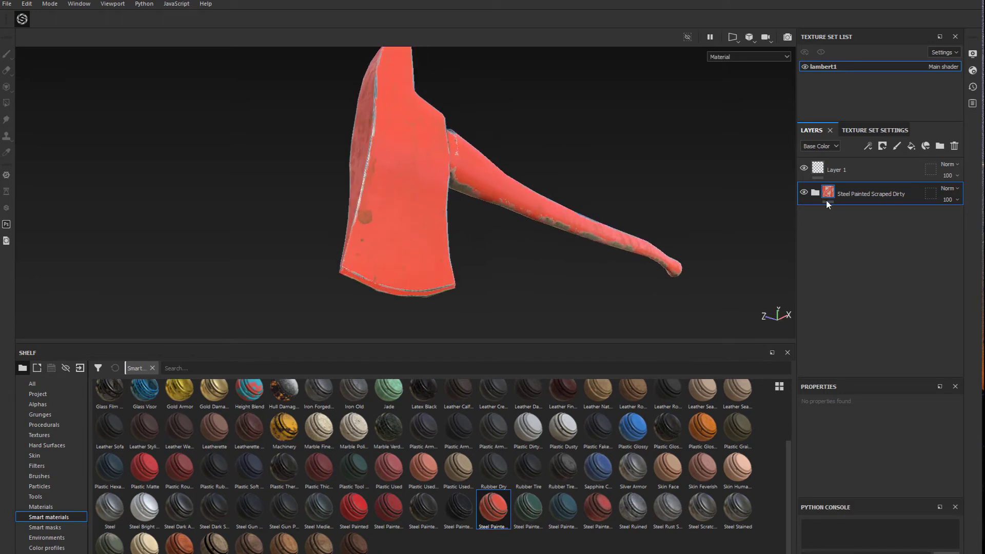
# Remove the Steel Painted Scraped Dirty group and try Steel Painted Scraped Green, followed by Steel Painted Stained in its place
pyautogui.press('Delete')
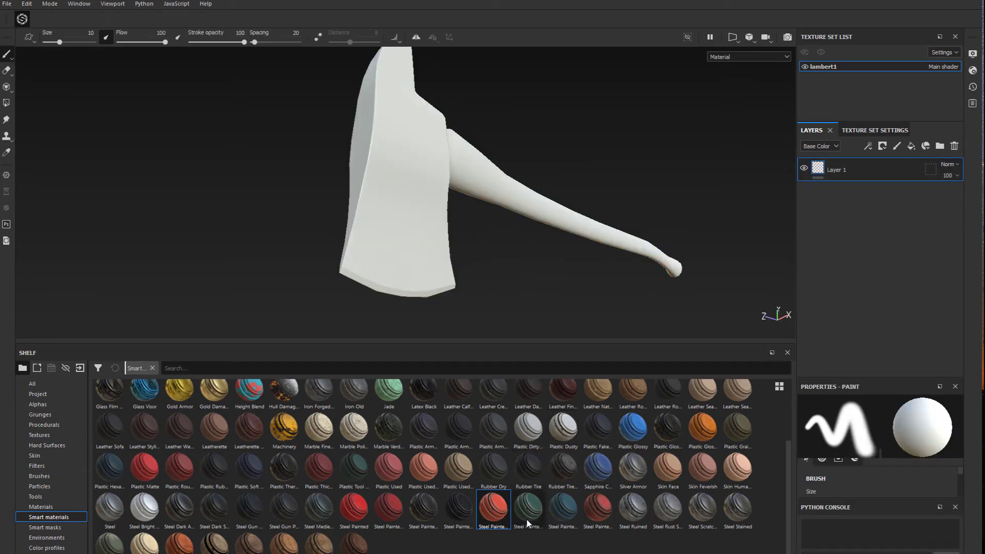
pyautogui.moveTo(528, 523)
pyautogui.mouseDown()
pyautogui.moveTo(821, 267)
pyautogui.moveTo(883, 235)
pyautogui.mouseUp()
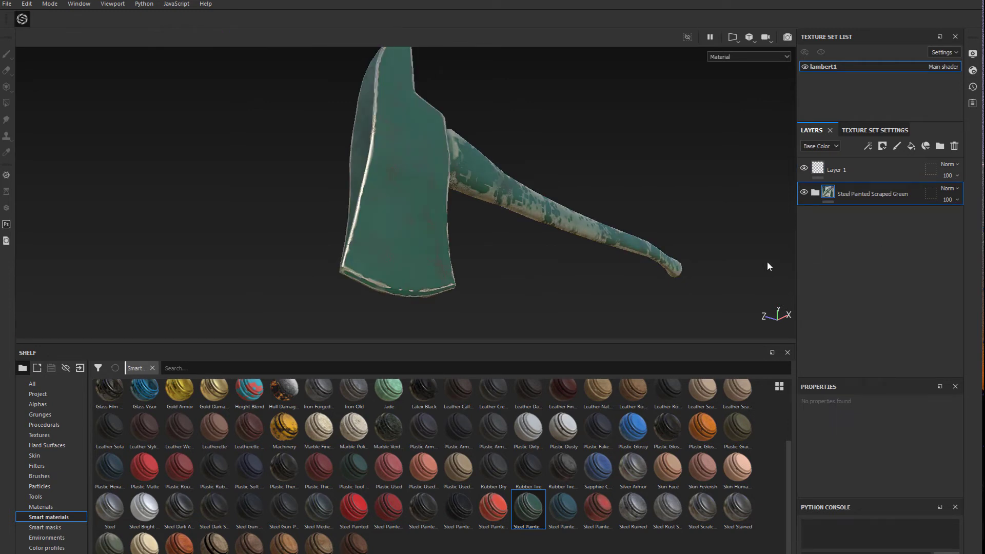
pyautogui.press('Delete')
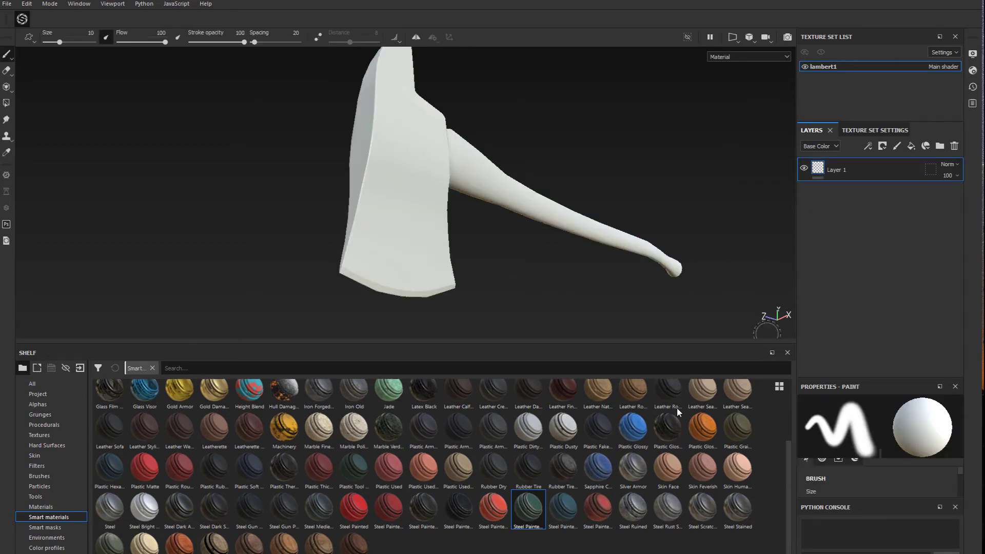
pyautogui.moveTo(563, 509)
pyautogui.mouseDown()
pyautogui.moveTo(893, 285)
pyautogui.moveTo(861, 251)
pyautogui.mouseUp()
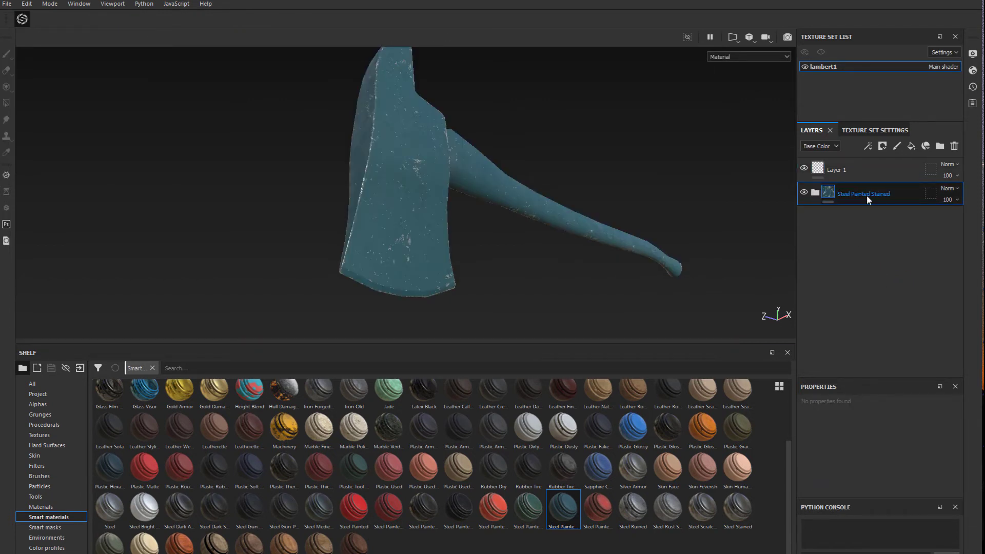
# Replace the Steel Painted Stained group with the Steel Painted Worn smart material and inspect the axe head
pyautogui.press('Delete')
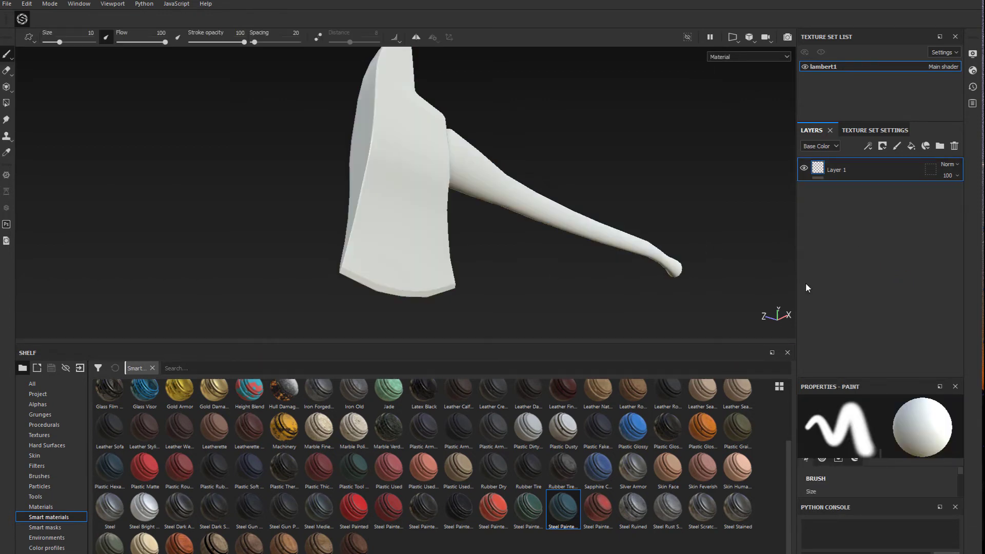
pyautogui.moveTo(584, 521)
pyautogui.mouseDown()
pyautogui.moveTo(705, 453)
pyautogui.moveTo(864, 319)
pyautogui.moveTo(849, 300)
pyautogui.mouseUp()
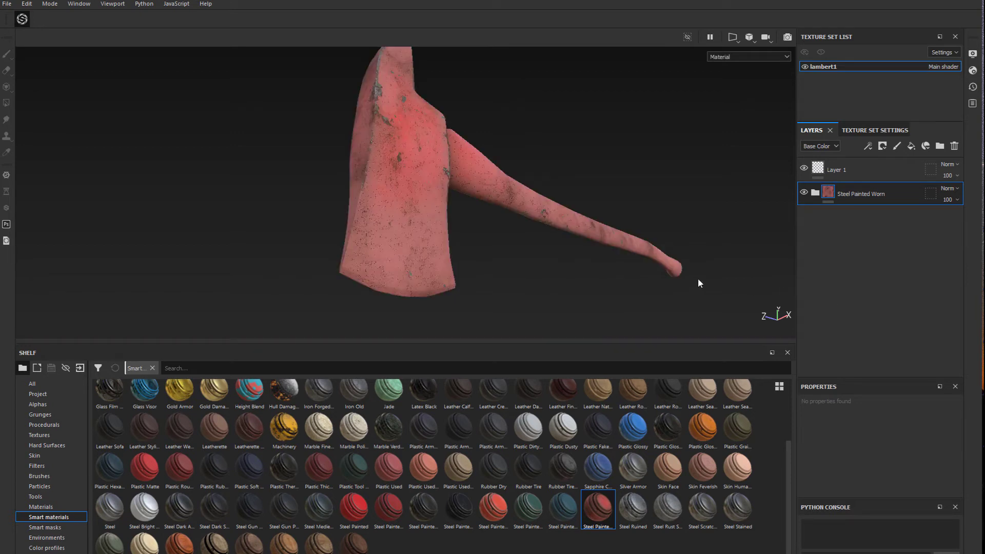
pyautogui.keyDown('alt'); pyautogui.moveTo(354, 240); pyautogui.dragTo(362, 194); pyautogui.keyUp('alt')
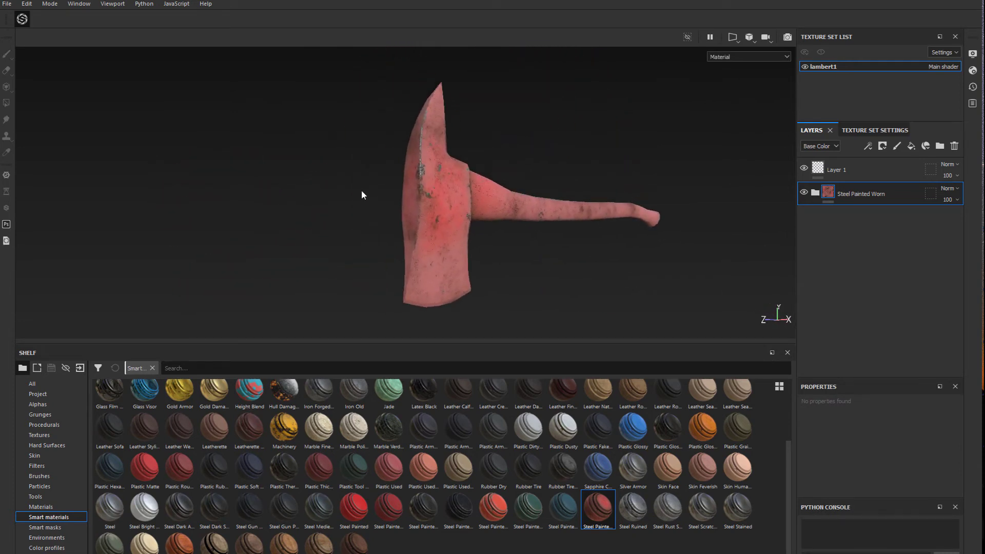
# Replace the Steel Painted Worn group with the Steel Painted Clearcoat smart material below Layer 1 and inspect the axe
pyautogui.keyDown('alt'); pyautogui.moveTo(363, 194); pyautogui.dragTo(380, 310, button='right'); pyautogui.keyUp('alt')
pyautogui.keyDown('alt'); pyautogui.moveTo(363, 281); pyautogui.dragTo(710, 262); pyautogui.keyUp('alt')
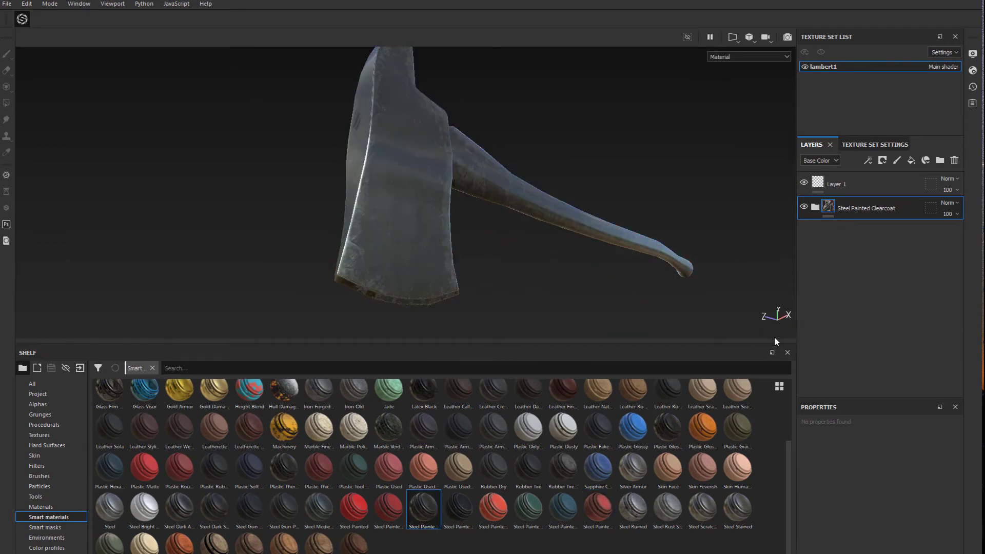
pyautogui.keyDown('alt'); pyautogui.moveTo(650, 177); pyautogui.dragTo(616, 180); pyautogui.keyUp('alt')
pyautogui.keyDown('alt'); pyautogui.moveTo(616, 180); pyautogui.dragTo(617, 192, button='middle'); pyautogui.keyUp('alt')
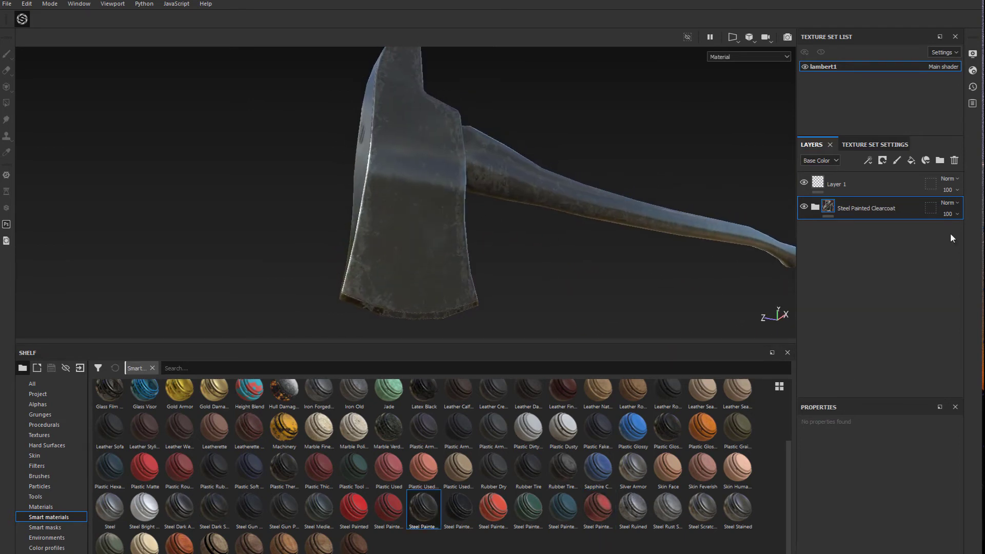
# Expand the Steel Painted Clearcoat group, select the mask of its Coating folder and look through the mask's paint properties
pyautogui.click(815, 210)
pyautogui.click(841, 298)
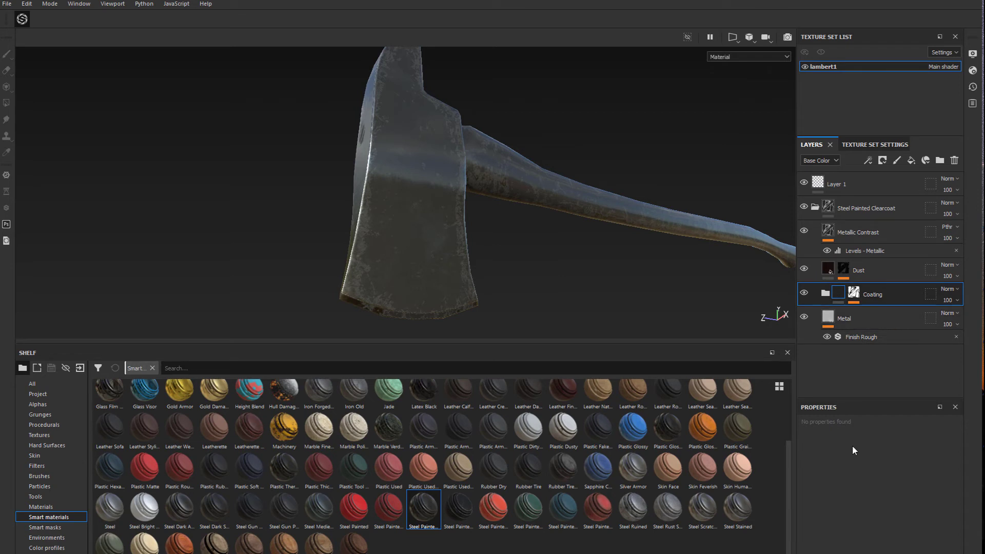
pyautogui.click(854, 293)
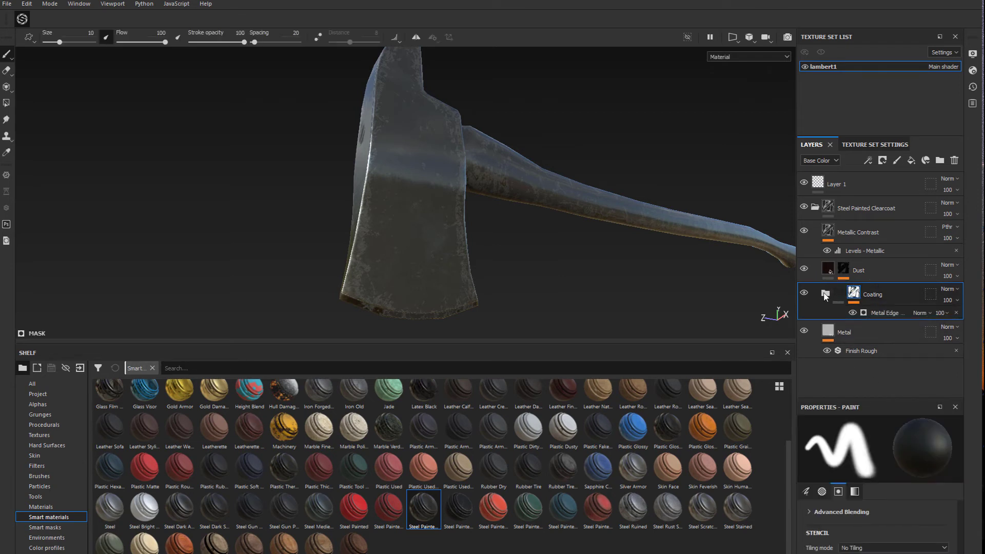
pyautogui.scroll(3, 855, 521)
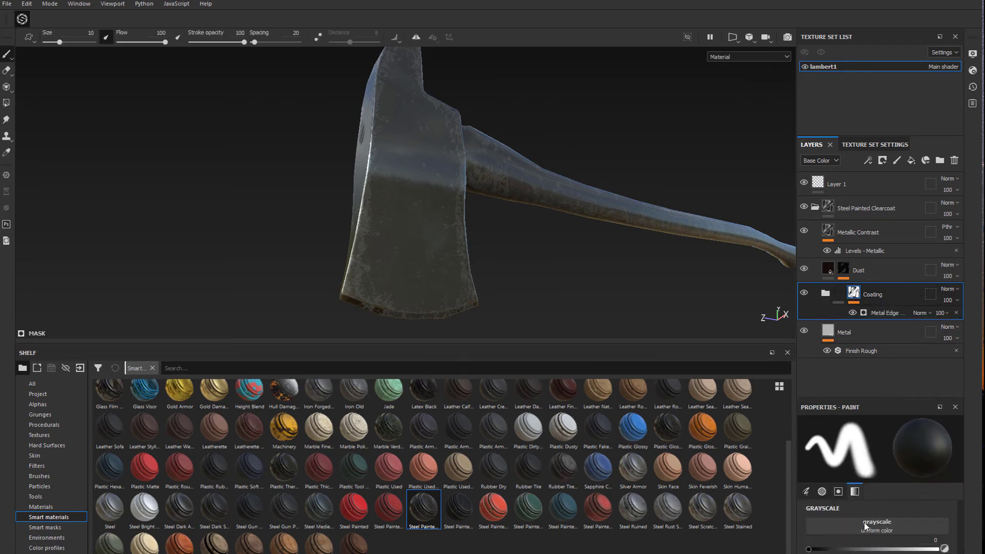
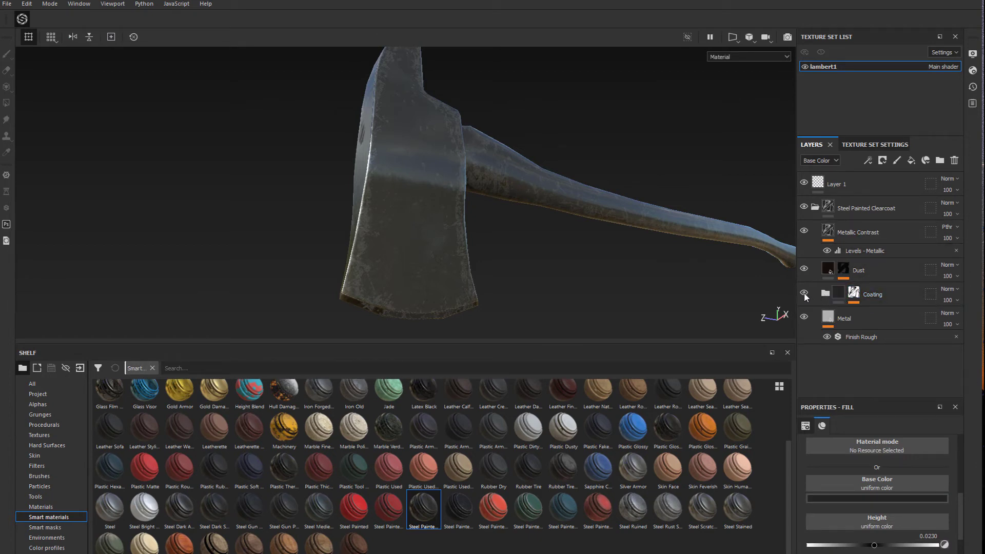
# Compare the axe with and without the Coating folder, and set its Underpaint layer's base color to dark red (0.217, 0.002, 0.002)
pyautogui.click(805, 294)
pyautogui.click(804, 295)
pyautogui.click(805, 294)
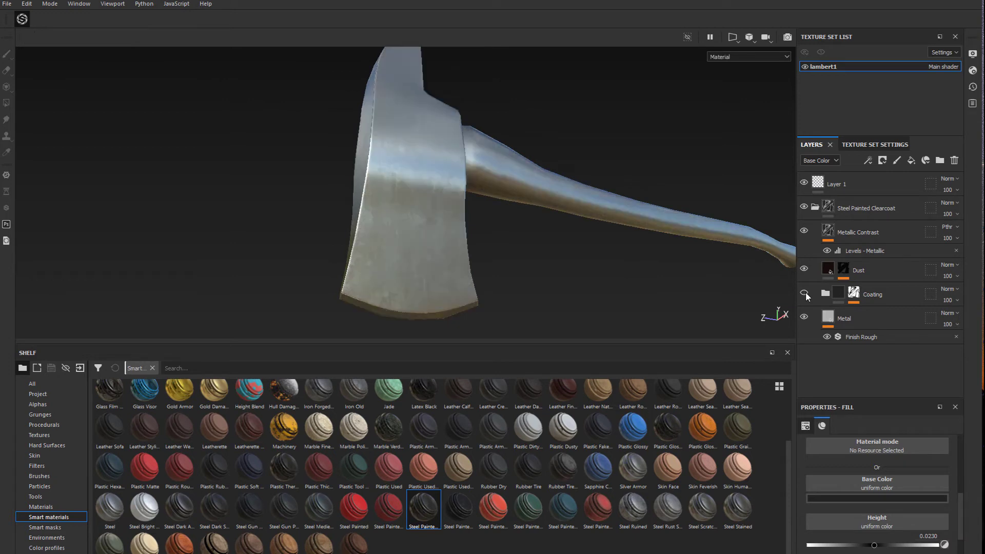
pyautogui.click(805, 295)
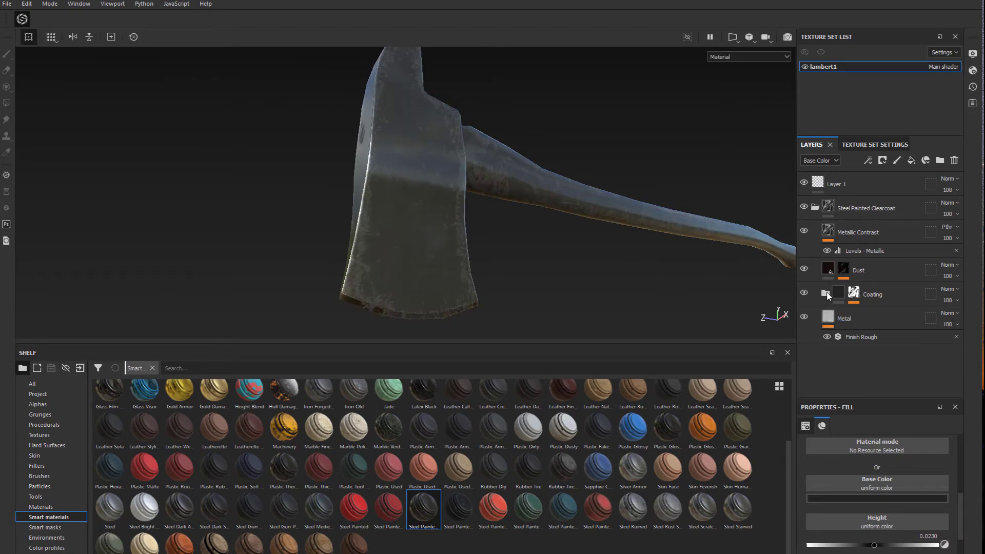
pyautogui.click(826, 294)
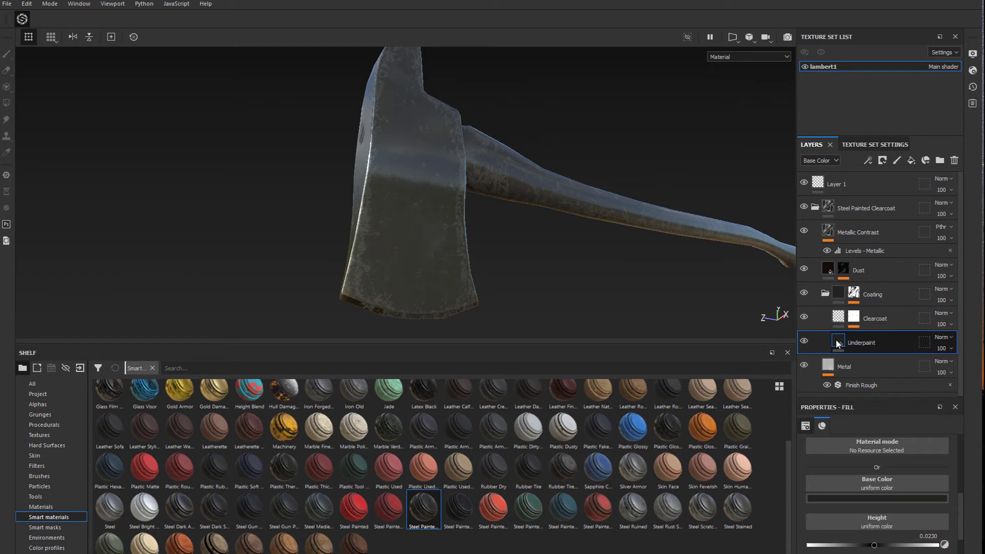
pyautogui.click(878, 498)
pyautogui.moveTo(888, 436); pyautogui.dragTo(910, 433)
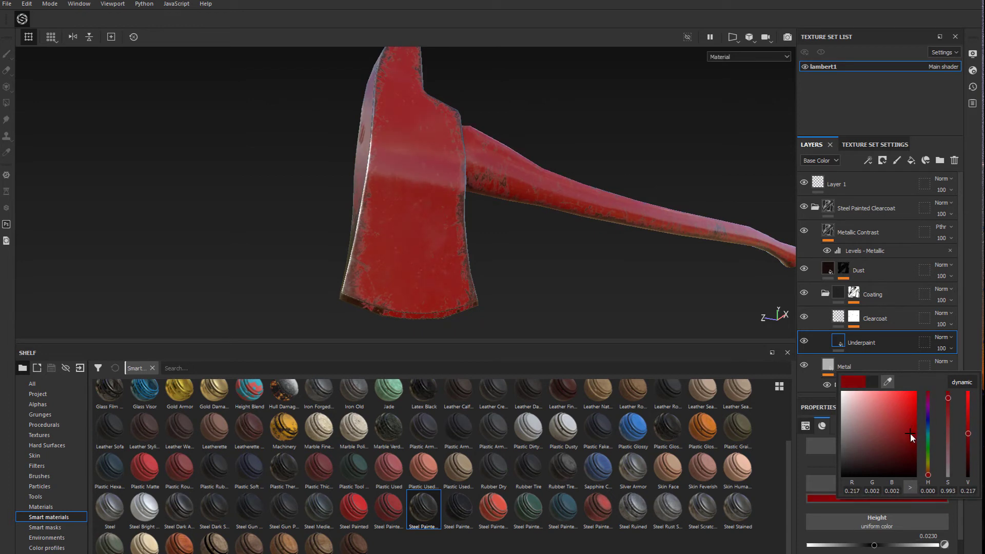
pyautogui.keyDown('alt'); pyautogui.moveTo(554, 263); pyautogui.dragTo(479, 215); pyautogui.keyUp('alt')
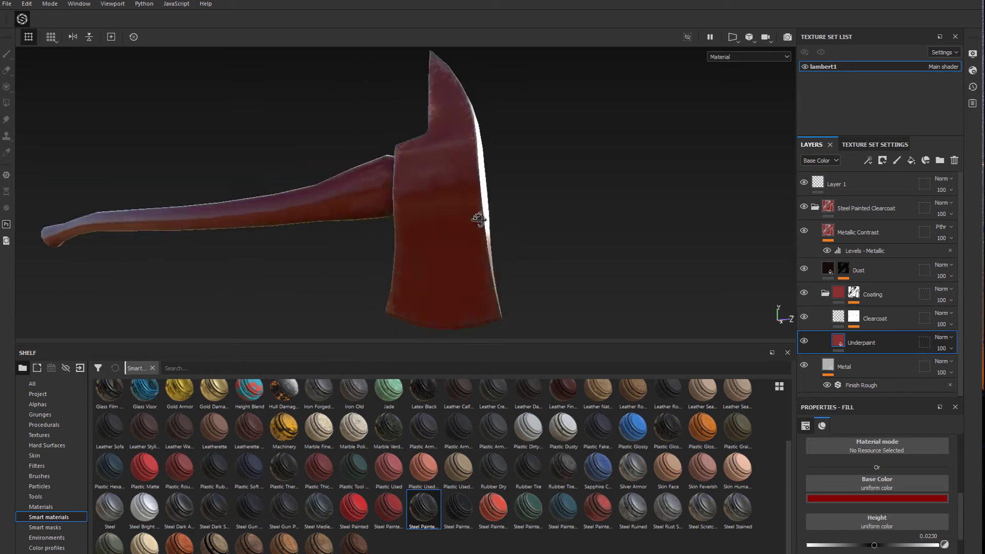
# Lower the Underpaint layer's roughness to 0.1868 and inspect the axe head
pyautogui.scroll(-2, 879, 488)
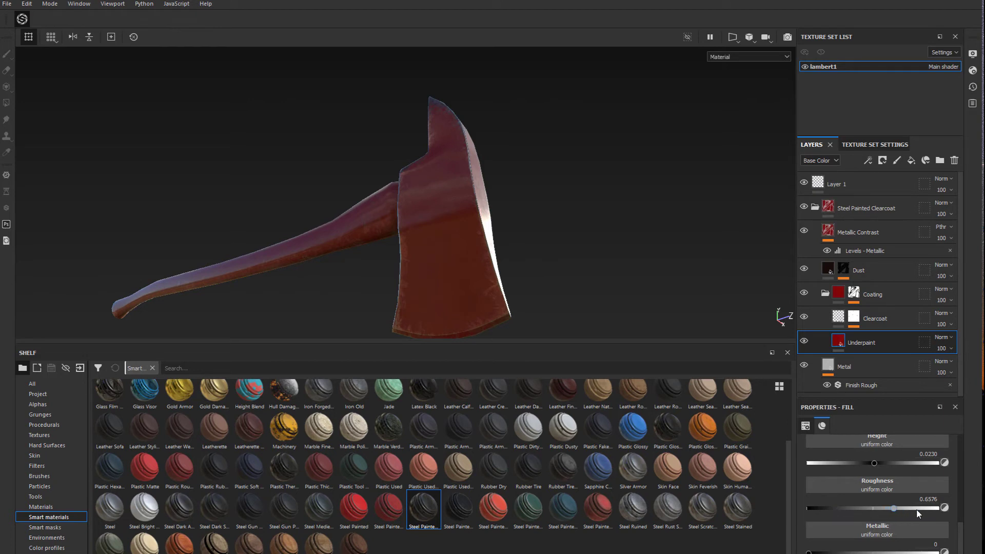
pyautogui.moveTo(886, 510); pyautogui.dragTo(831, 513)
pyautogui.keyDown('alt'); pyautogui.moveTo(539, 236); pyautogui.dragTo(502, 280); pyautogui.keyUp('alt')
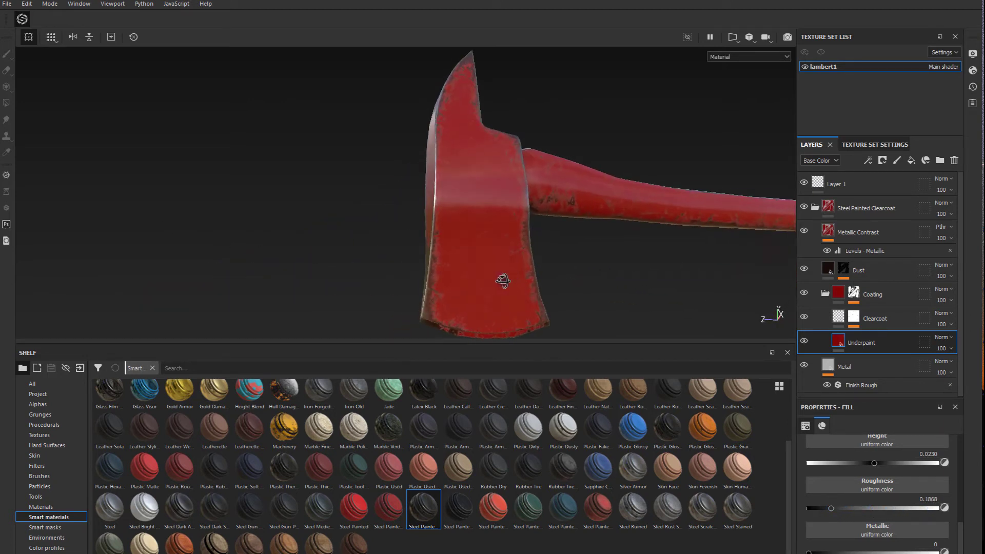
# Set the roughness of the Clearcoat layer in the Coating folder to 0.3891, checking the shine on the axe
pyautogui.click(878, 317)
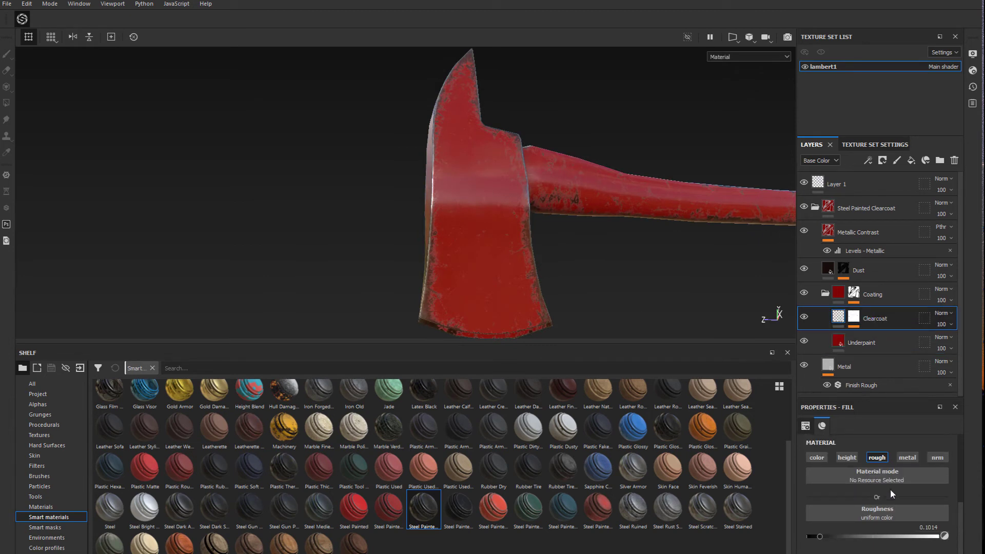
pyautogui.moveTo(836, 543)
pyautogui.mouseDown()
pyautogui.moveTo(882, 543)
pyautogui.moveTo(854, 545)
pyautogui.mouseUp()
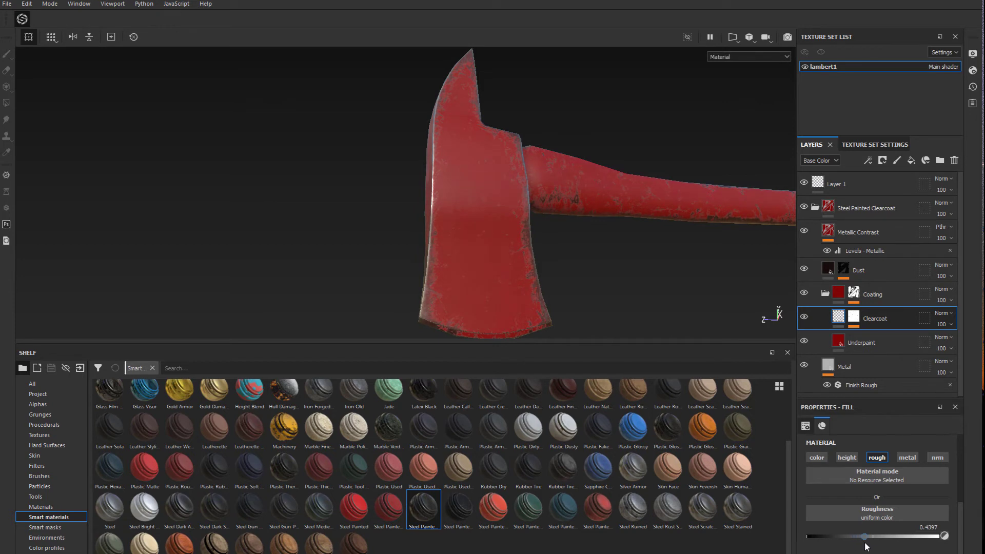
pyautogui.keyDown('alt'); pyautogui.moveTo(590, 252); pyautogui.dragTo(605, 239); pyautogui.keyUp('alt')
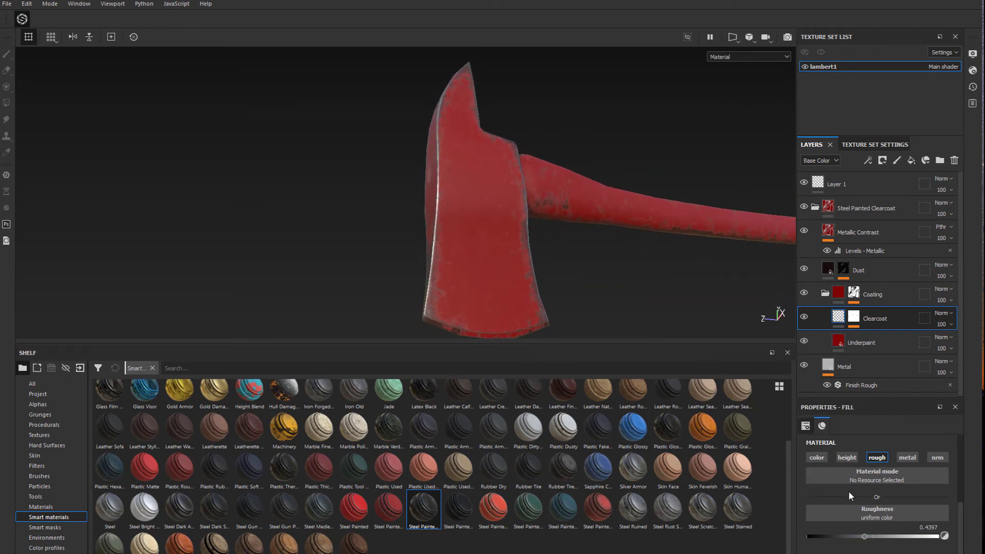
pyautogui.moveTo(866, 538)
pyautogui.mouseDown()
pyautogui.moveTo(818, 540)
pyautogui.moveTo(910, 548)
pyautogui.moveTo(849, 548)
pyautogui.moveTo(859, 547)
pyautogui.mouseUp()
pyautogui.keyDown('alt'); pyautogui.moveTo(644, 251); pyautogui.dragTo(491, 265); pyautogui.keyUp('alt')
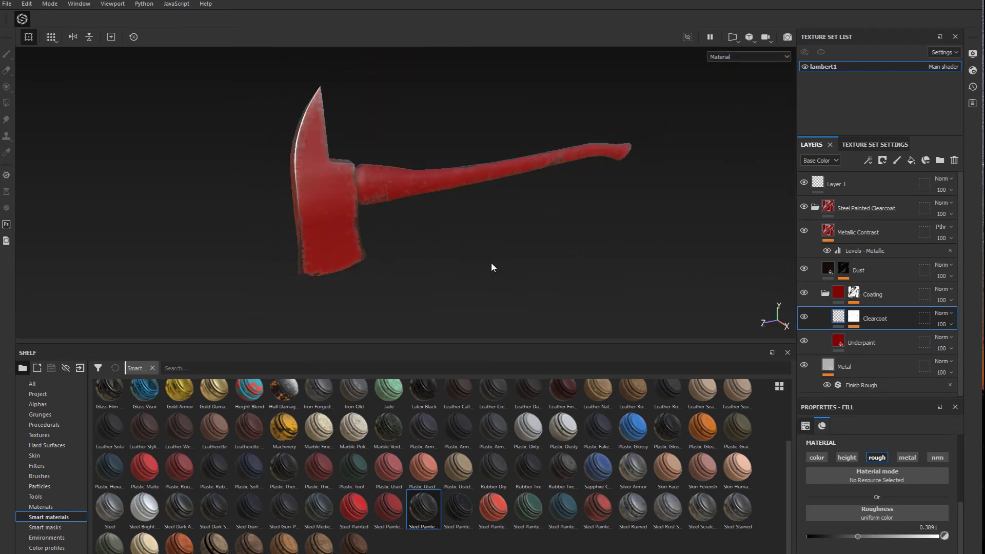
# Collapse the Steel Painted Clearcoat group, add the Wood Ship Hull Nordic smart material below it and hide the painted-steel group
pyautogui.click(815, 208)
pyautogui.moveTo(477, 261)
pyautogui.keyDown('alt'); pyautogui.mouseDown()
pyautogui.moveTo(438, 267)
pyautogui.moveTo(684, 242)
pyautogui.moveTo(383, 244)
pyautogui.moveTo(496, 194)
pyautogui.moveTo(307, 221)
pyautogui.moveTo(394, 235)
pyautogui.moveTo(388, 262)
pyautogui.mouseUp(); pyautogui.keyUp('alt')
pyautogui.scroll(3, 363, 234)
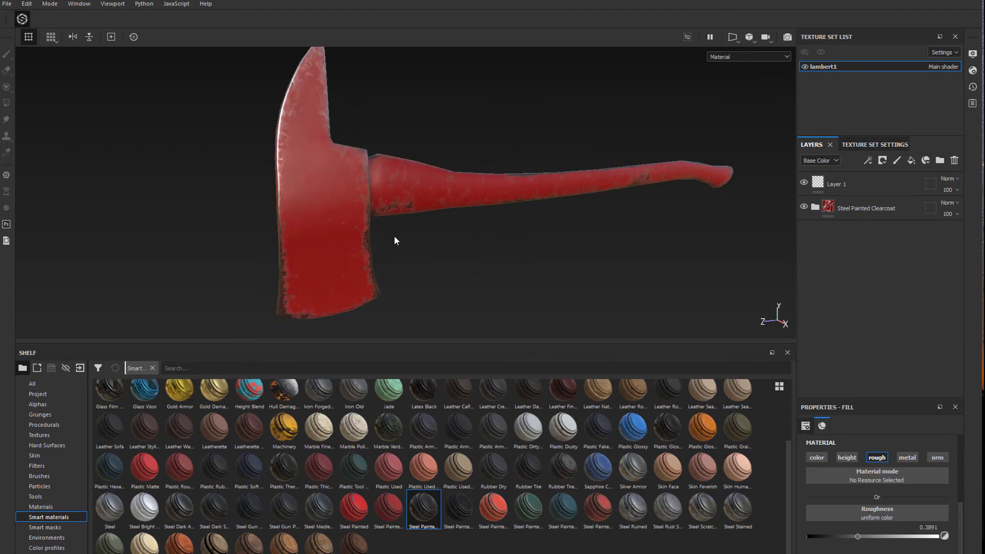
pyautogui.scroll(1, 396, 238)
pyautogui.scroll(1, 466, 240)
pyautogui.scroll(-4, 447, 251)
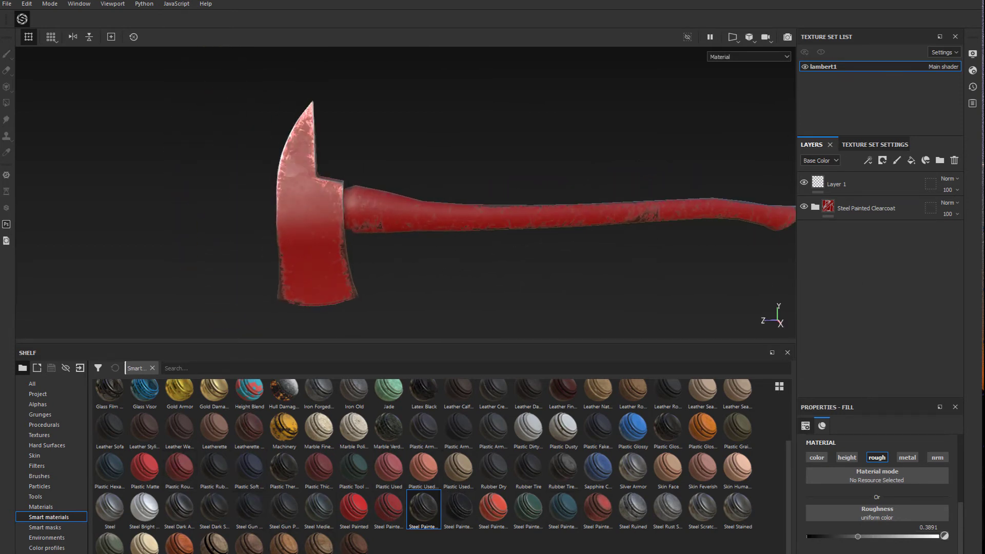
pyautogui.click(250, 545)
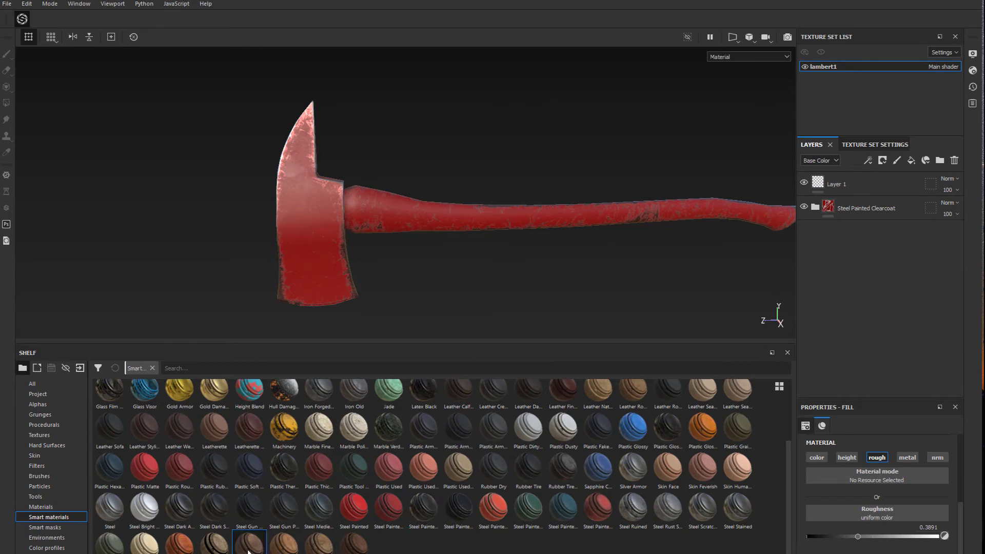
pyautogui.click(277, 550)
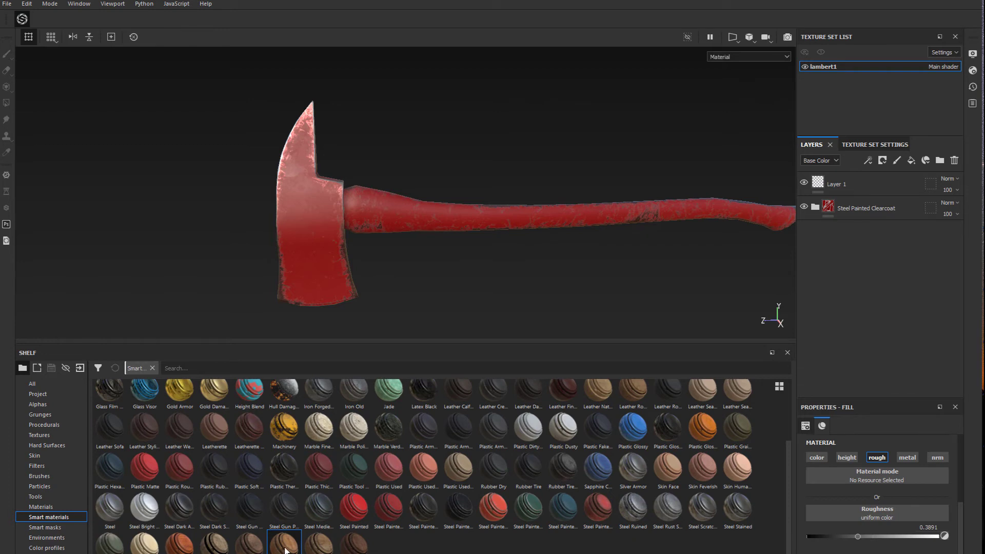
pyautogui.moveTo(285, 550); pyautogui.dragTo(862, 253)
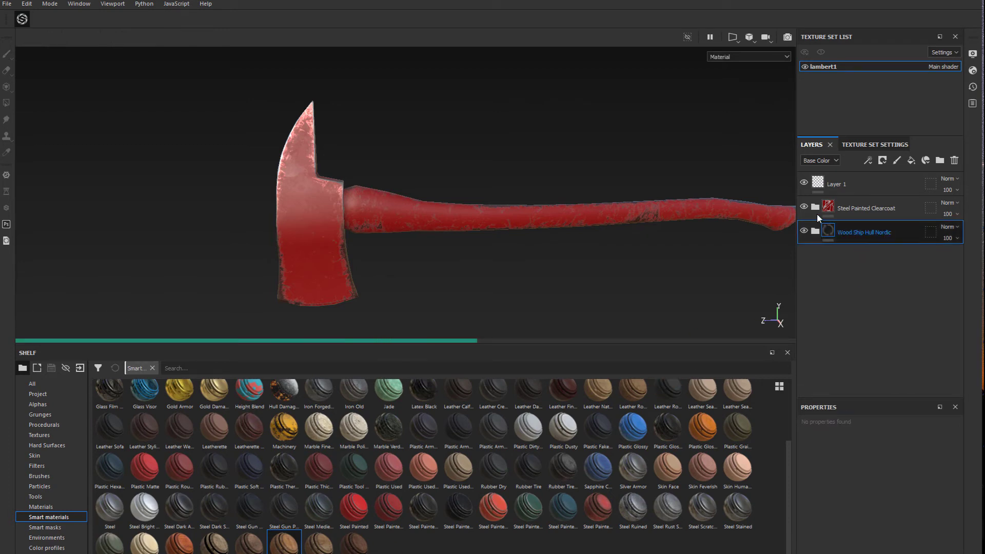
pyautogui.click(804, 207)
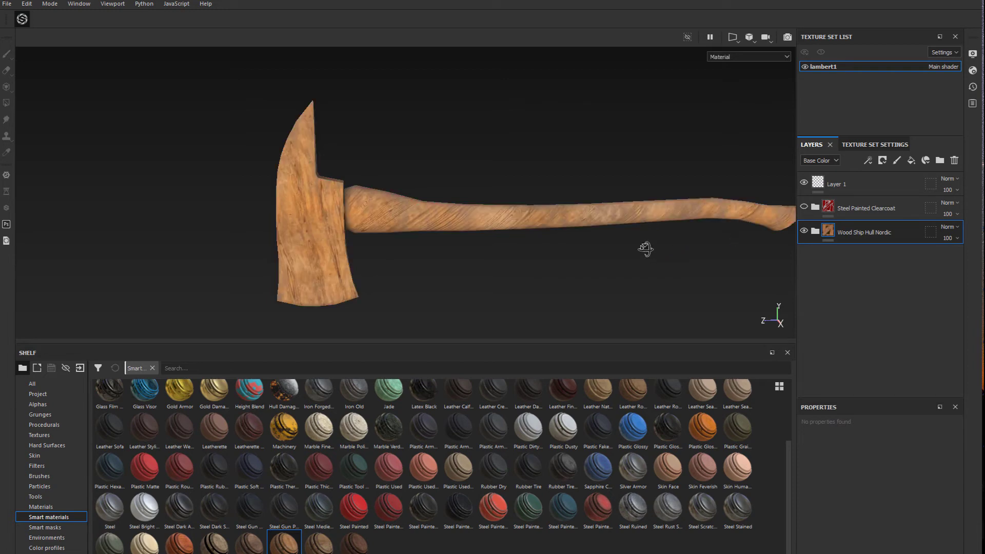
pyautogui.moveTo(603, 248)
pyautogui.keyDown('alt'); pyautogui.mouseDown()
pyautogui.moveTo(510, 226)
pyautogui.moveTo(513, 236)
pyautogui.moveTo(596, 249)
pyautogui.moveTo(312, 214)
pyautogui.moveTo(345, 237)
pyautogui.moveTo(334, 206)
pyautogui.moveTo(356, 237)
pyautogui.moveTo(352, 209)
pyautogui.moveTo(330, 185)
pyautogui.moveTo(321, 235)
pyautogui.moveTo(293, 225)
pyautogui.moveTo(517, 237)
pyautogui.mouseUp(); pyautogui.keyUp('alt')
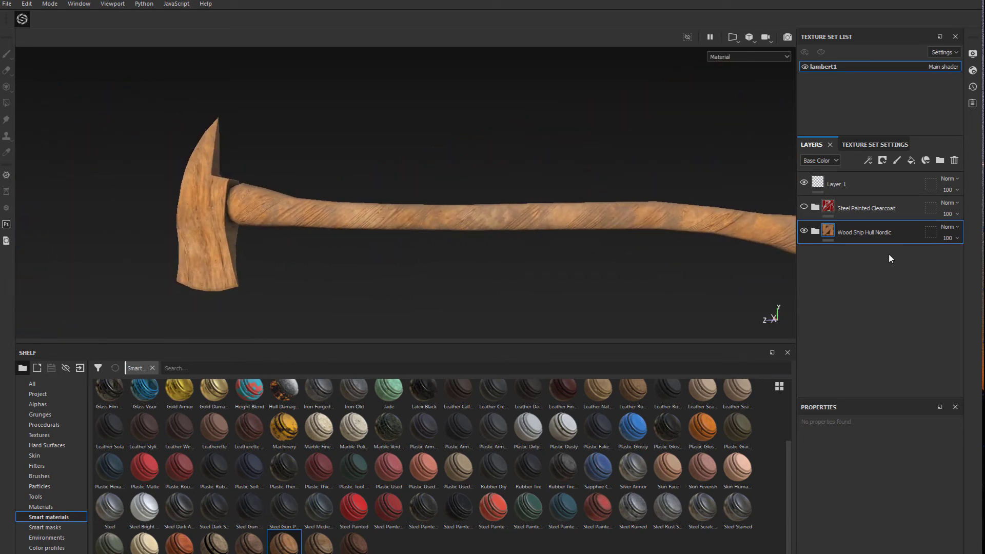
# Expand the Wood Ship Hull Nordic group and rotate the UV projection of its Pattern layer's fill
pyautogui.click(815, 232)
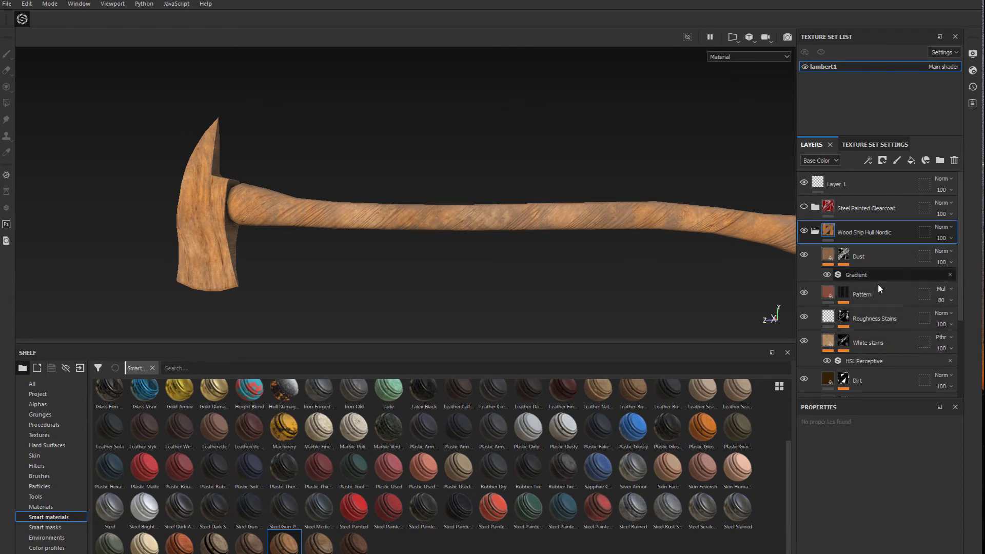
pyautogui.click(805, 293)
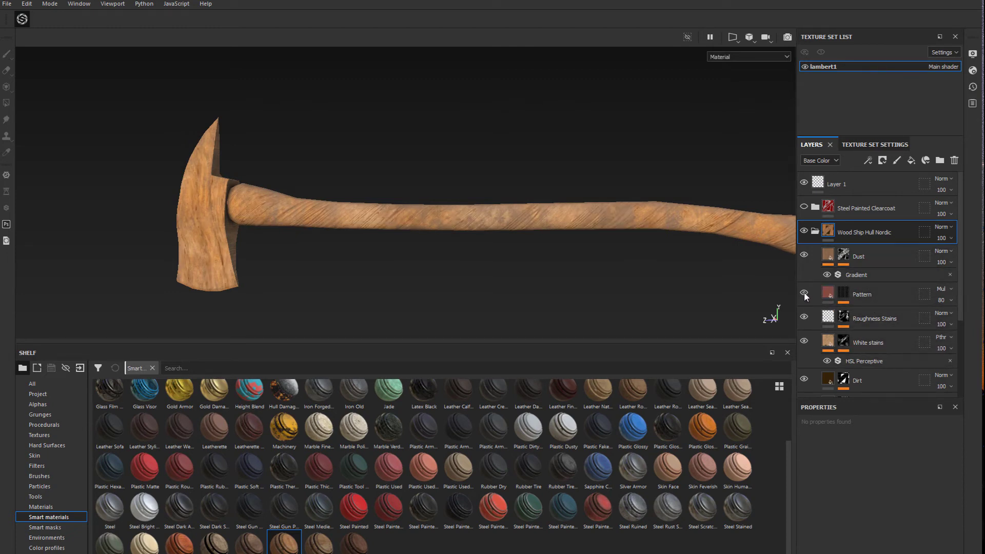
pyautogui.click(885, 294)
pyautogui.scroll(5, 885, 488)
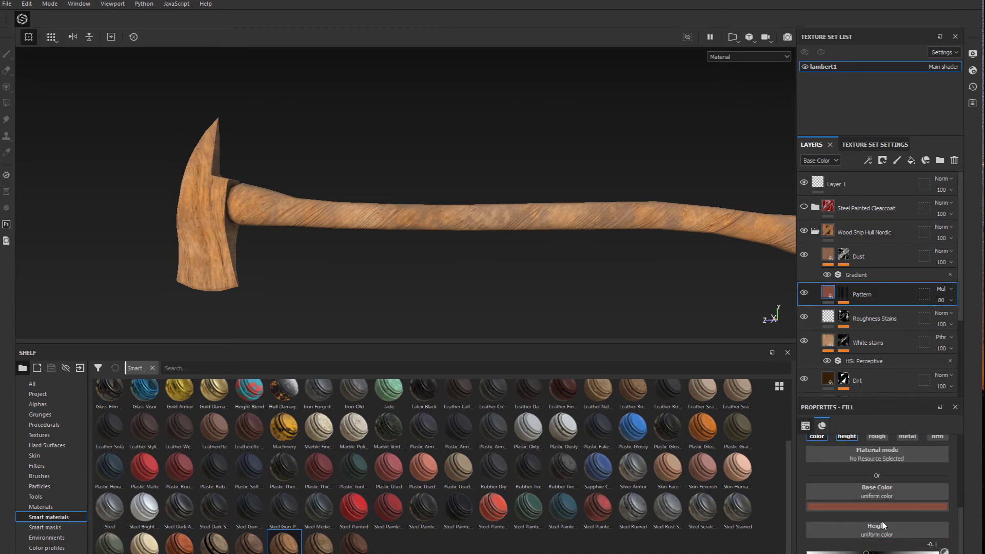
pyautogui.scroll(-2, 866, 496)
pyautogui.scroll(2, 849, 507)
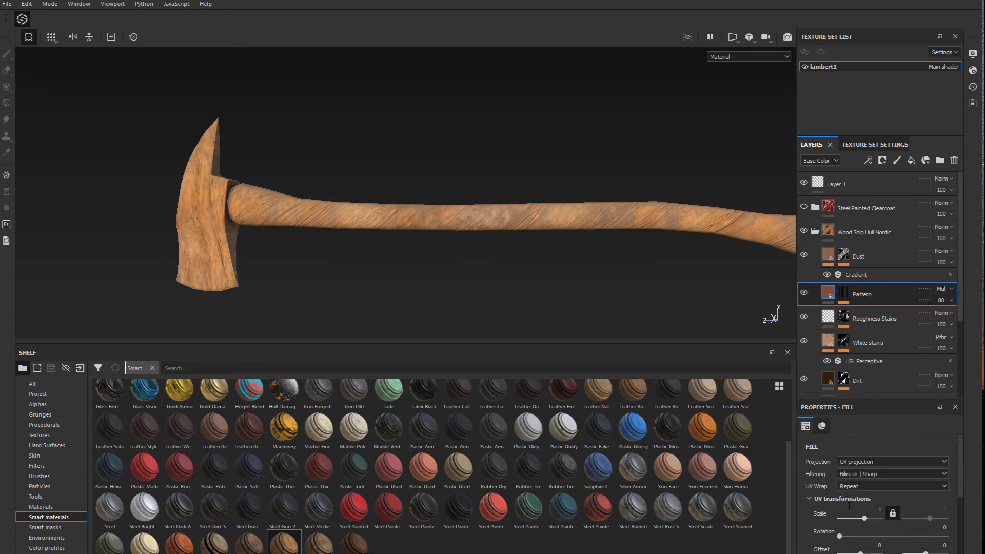
pyautogui.moveTo(840, 537); pyautogui.dragTo(882, 540)
# Set the UV rotation of the Wood Rough layer to 73.4 and of the Wood Fibers layer to 132.82
pyautogui.moveTo(859, 536)
pyautogui.mouseDown()
pyautogui.moveTo(840, 536)
pyautogui.moveTo(910, 541)
pyautogui.moveTo(861, 543)
pyautogui.mouseUp()
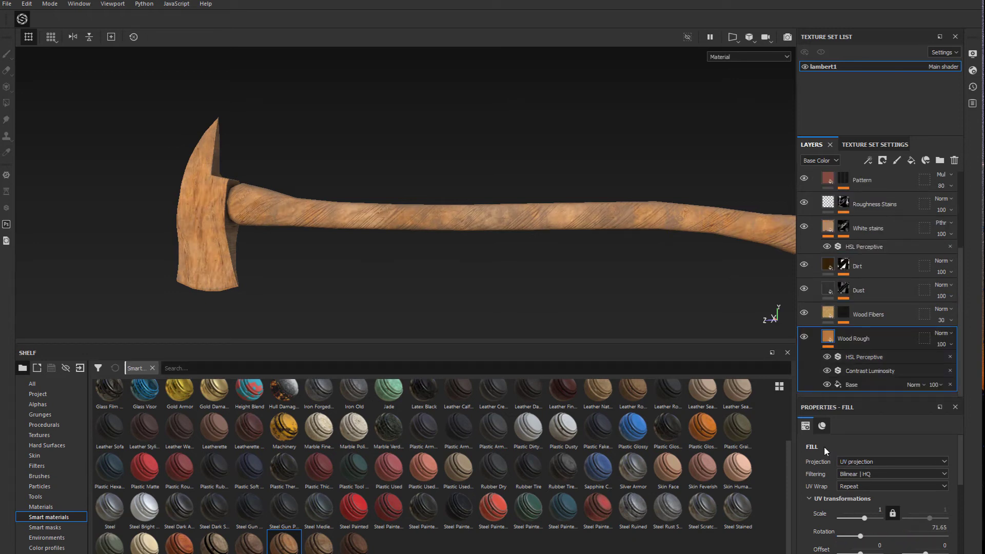
pyautogui.moveTo(856, 539); pyautogui.dragTo(862, 537)
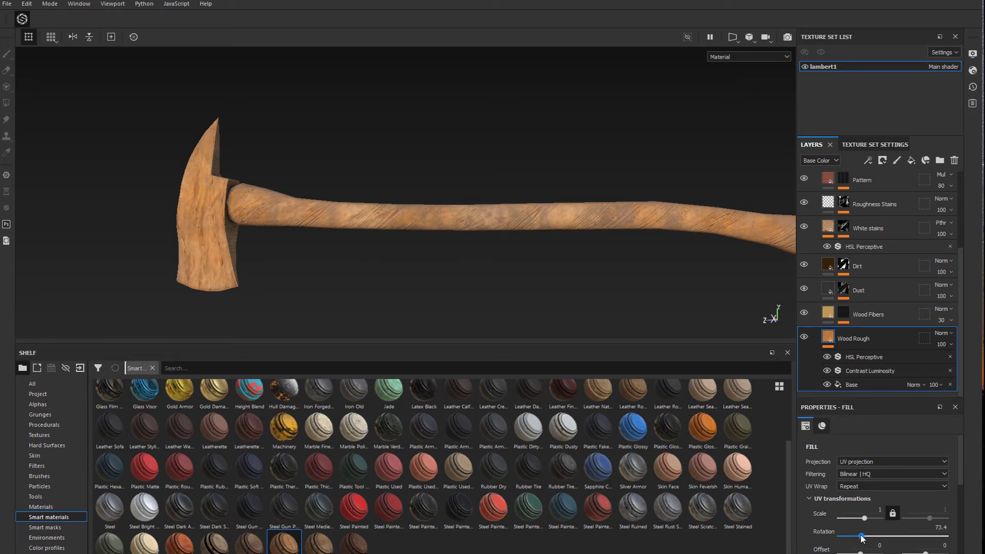
pyautogui.click(873, 314)
pyautogui.moveTo(840, 537); pyautogui.dragTo(862, 537)
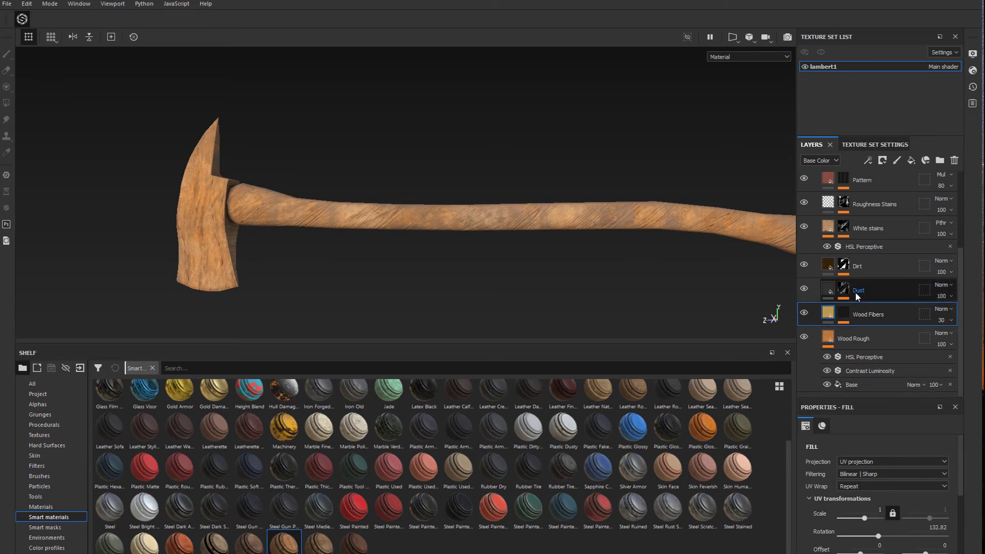
pyautogui.click(843, 312)
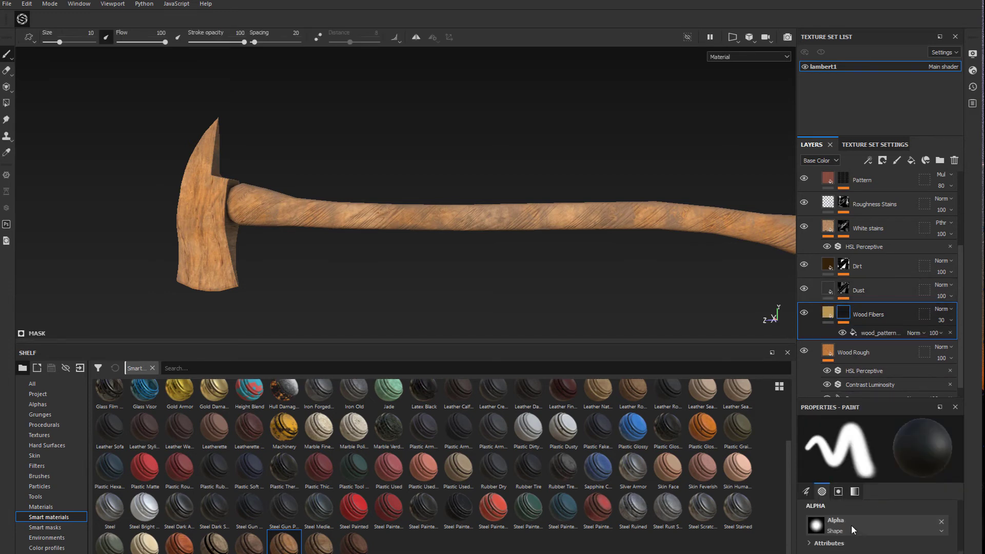
# Set the UV rotation of the Dust layer above Wood Fibers to 185.24
pyautogui.click(833, 287)
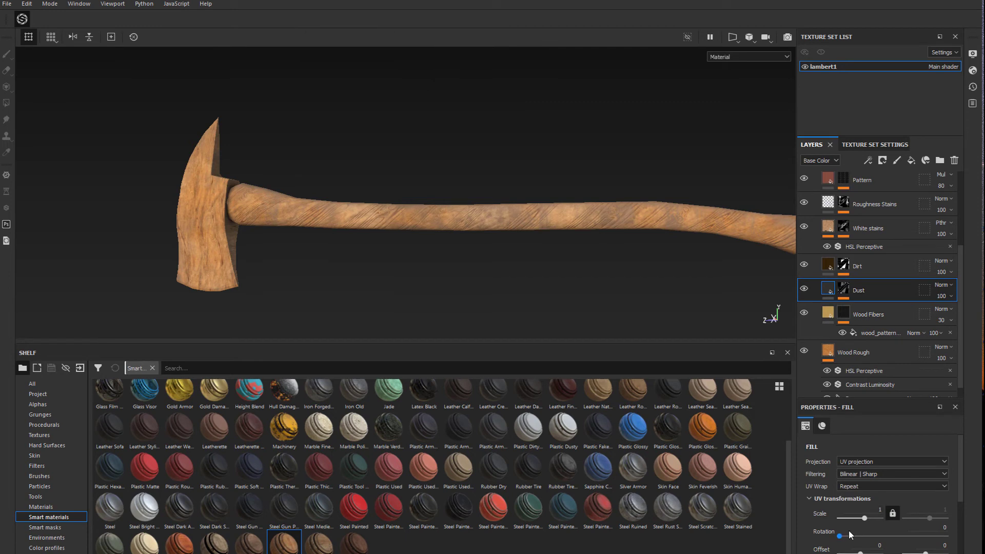
pyautogui.moveTo(840, 536); pyautogui.dragTo(889, 537)
pyautogui.scroll(-1, 866, 339)
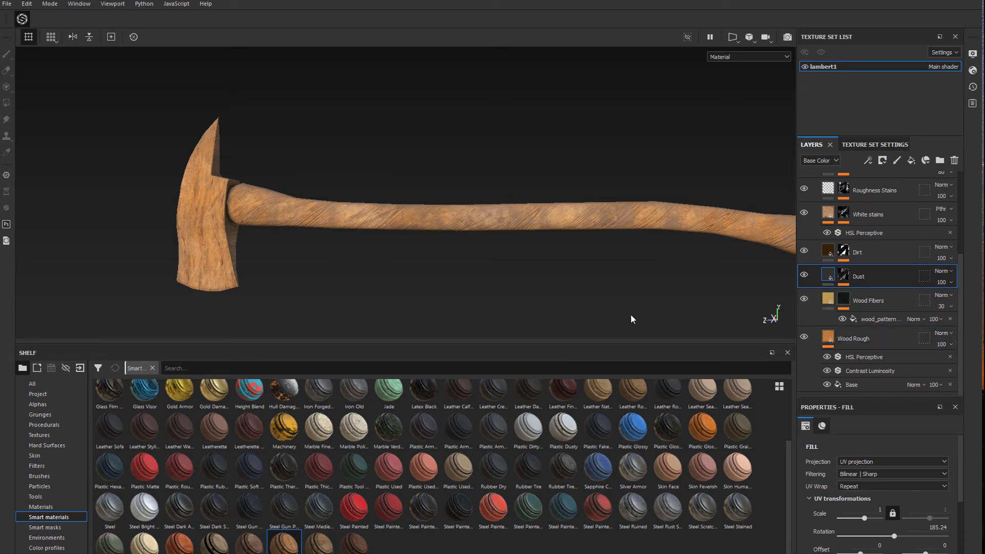
# Set the Wood 01 fill in the Pattern layer's mask to UV scale 6.33 and rotation 54.17
pyautogui.moveTo(514, 277)
pyautogui.keyDown('alt'); pyautogui.mouseDown()
pyautogui.moveTo(595, 277)
pyautogui.moveTo(534, 277)
pyautogui.mouseUp(); pyautogui.keyUp('alt')
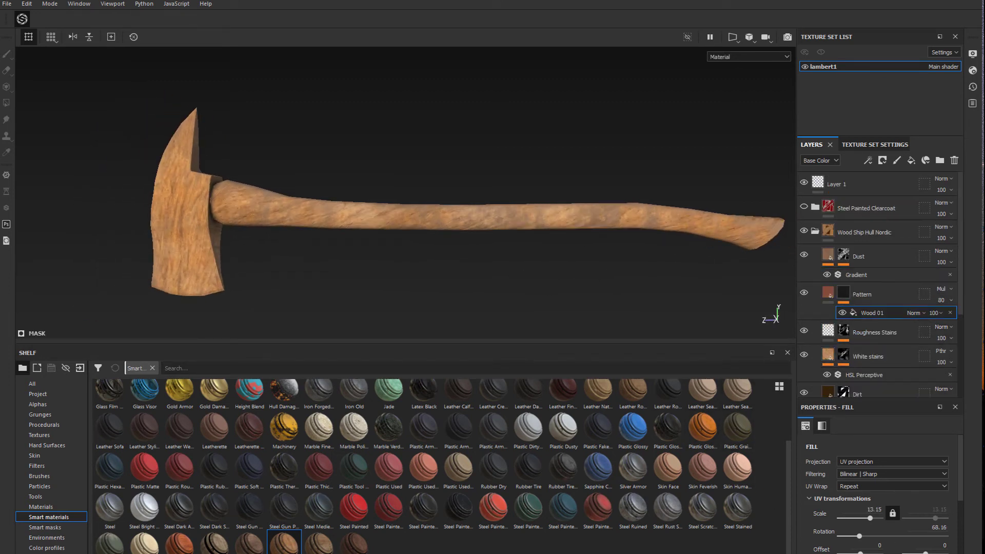
pyautogui.moveTo(871, 519); pyautogui.dragTo(855, 537)
pyautogui.keyDown('alt'); pyautogui.moveTo(506, 284); pyautogui.dragTo(541, 288); pyautogui.keyUp('alt')
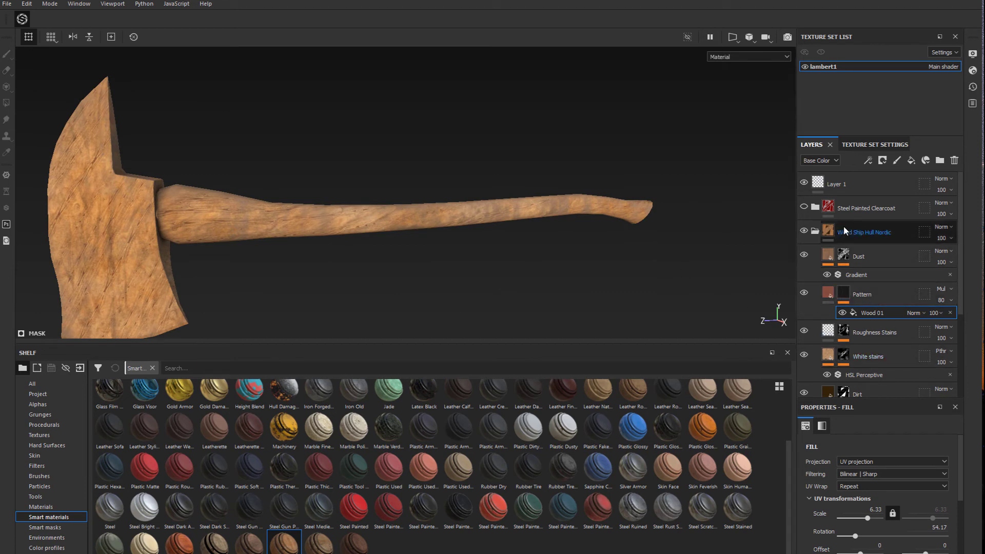
# Show the Steel Painted Clearcoat group and collapse the Wood Ship Hull Nordic group
pyautogui.click(805, 207)
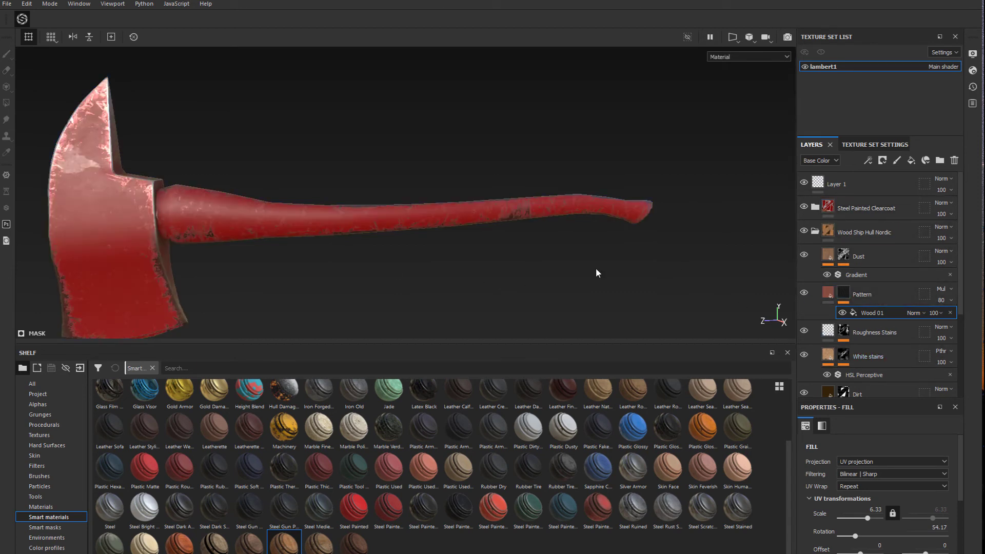
pyautogui.click(815, 232)
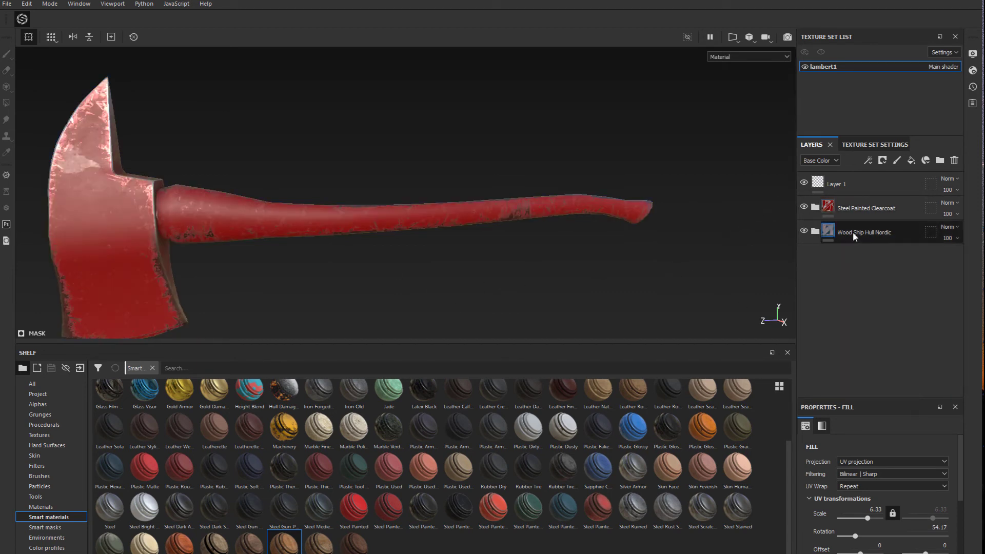
# Mask the Wood Ship Hull Nordic group with a color selection that picks the handle's blue ID color
pyautogui.click(916, 232)
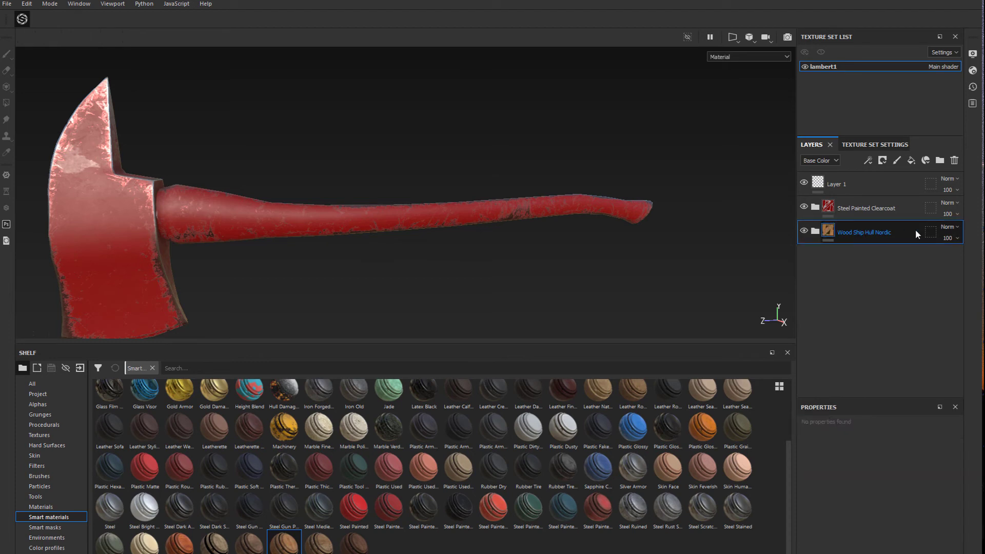
pyautogui.rightClick(856, 232)
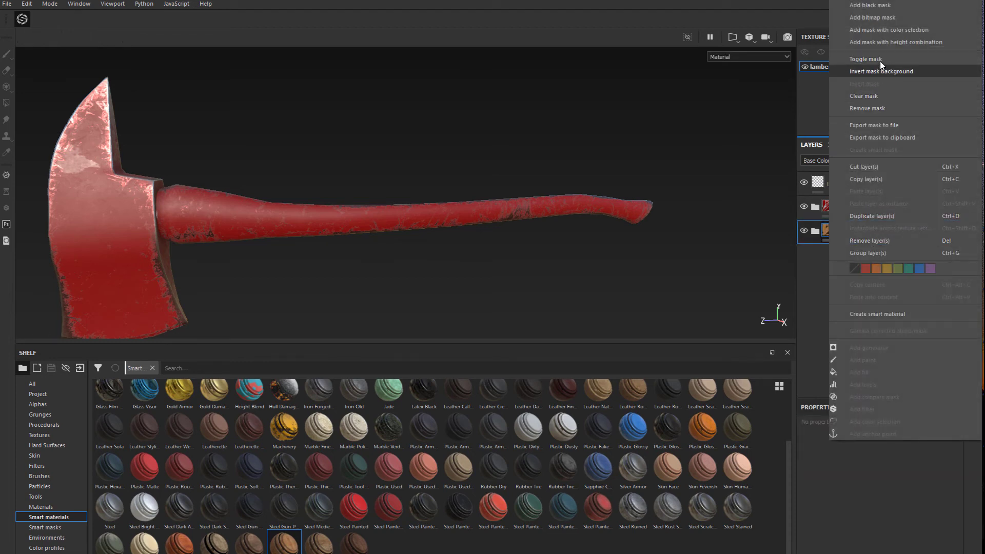
pyautogui.click(872, 5)
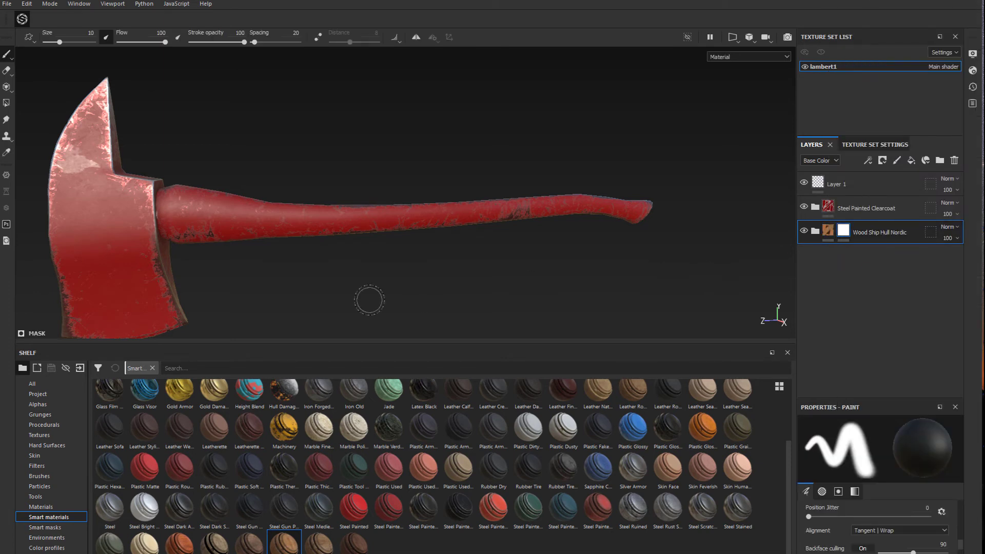
pyautogui.rightClick(845, 231)
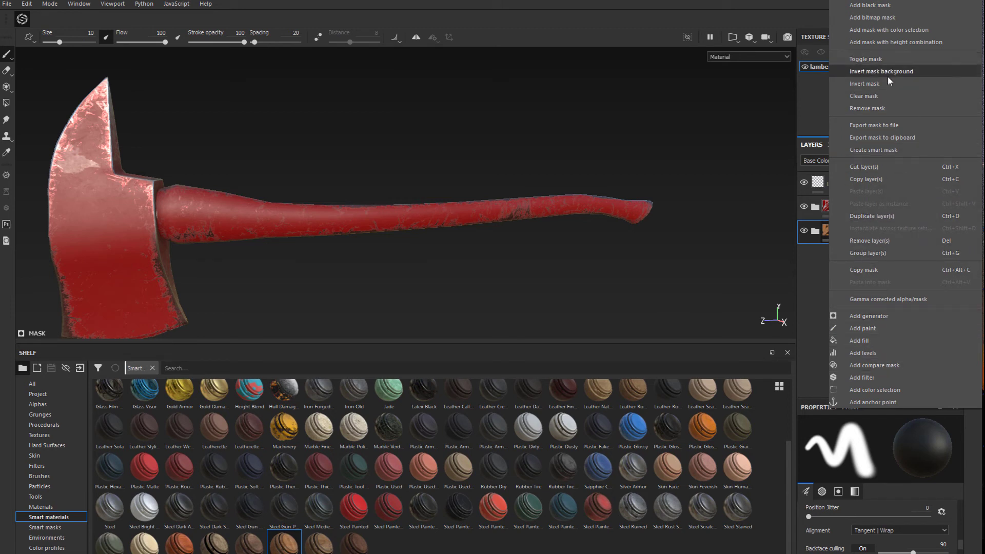
pyautogui.click(881, 31)
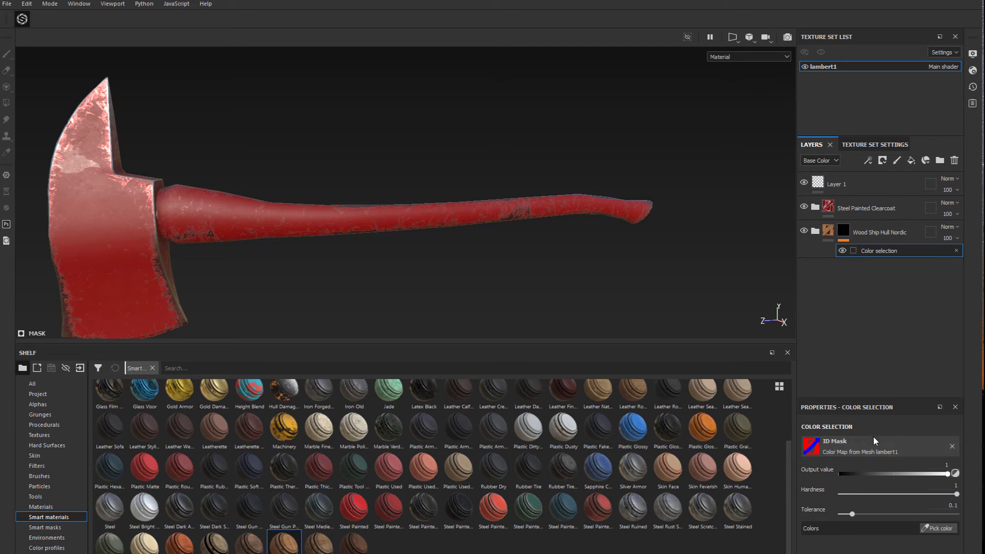
pyautogui.click(942, 531)
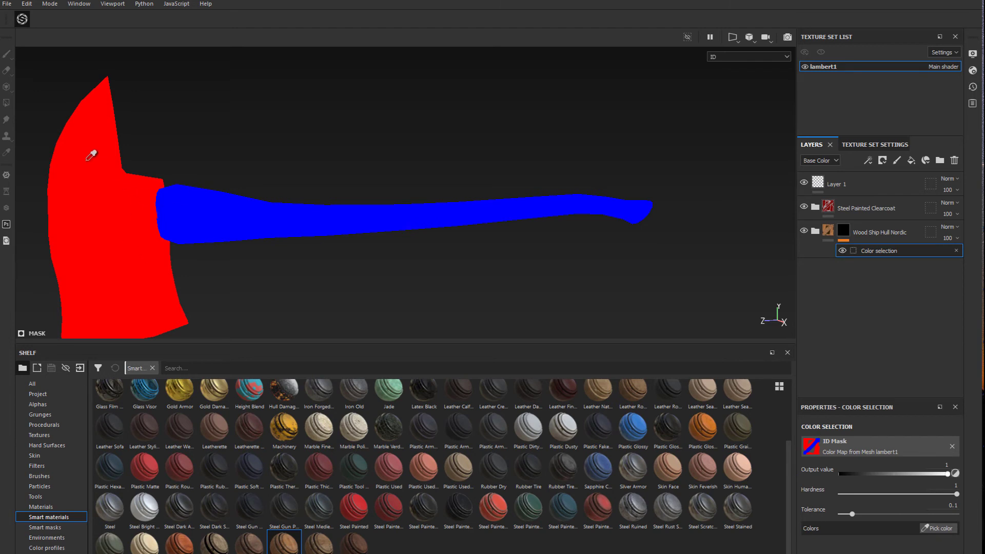
pyautogui.click(396, 212)
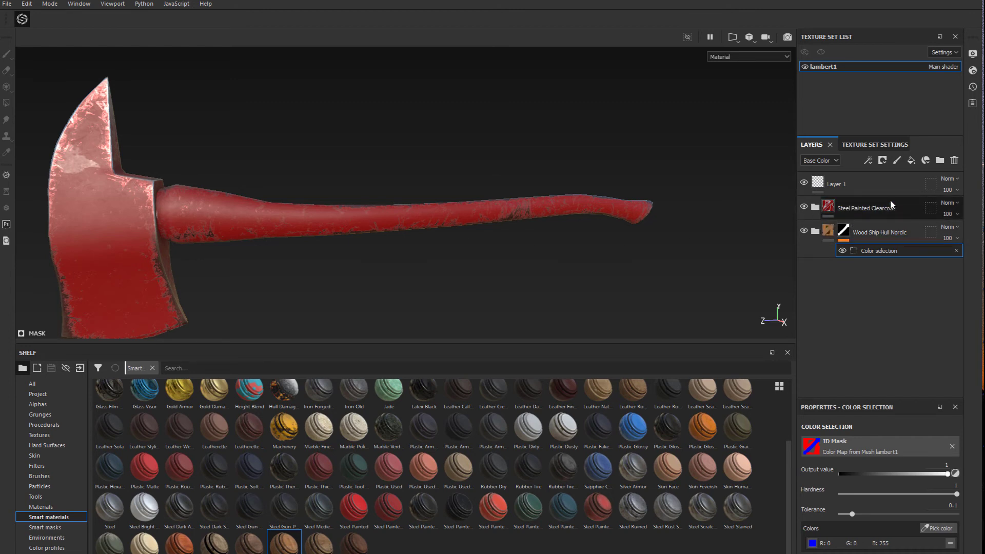
# Move the Steel Painted Clearcoat group below the Wood Ship Hull Nordic group in the layer stack
pyautogui.moveTo(892, 205); pyautogui.dragTo(897, 263)
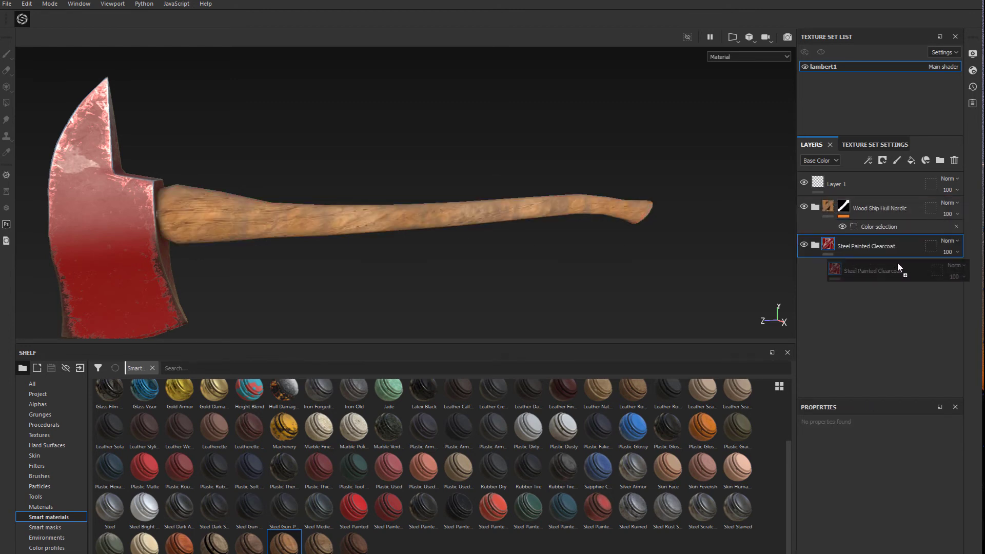
pyautogui.keyDown('alt'); pyautogui.moveTo(317, 235); pyautogui.dragTo(389, 226); pyautogui.keyUp('alt')
pyautogui.keyDown('alt'); pyautogui.moveTo(388, 226); pyautogui.dragTo(570, 204, button='middle'); pyautogui.keyUp('alt')
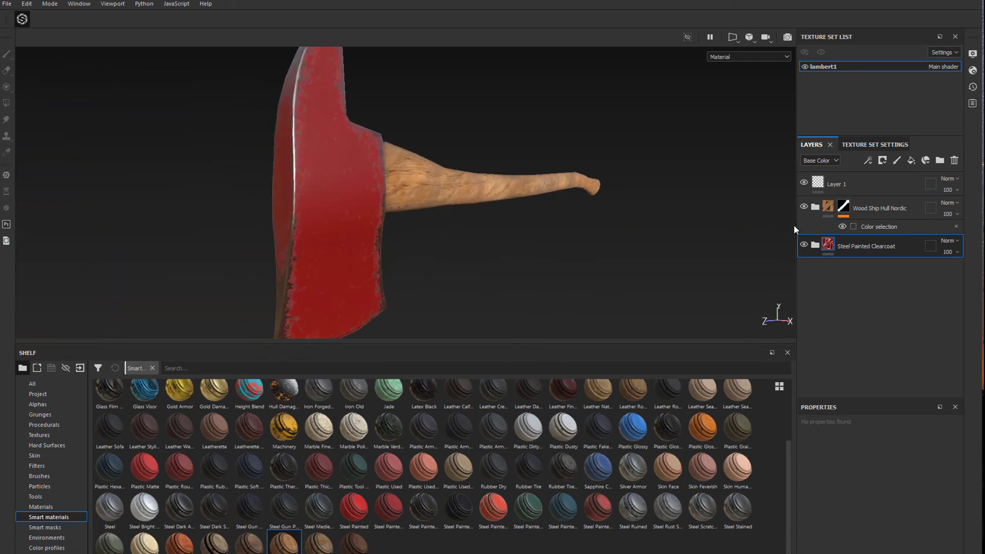
# Check the axe's head and handle materials by hiding and showing the Steel Painted Clearcoat and Wood Ship Hull Nordic groups
pyautogui.click(806, 245)
pyautogui.click(806, 245)
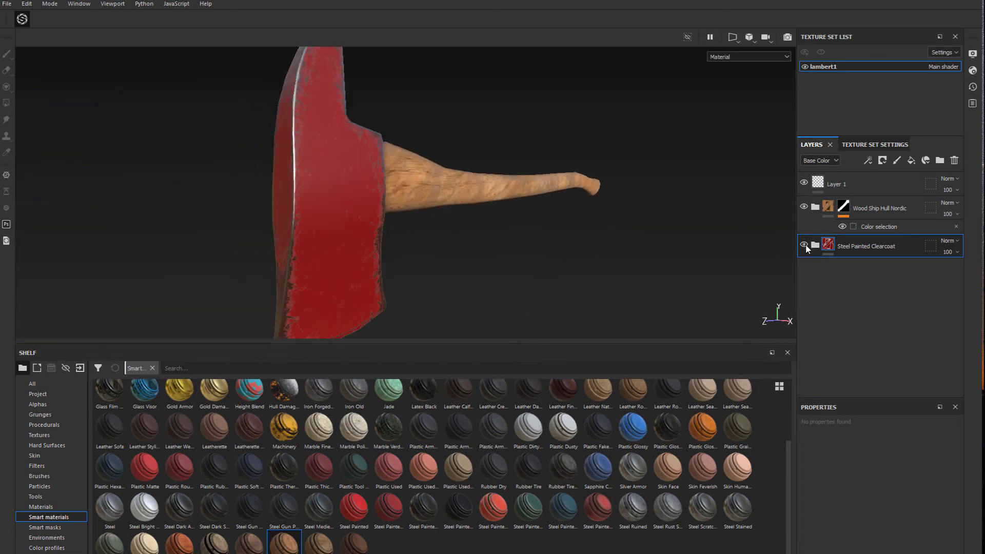
pyautogui.click(803, 206)
pyautogui.click(803, 206)
pyautogui.keyDown('alt'); pyautogui.moveTo(595, 235); pyautogui.dragTo(477, 223); pyautogui.keyUp('alt')
pyautogui.scroll(4, 479, 223)
pyautogui.scroll(-5, 469, 223)
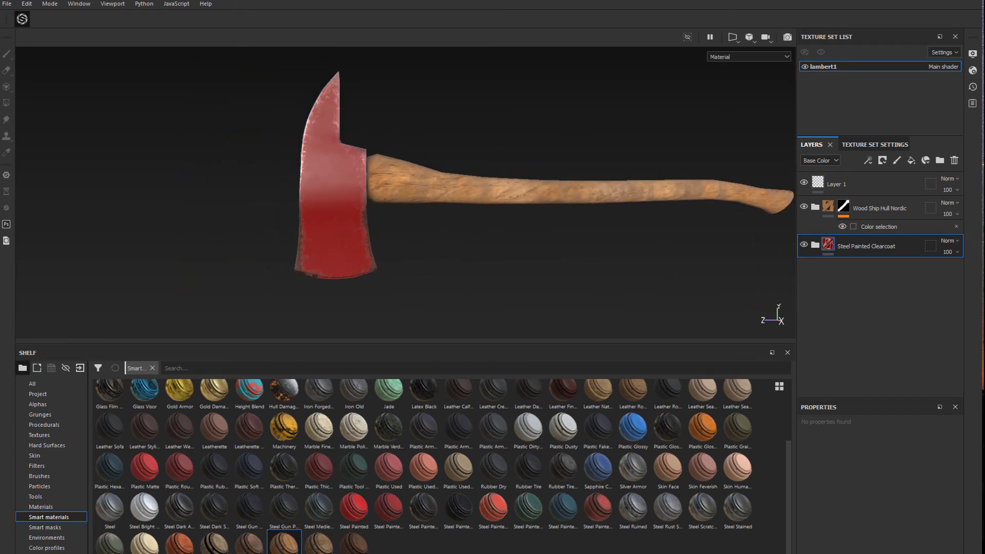
pyautogui.moveTo(532, 266)
pyautogui.keyDown('alt'); pyautogui.mouseDown()
pyautogui.moveTo(580, 242)
pyautogui.moveTo(532, 238)
pyautogui.moveTo(534, 270)
pyautogui.moveTo(559, 268)
pyautogui.moveTo(540, 269)
pyautogui.moveTo(548, 259)
pyautogui.mouseUp(); pyautogui.keyUp('alt')
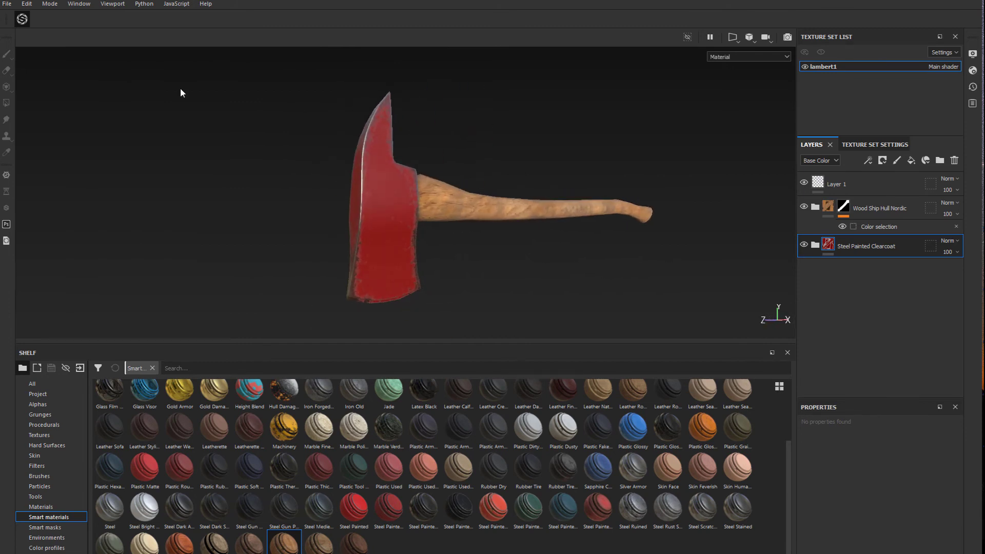
# Start a texture export and set its output directory to the FIre Axe SGD 244 folder on the Desktop
pyautogui.click(7, 4)
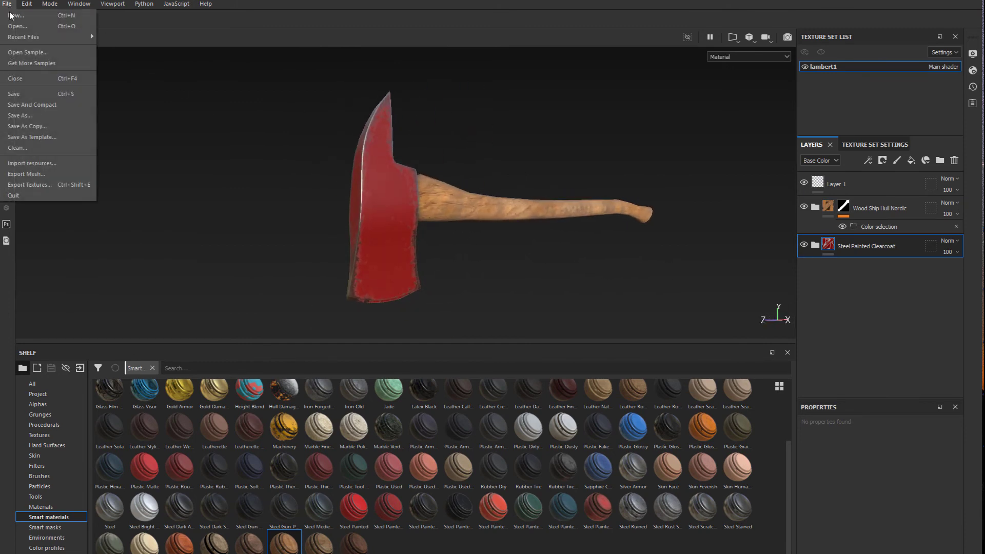
pyautogui.click(26, 186)
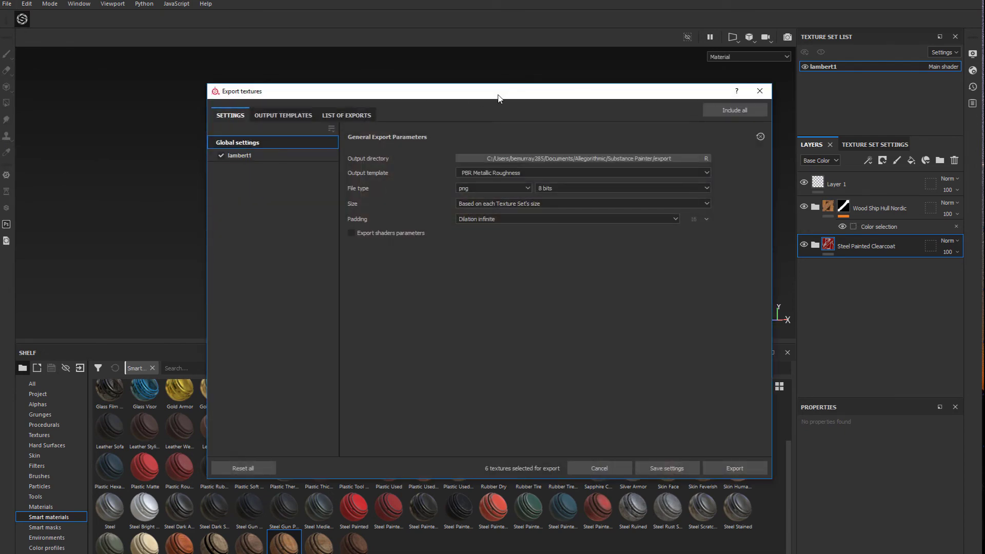
pyautogui.moveTo(459, 99); pyautogui.dragTo(489, 104)
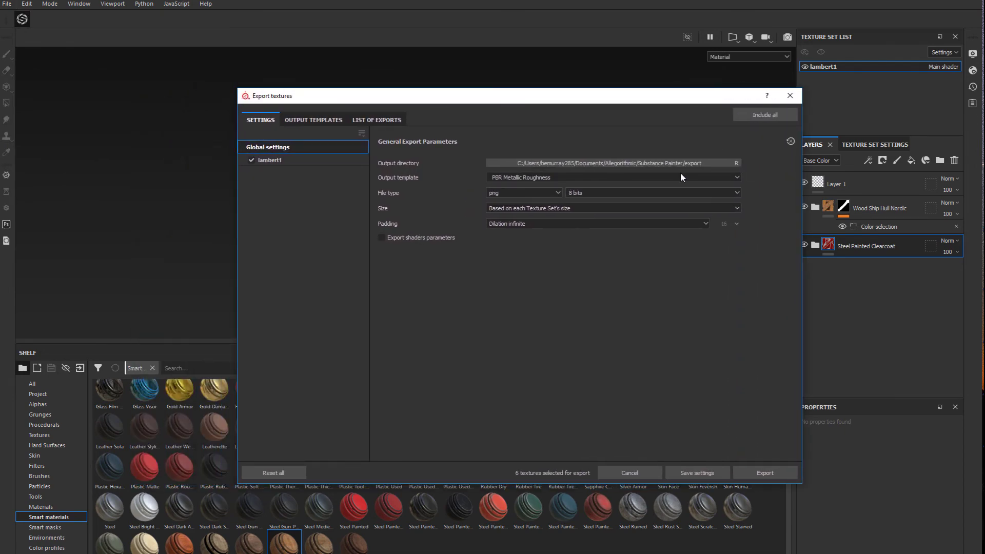
pyautogui.click(639, 163)
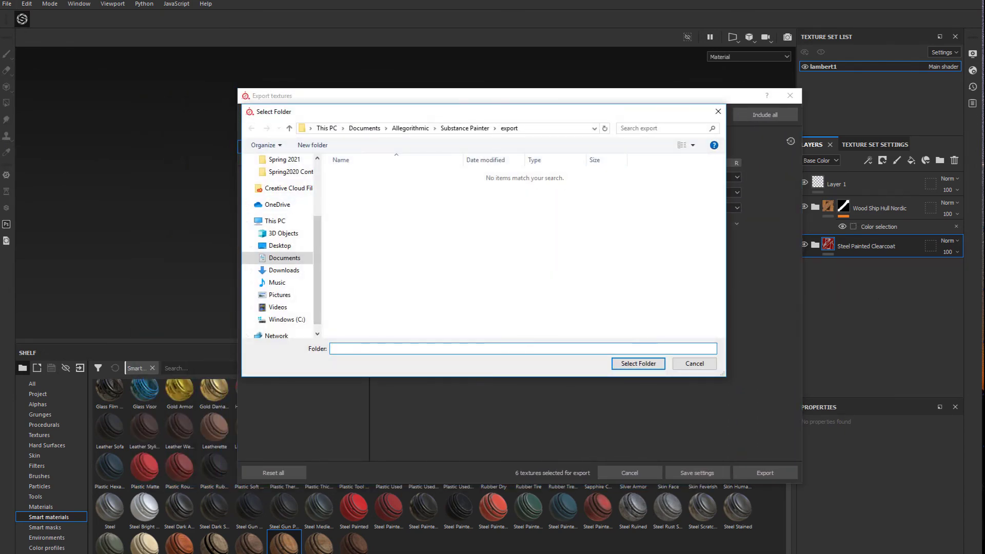
pyautogui.press('Return')
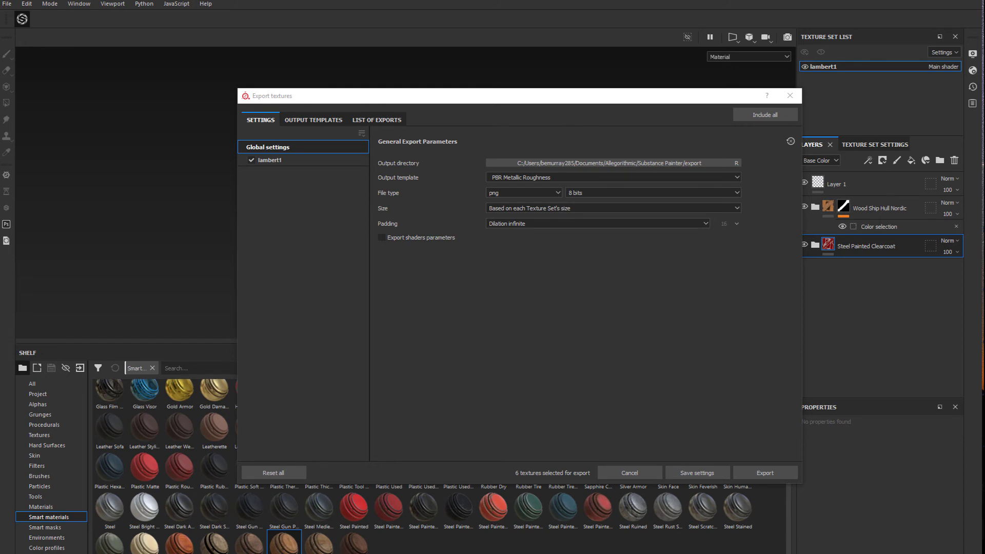
pyautogui.doubleClick(627, 201)
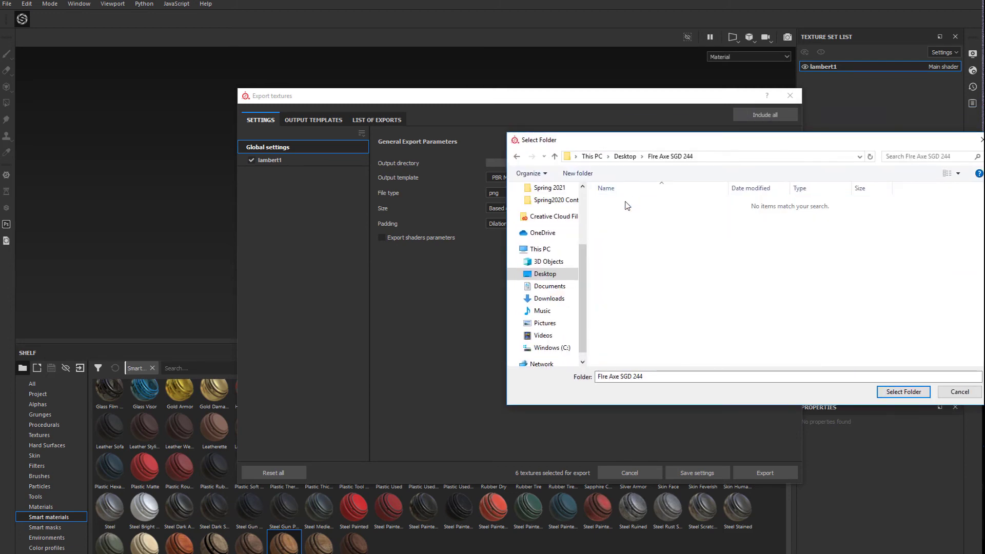
pyautogui.moveTo(617, 141); pyautogui.dragTo(405, 137)
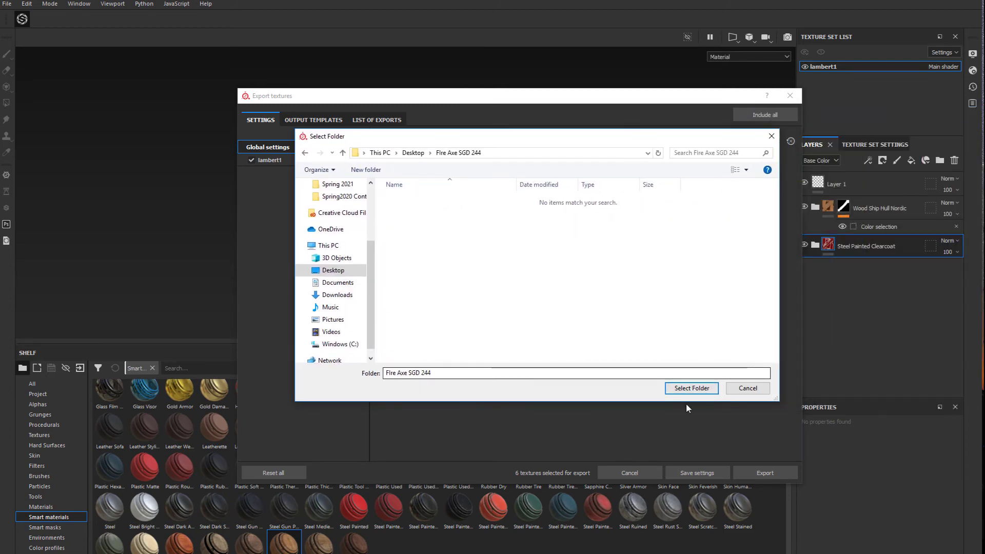
pyautogui.click(691, 388)
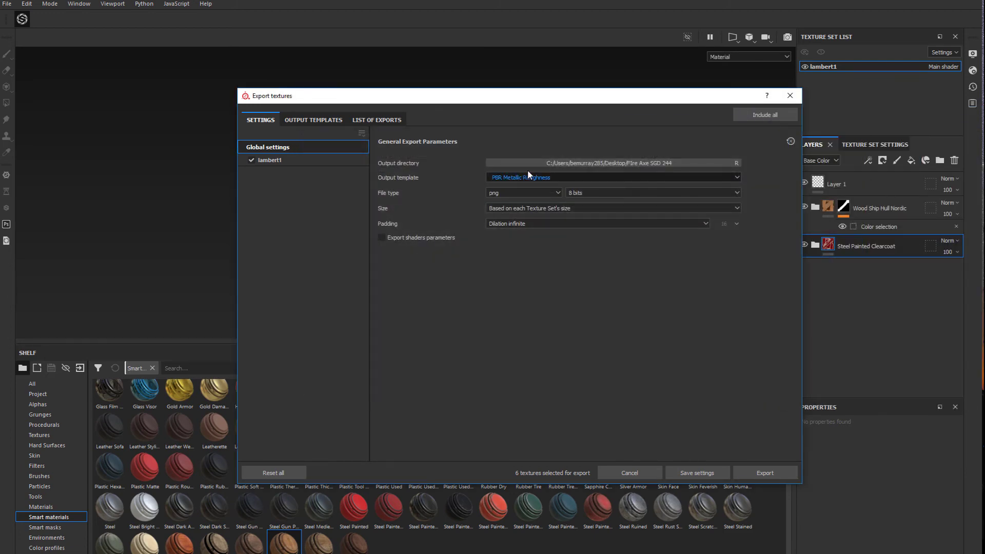
# Export the textures with the Unity 5 (Standard Metallic)_AO output template and close the export dialog
pyautogui.click(534, 177)
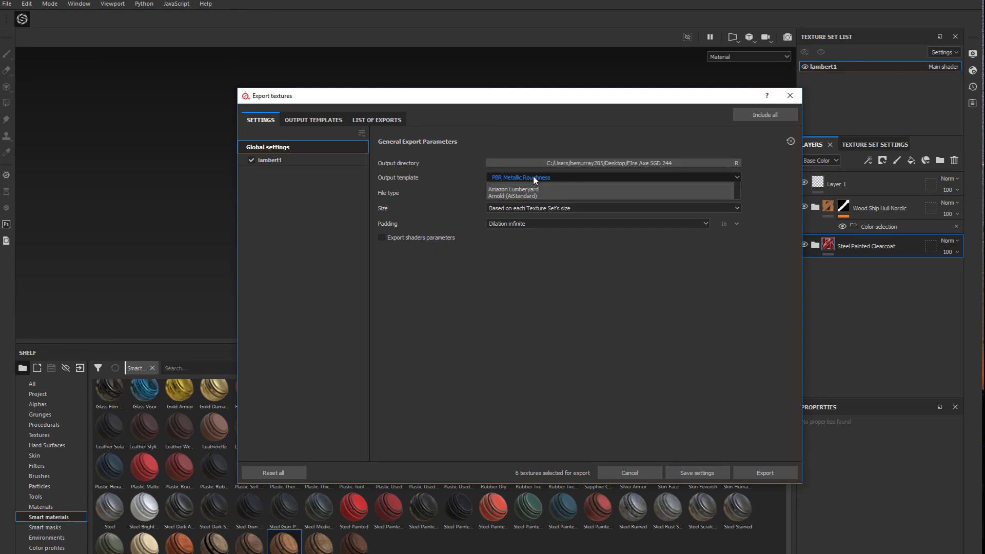
pyautogui.scroll(-5, 536, 220)
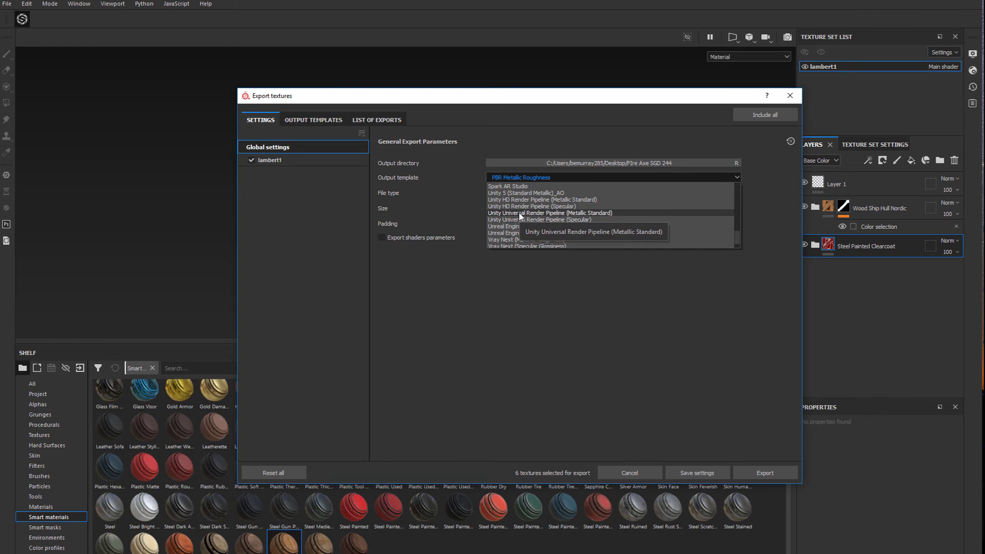
pyautogui.click(498, 192)
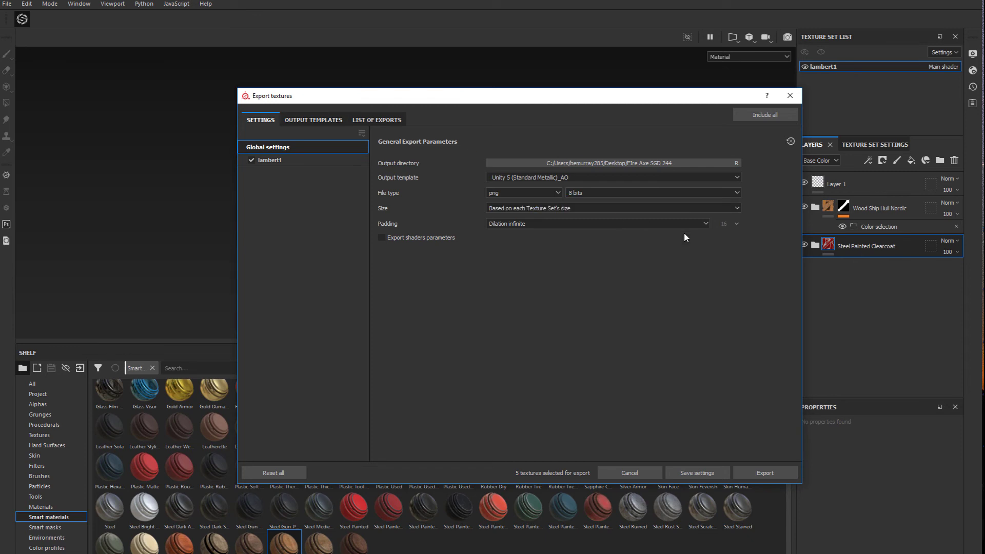
pyautogui.click(767, 472)
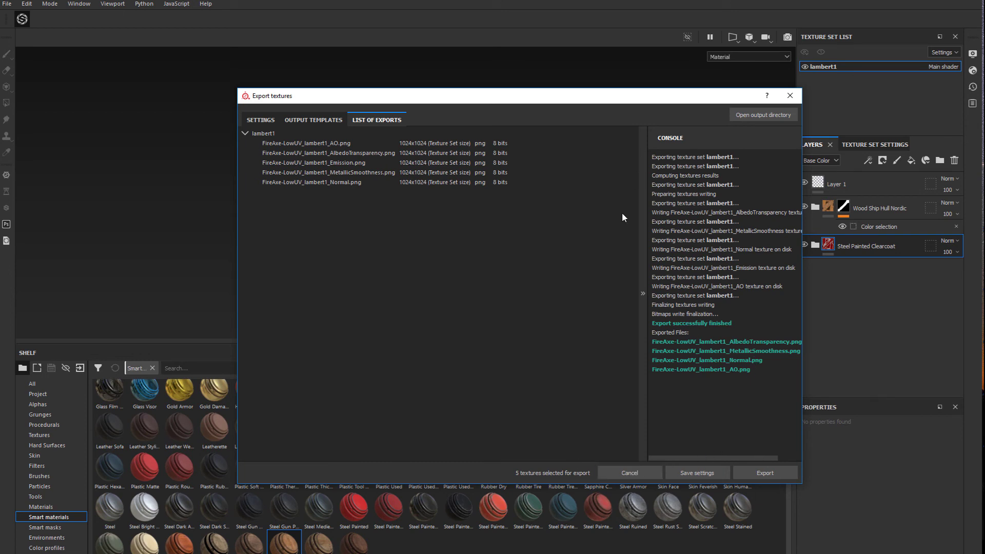
pyautogui.click(764, 473)
pyautogui.click(789, 96)
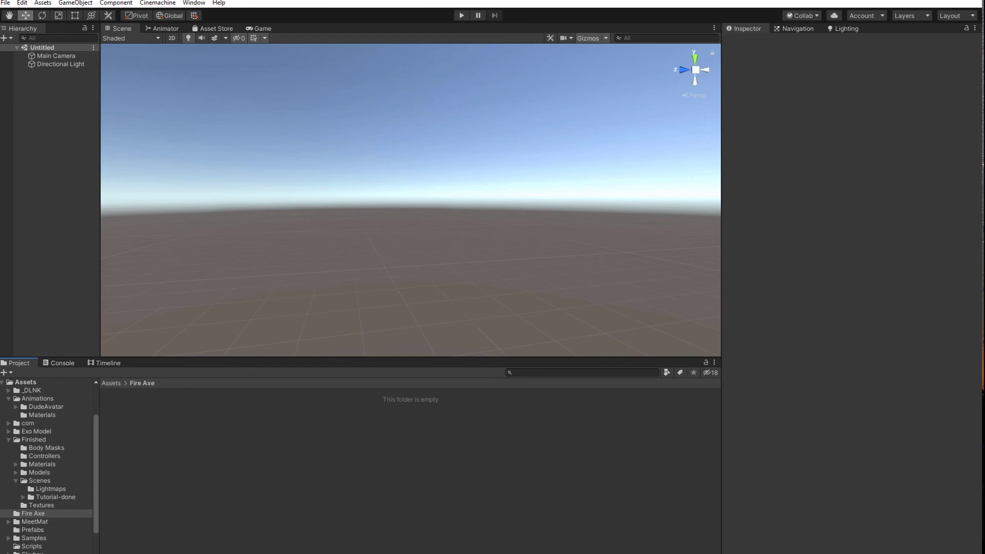
# In Unity, import the FireAxe-LowUV model into the Fire Axe assets folder and preview it
pyautogui.moveTo(899, 274); pyautogui.dragTo(300, 470)
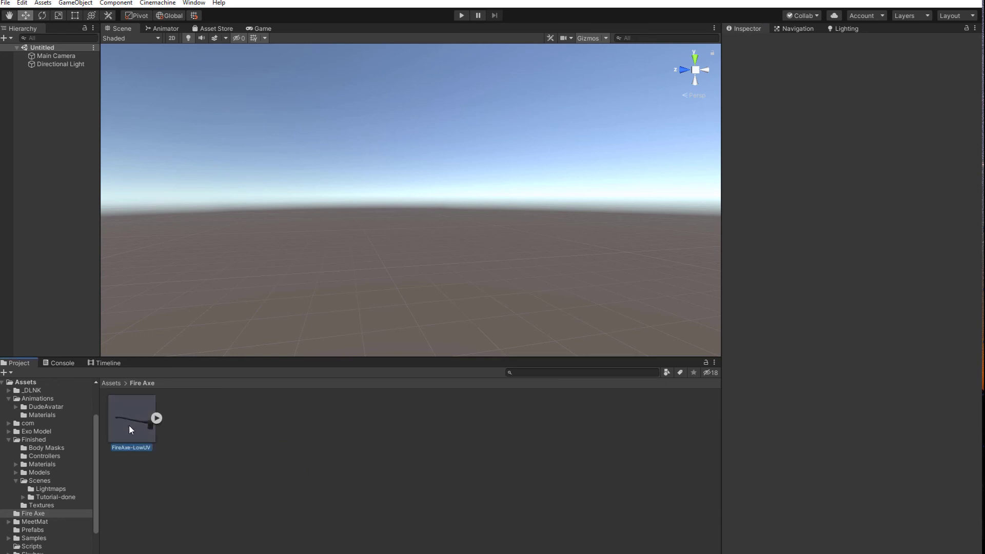
pyautogui.click(129, 430)
pyautogui.moveTo(768, 389); pyautogui.dragTo(702, 394)
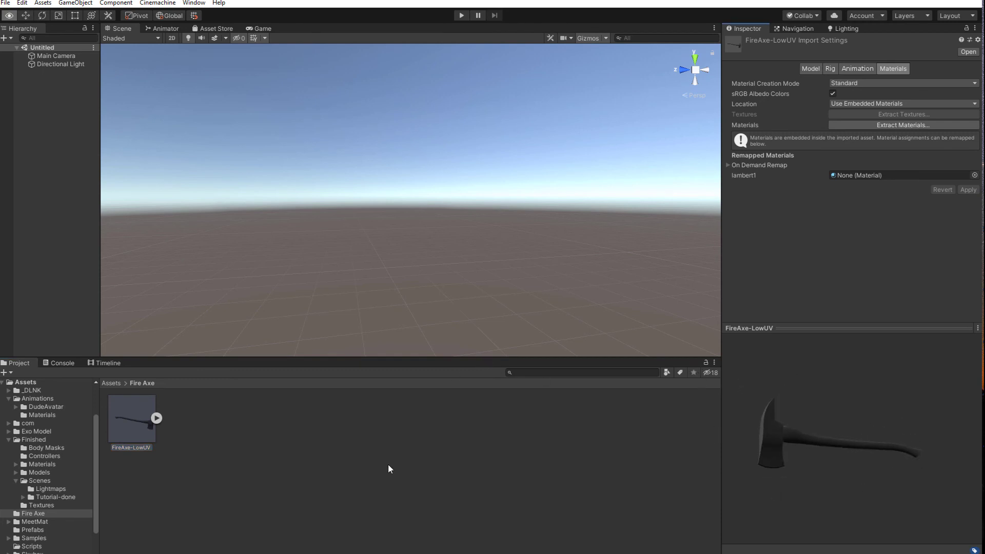
pyautogui.click(206, 427)
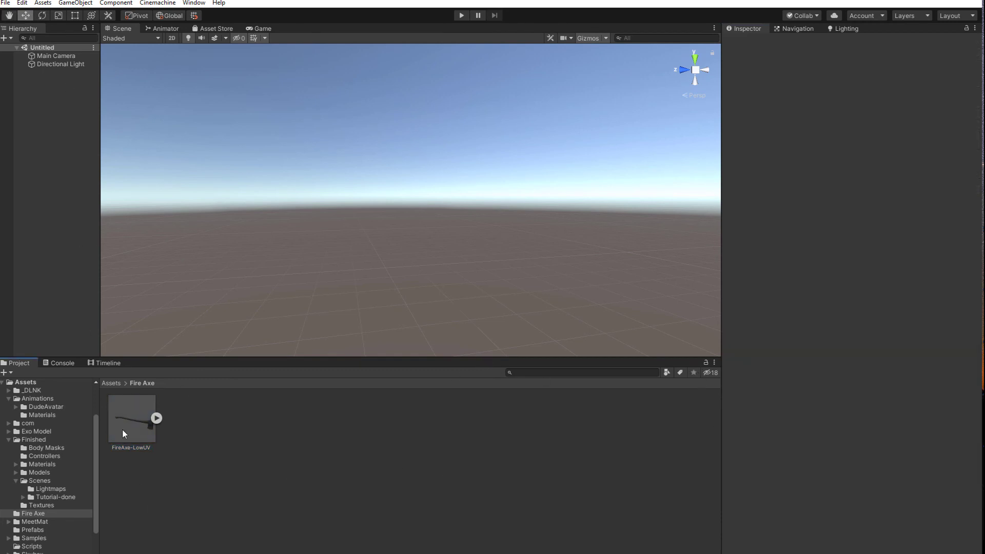
# Place the FireAxe-LowUV model in the scene and frame it in the view
pyautogui.moveTo(123, 433); pyautogui.dragTo(761, 215)
pyautogui.press('f')
pyautogui.press('f')
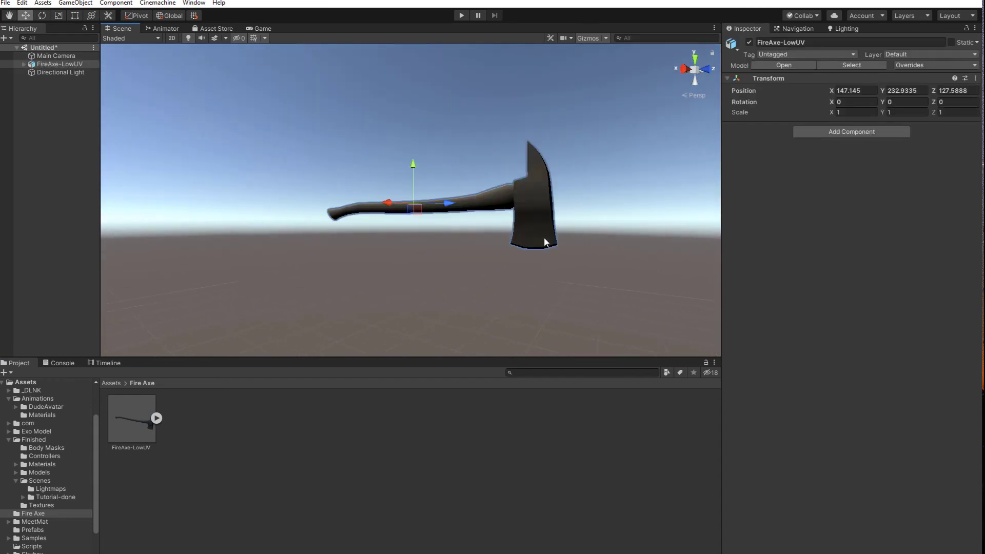
# Set the FireAxe-LowUV model's import scale factor to 25 and apply it
pyautogui.click(146, 418)
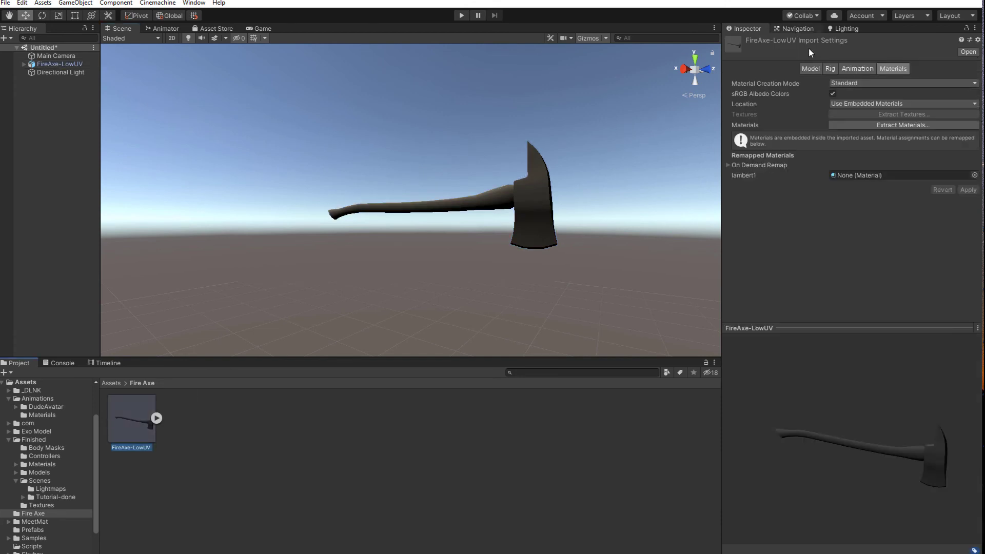
pyautogui.click(810, 68)
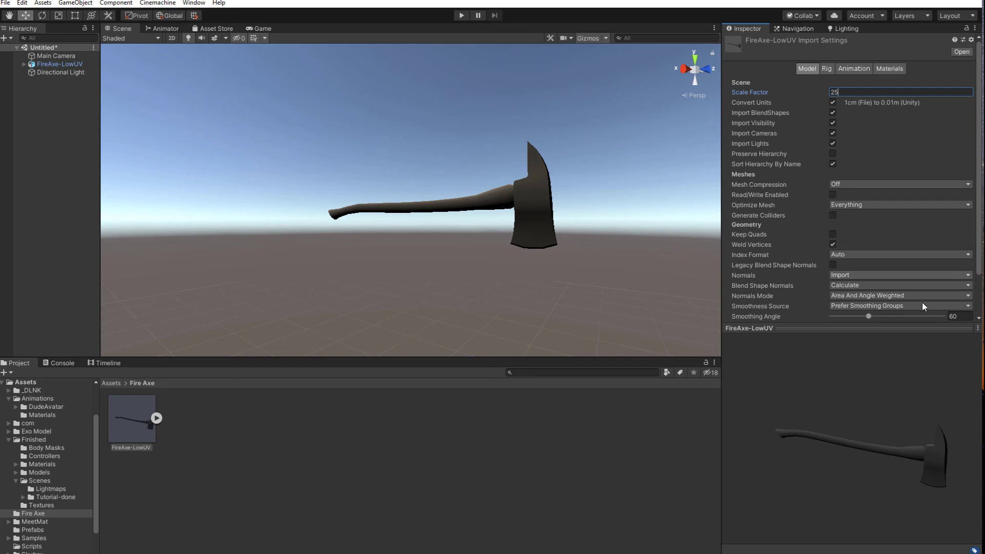
pyautogui.scroll(-3, 916, 300)
pyautogui.click(959, 314)
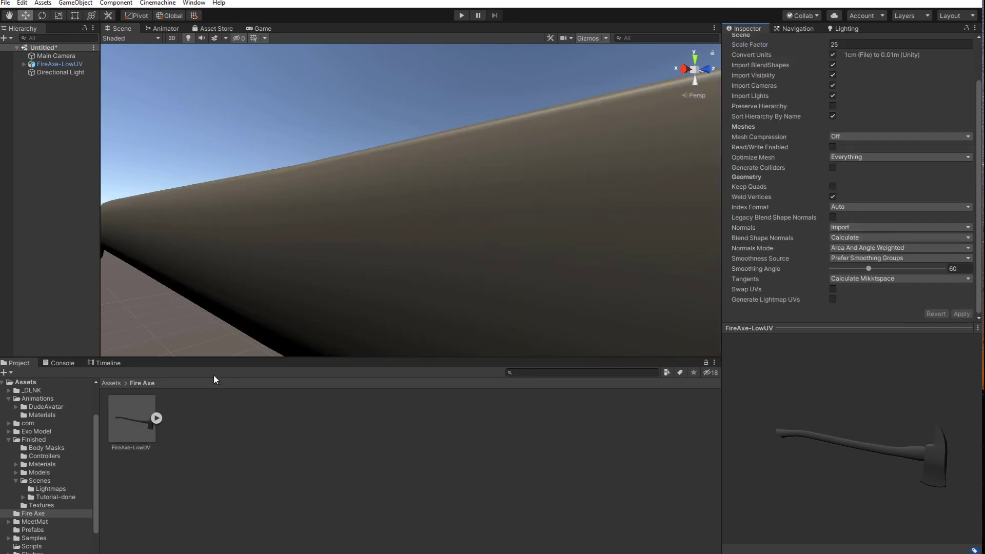
# Examine the rescaled axe in the scene from different angles and distances
pyautogui.scroll(-3, 334, 272)
pyautogui.click(490, 200)
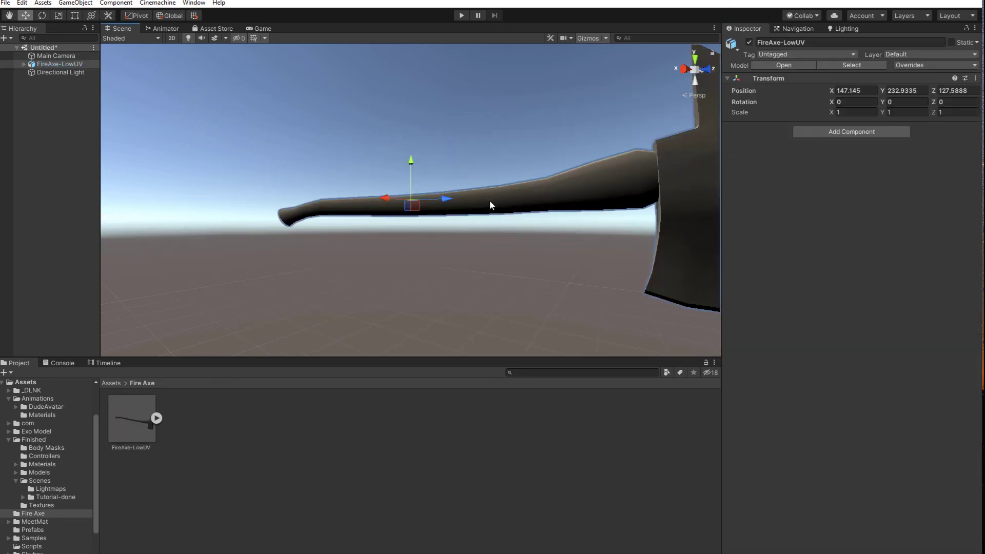
pyautogui.press('f')
pyautogui.press('w')
pyautogui.moveTo(459, 251); pyautogui.dragTo(312, 250, button='right')
pyautogui.press('d')
pyautogui.press('s')
pyautogui.moveTo(312, 249); pyautogui.dragTo(361, 266, button='middle')
pyautogui.click(362, 267)
pyautogui.scroll(3, 361, 267)
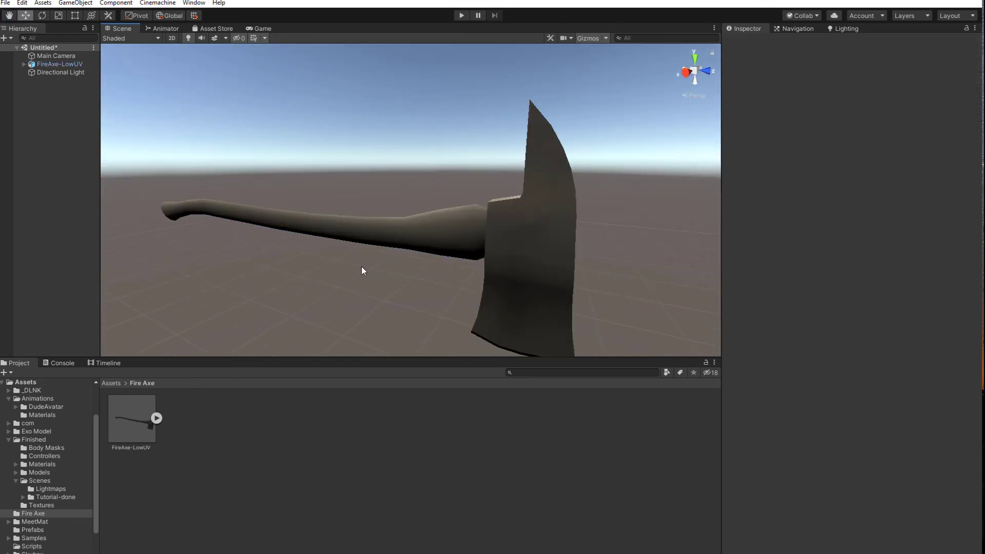
# Frame the Directional Light in the scene and rotate it freely to aim the light differently
pyautogui.click(60, 72)
pyautogui.scroll(-5, 297, 223)
pyautogui.press('e')
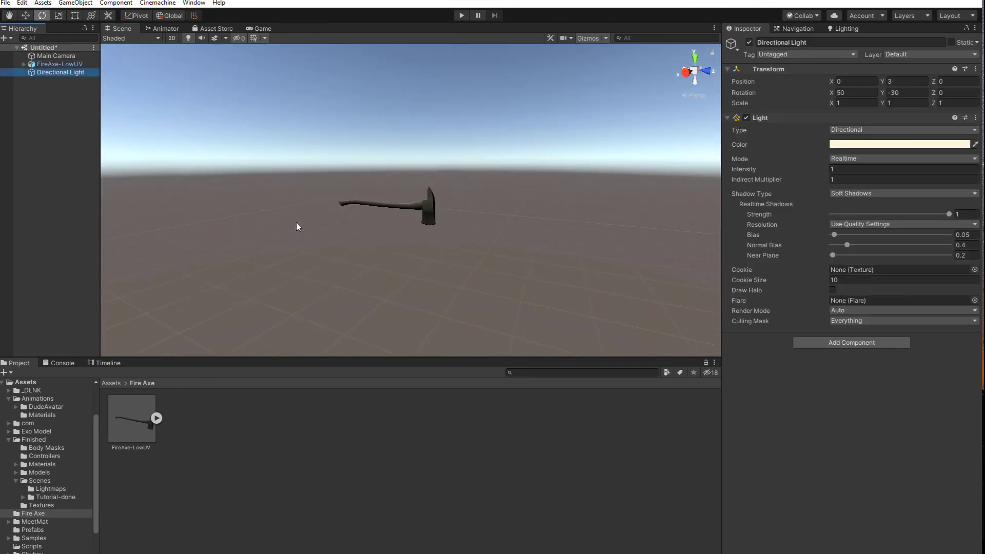
pyautogui.scroll(-4, 349, 248)
pyautogui.keyDown('alt'); pyautogui.moveTo(341, 251); pyautogui.dragTo(210, 150); pyautogui.keyUp('alt')
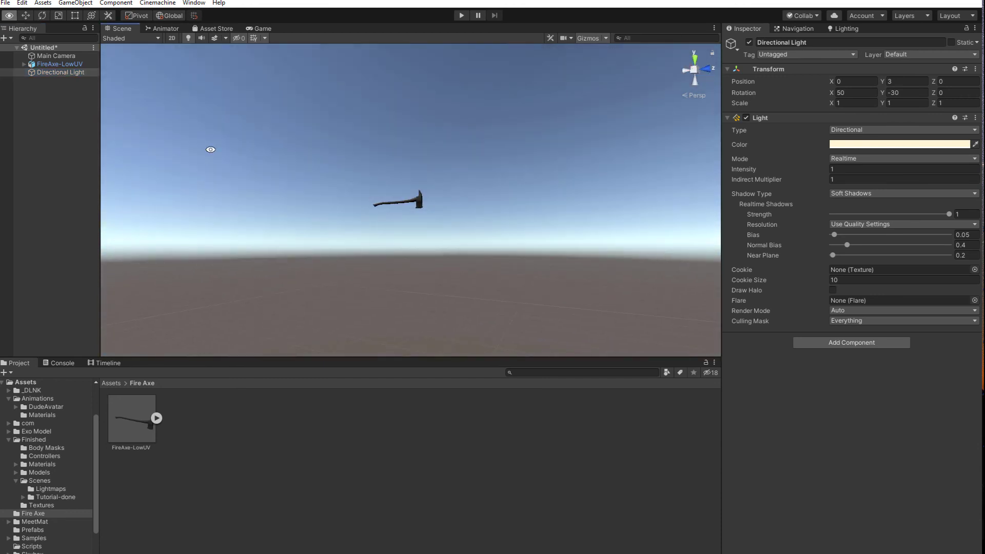
pyautogui.click(57, 73)
pyautogui.press('f')
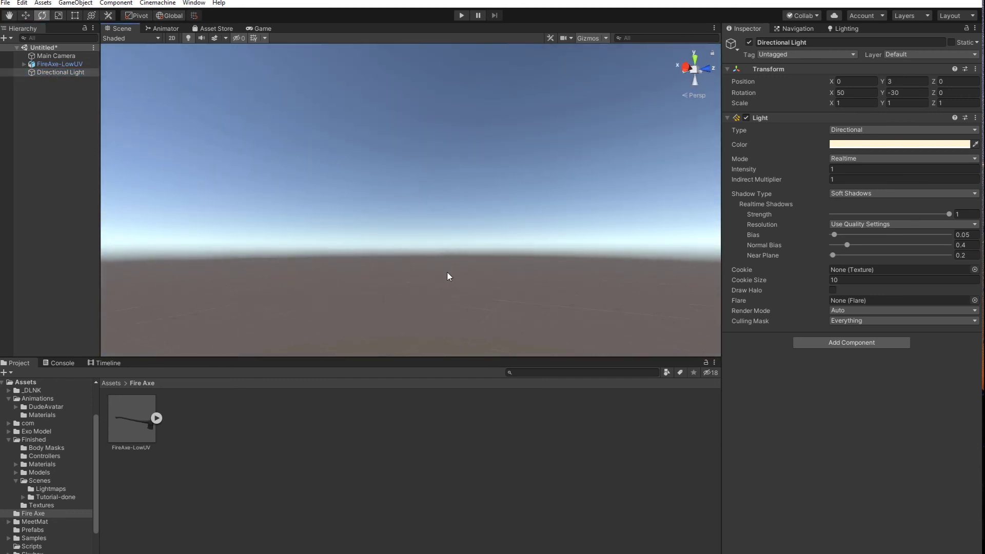
pyautogui.keyDown('alt'); pyautogui.moveTo(433, 253); pyautogui.dragTo(428, 248); pyautogui.keyUp('alt')
pyautogui.press('e')
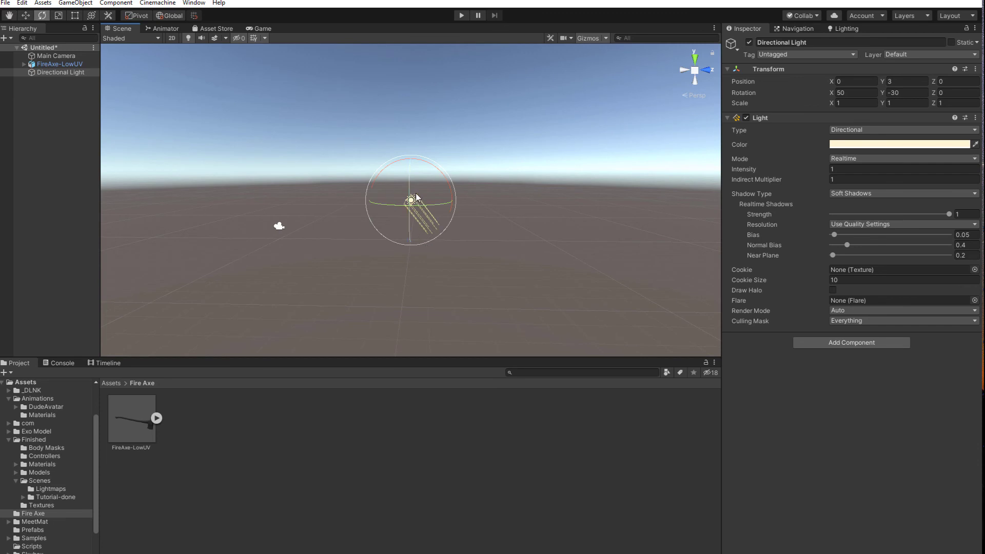
pyautogui.moveTo(415, 193); pyautogui.dragTo(428, 228)
# Set the FireAxe-LowUV object's position to 0, 0, 0
pyautogui.click(68, 65)
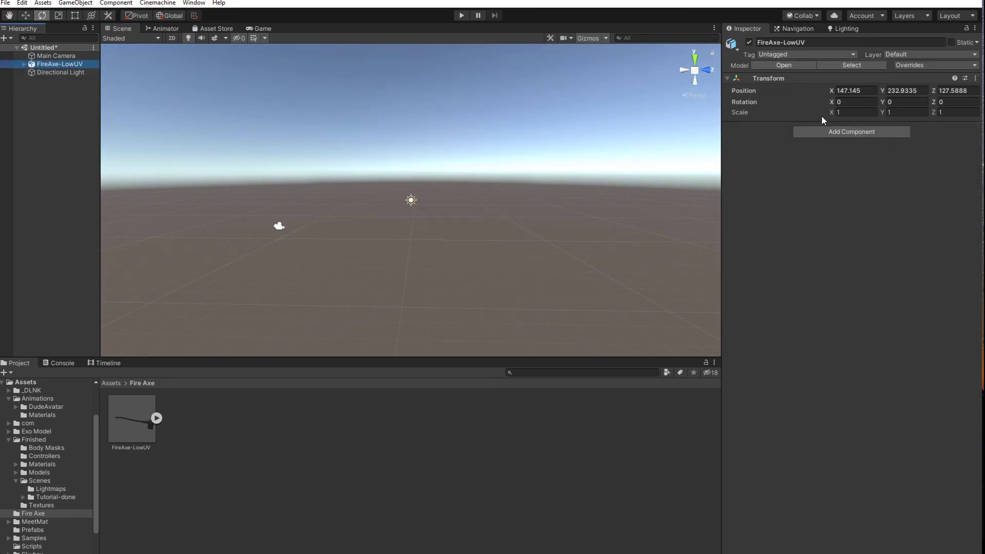
pyautogui.click(854, 90)
pyautogui.write('0')
pyautogui.press('Tab')
pyautogui.write('0')
pyautogui.press('Tab')
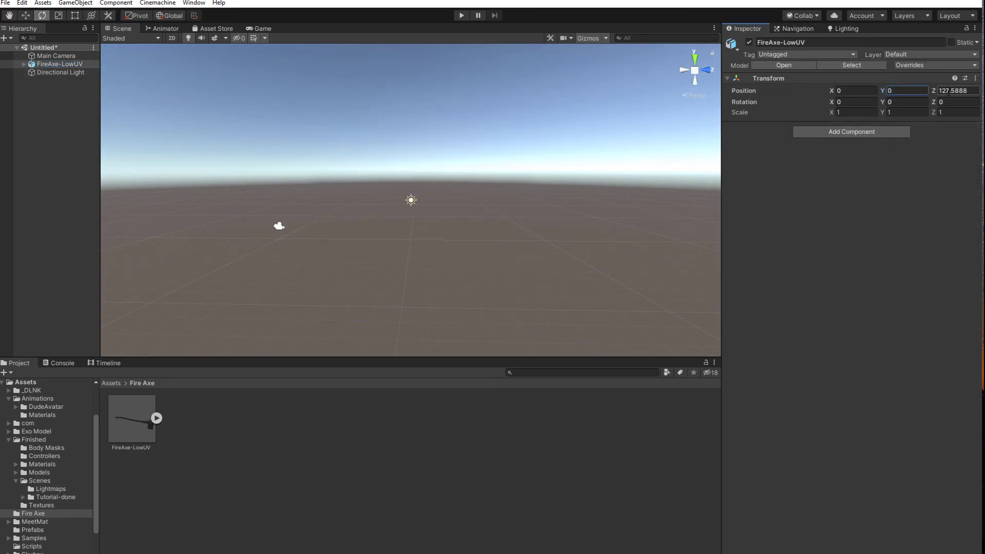
pyautogui.write('0')
pyautogui.scroll(8, 328, 261)
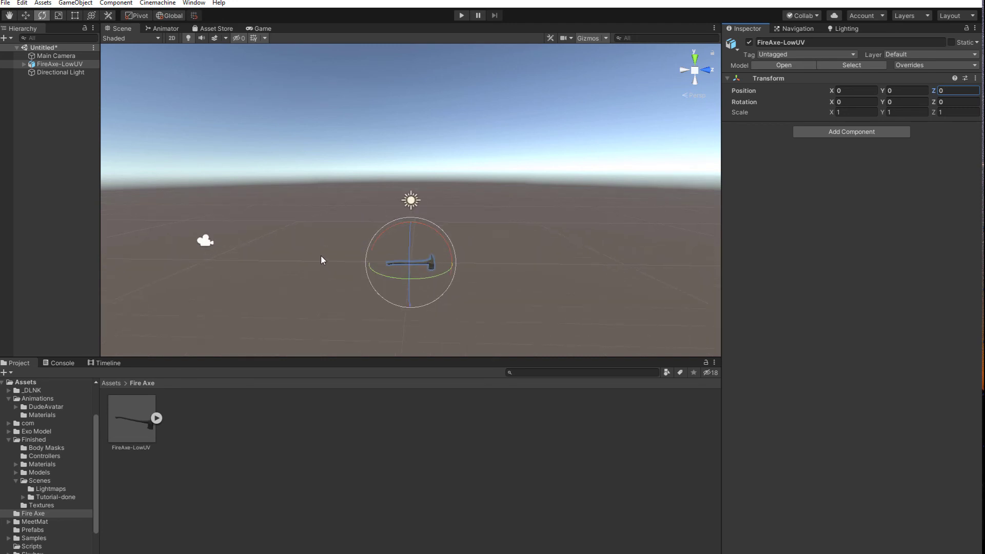
# Rotate the Directional Light above the axe to about X 50, Y -61, Z 12 degrees
pyautogui.moveTo(334, 294); pyautogui.dragTo(338, 224, button='middle')
pyautogui.click(415, 130)
pyautogui.scroll(4, 377, 208)
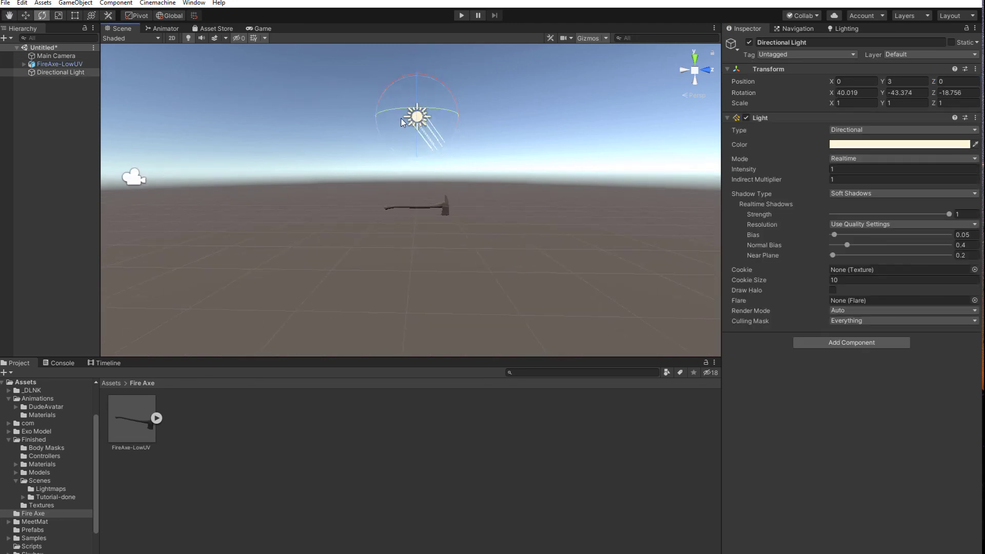
pyautogui.moveTo(401, 118); pyautogui.dragTo(415, 200)
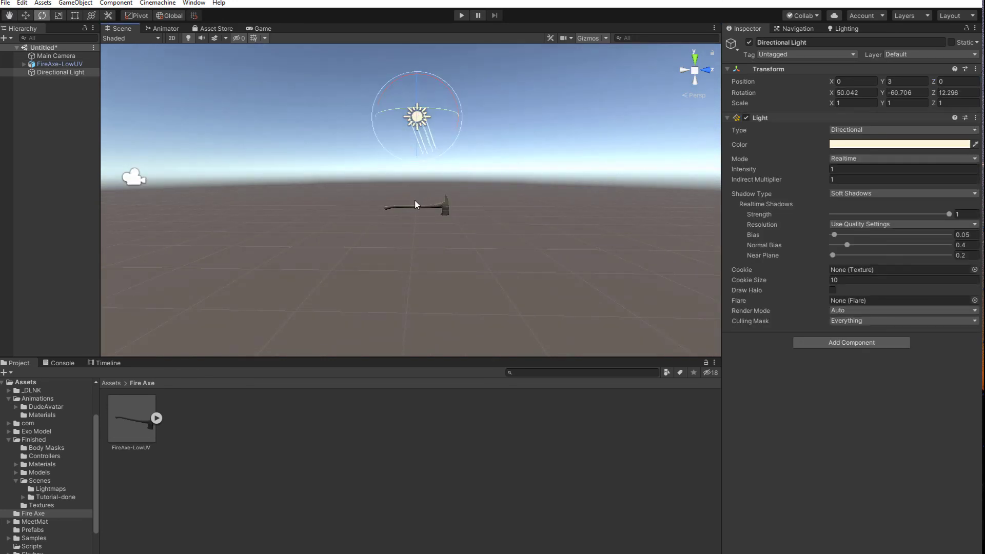
# Examine the untextured axe's handle and head under the adjusted lighting
pyautogui.click(441, 210)
pyautogui.scroll(5, 441, 211)
pyautogui.scroll(5, 441, 257)
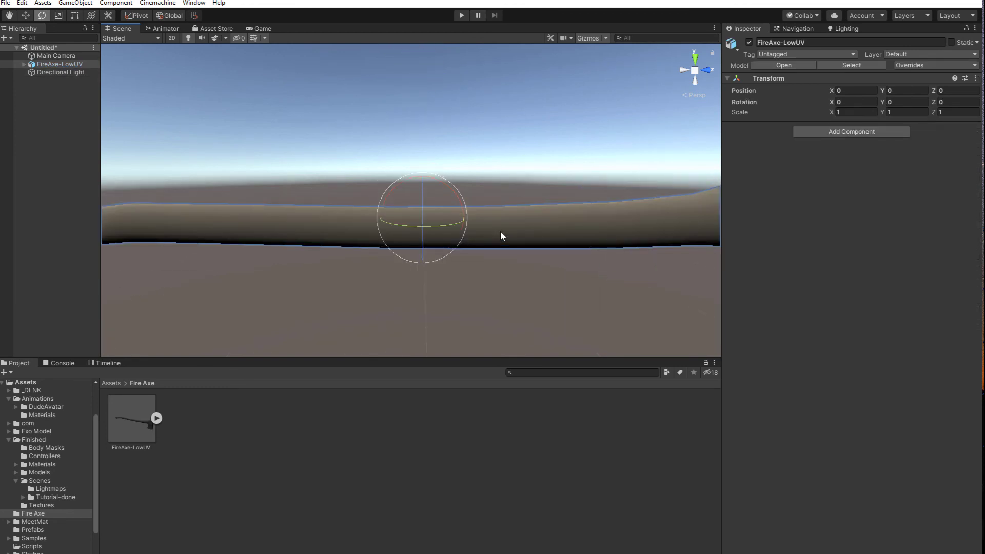
pyautogui.scroll(-4, 500, 231)
pyautogui.keyDown('alt'); pyautogui.moveTo(495, 236); pyautogui.dragTo(435, 268); pyautogui.keyUp('alt')
pyautogui.click(431, 301)
pyautogui.scroll(-2, 430, 300)
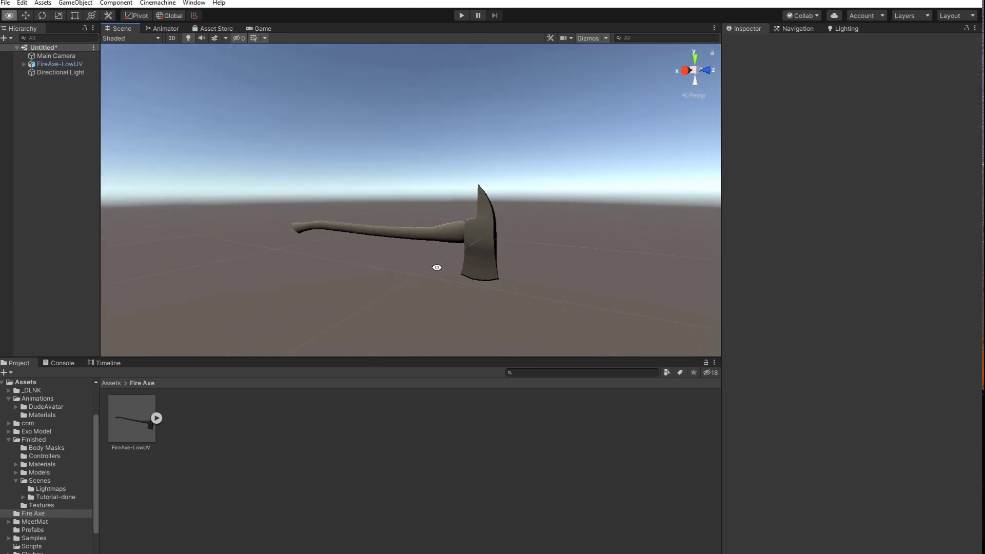
# Create a new material in the Fire Axe assets folder and name it FireZxe
pyautogui.rightClick(216, 429)
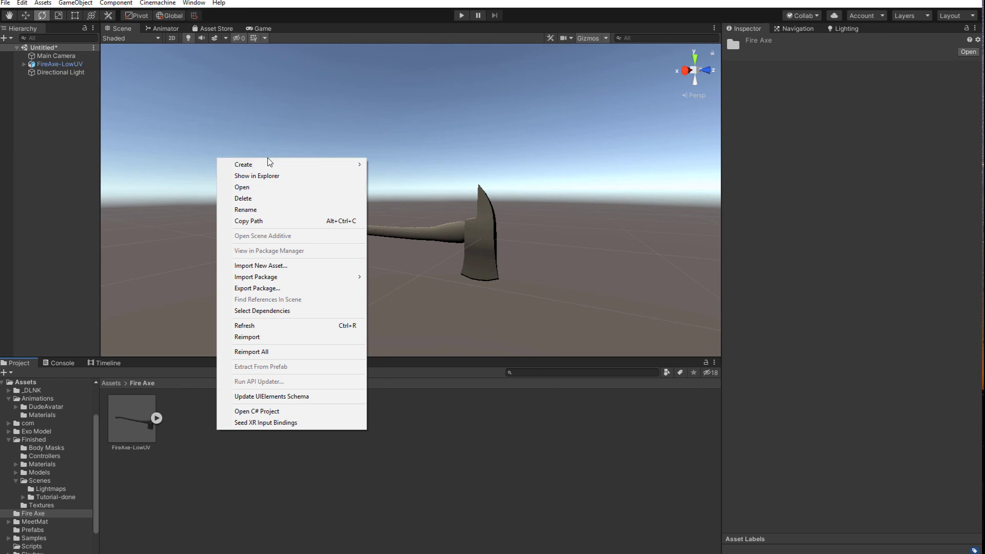
pyautogui.moveTo(270, 164)
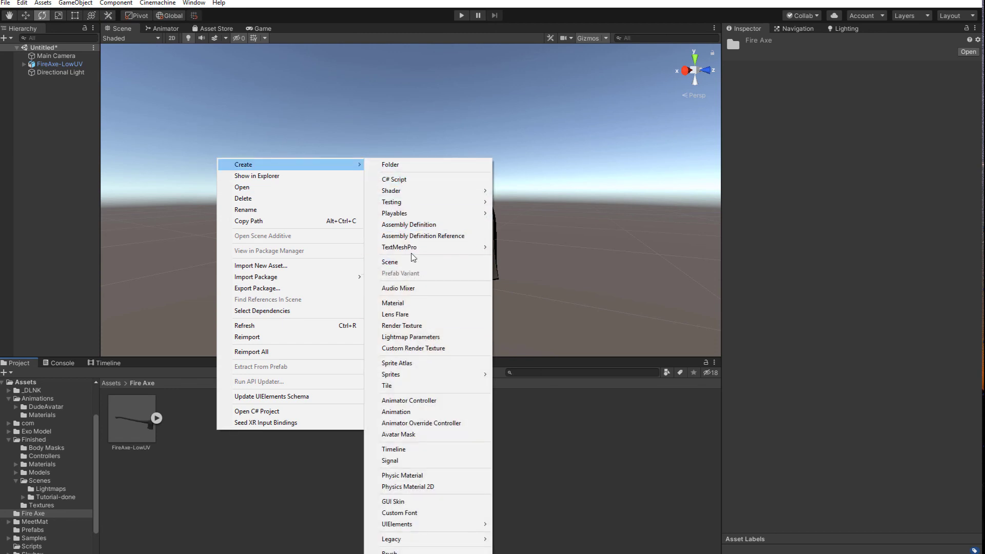
pyautogui.click(400, 302)
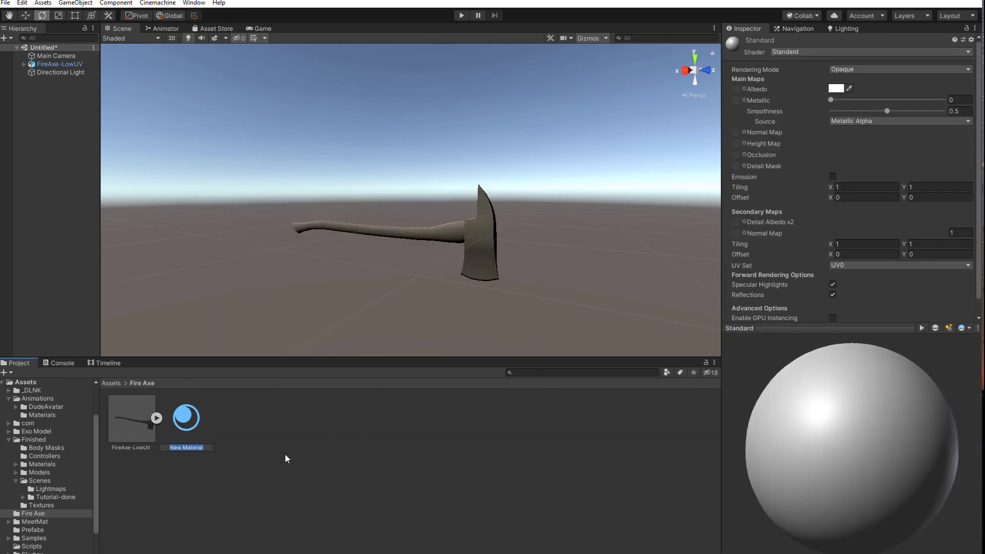
pyautogui.write('FireZxe')
pyautogui.press('Return')
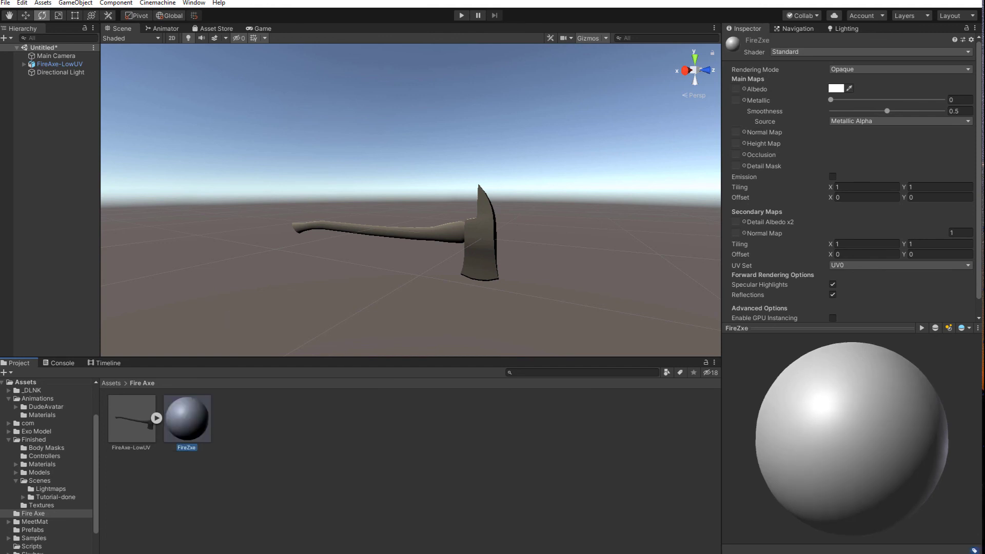
# Rename the FireZxe material as FireAxe
pyautogui.rightClick(186, 450)
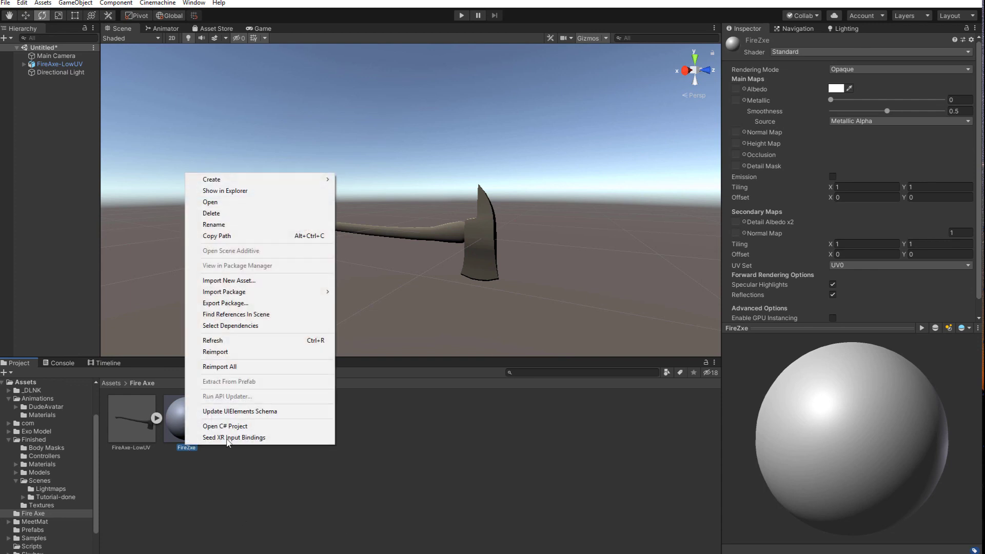
pyautogui.click(224, 226)
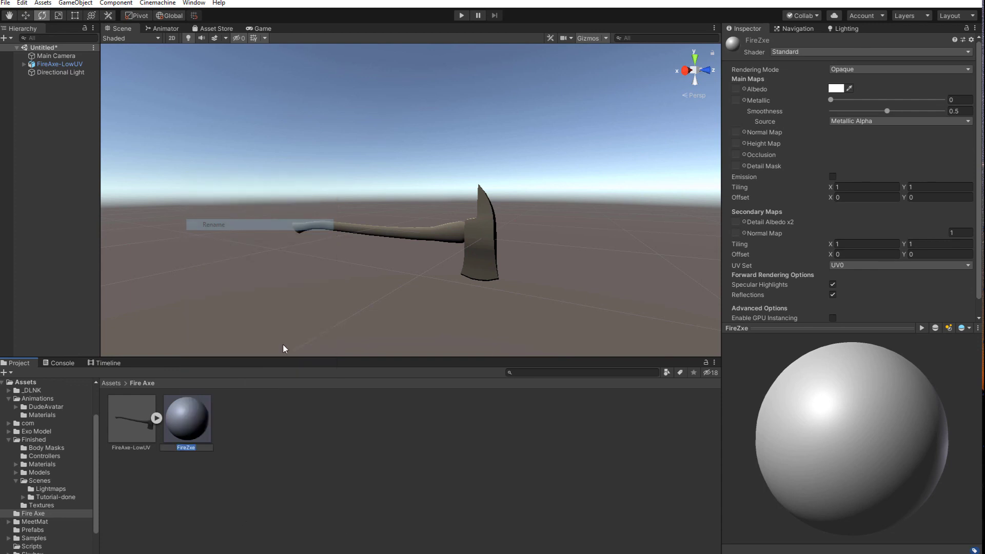
pyautogui.press('BackSpace')
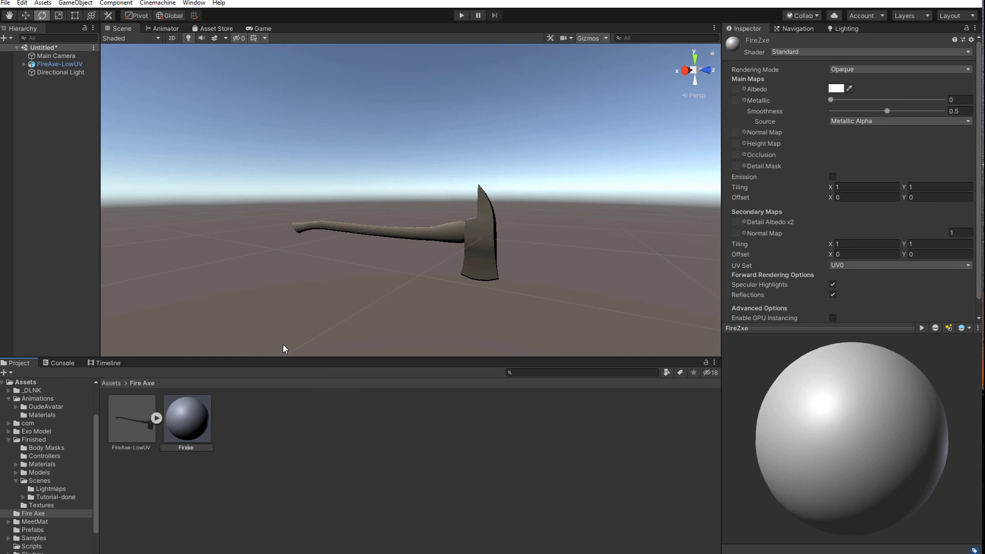
pyautogui.write('A')
pyautogui.press('Return')
pyautogui.click(306, 490)
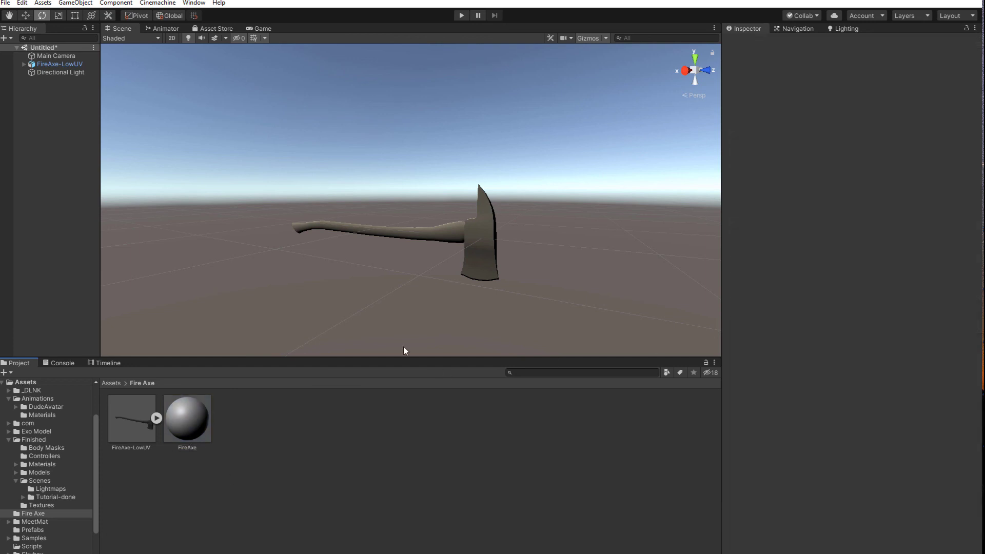
# Import the AlbedoTransparency, AO, MetallicSmoothness and Normal PNG textures from the Fire Axe SGD 244 folder into the Fire Axe assets folder
pyautogui.click(190, 423)
pyautogui.click(364, 464)
pyautogui.hotkey('alt', 'Tab')
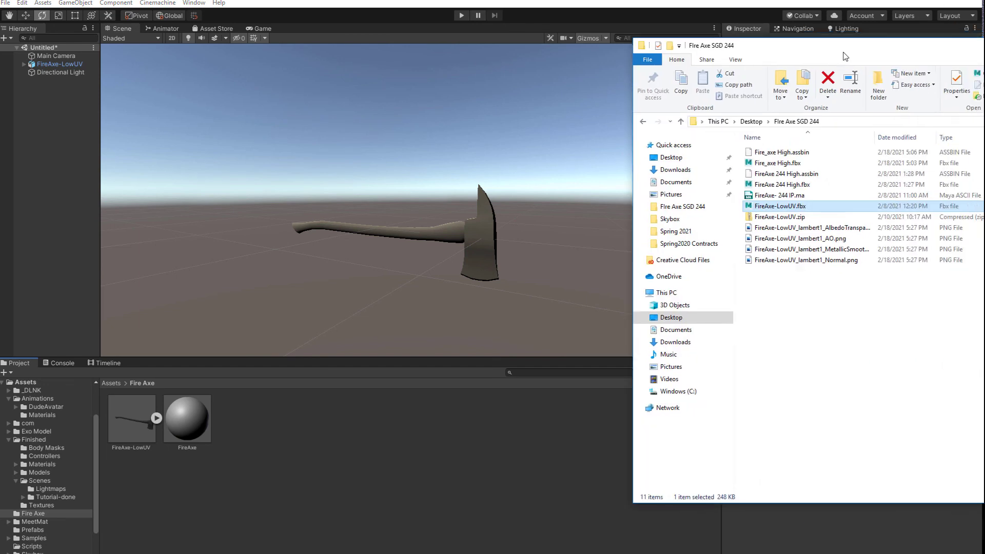
pyautogui.click(837, 218)
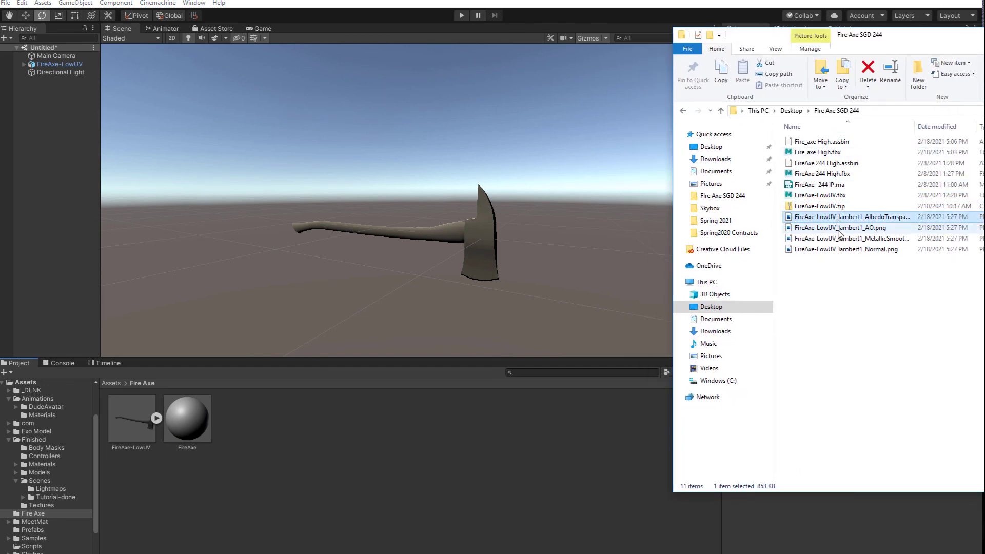
pyautogui.keyDown('shift'); pyautogui.click(839, 227); pyautogui.keyUp('shift')
pyautogui.keyDown('shift'); pyautogui.click(842, 238); pyautogui.keyUp('shift')
pyautogui.keyDown('shift'); pyautogui.click(831, 250); pyautogui.keyUp('shift')
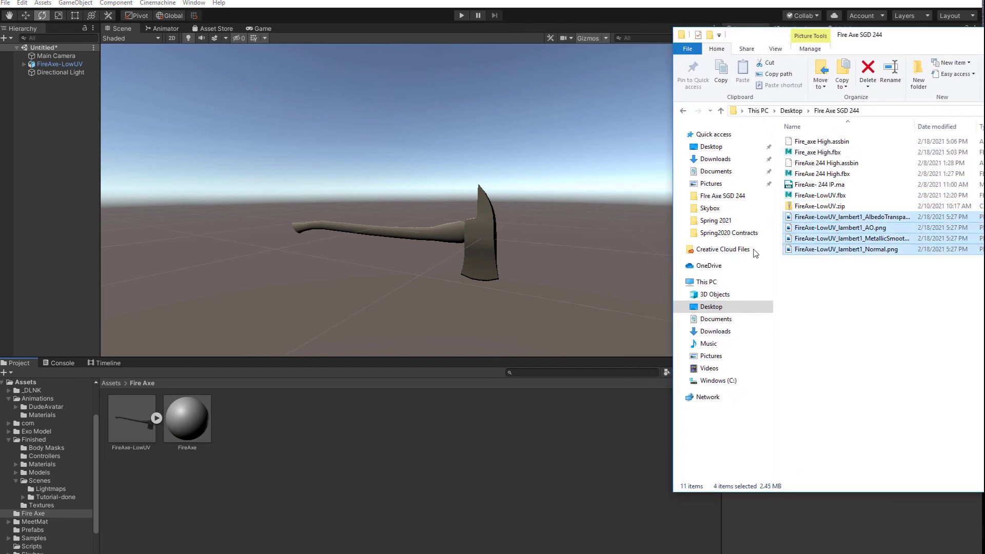
pyautogui.moveTo(823, 221); pyautogui.dragTo(378, 457)
pyautogui.click(382, 521)
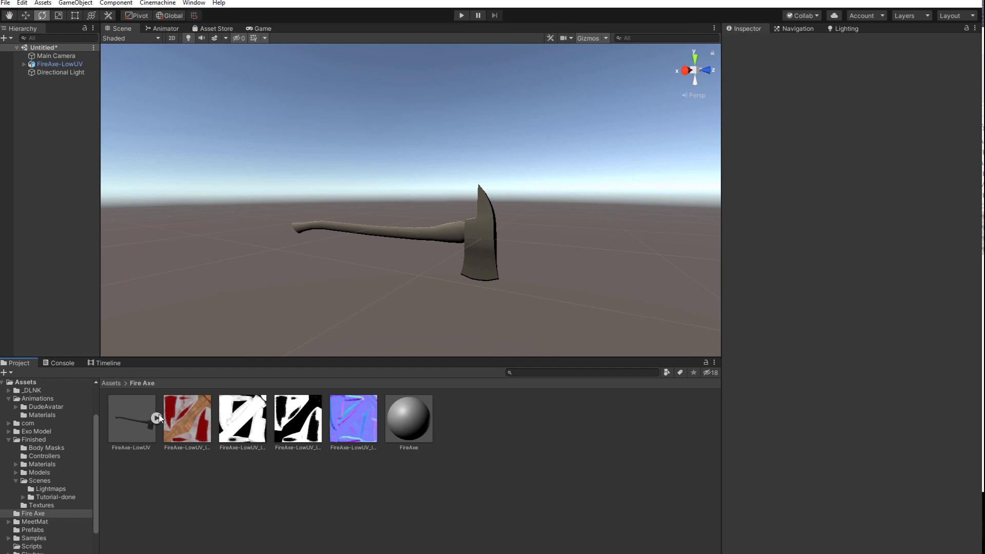
# Check the imported textures, then set the Normal texture's type to Normal map and apply it
pyautogui.click(186, 418)
pyautogui.click(241, 424)
pyautogui.click(305, 428)
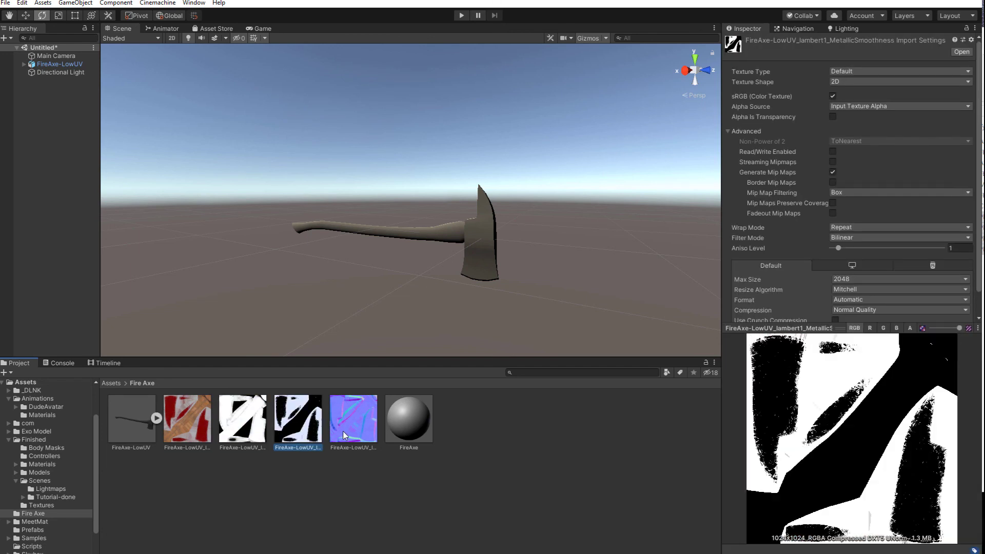
pyautogui.click(353, 430)
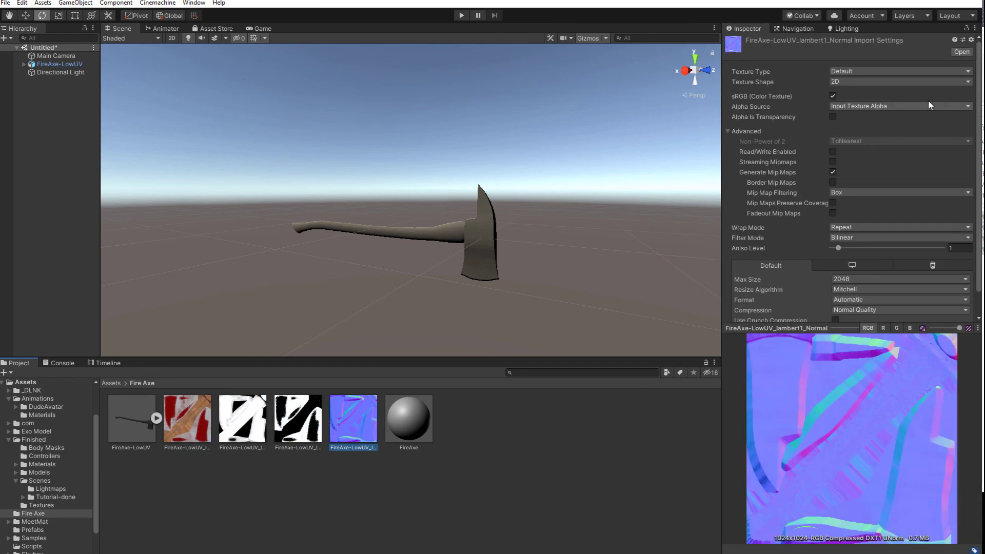
pyautogui.click(873, 70)
pyautogui.click(874, 94)
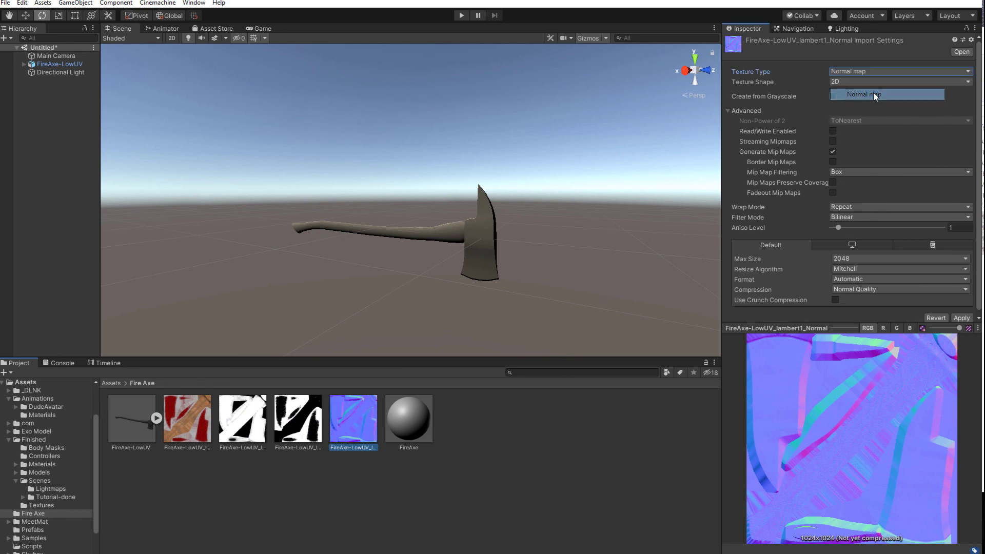
pyautogui.click(961, 318)
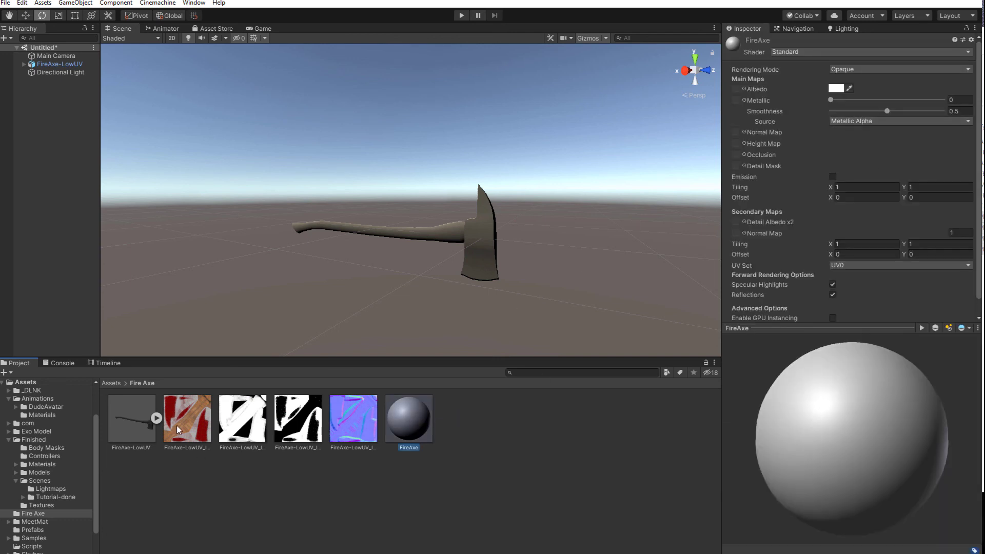
# Assign the albedo, AO, MetallicSmoothness and normal textures to the FireAxe material's Albedo, Occlusion, Metallic and Normal Map slots
pyautogui.moveTo(176, 426); pyautogui.dragTo(735, 89)
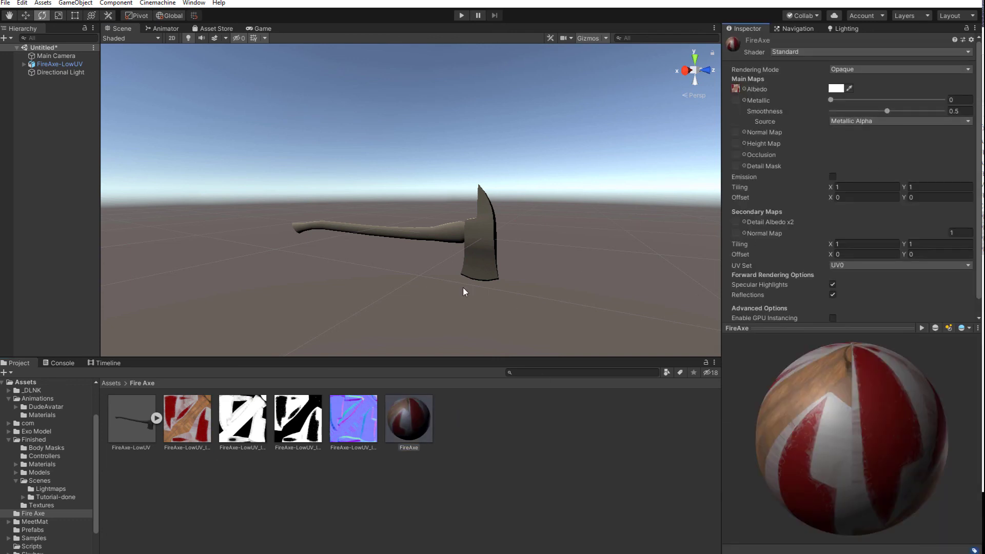
pyautogui.moveTo(228, 435)
pyautogui.mouseDown()
pyautogui.moveTo(281, 460)
pyautogui.moveTo(248, 424)
pyautogui.moveTo(242, 439)
pyautogui.mouseUp()
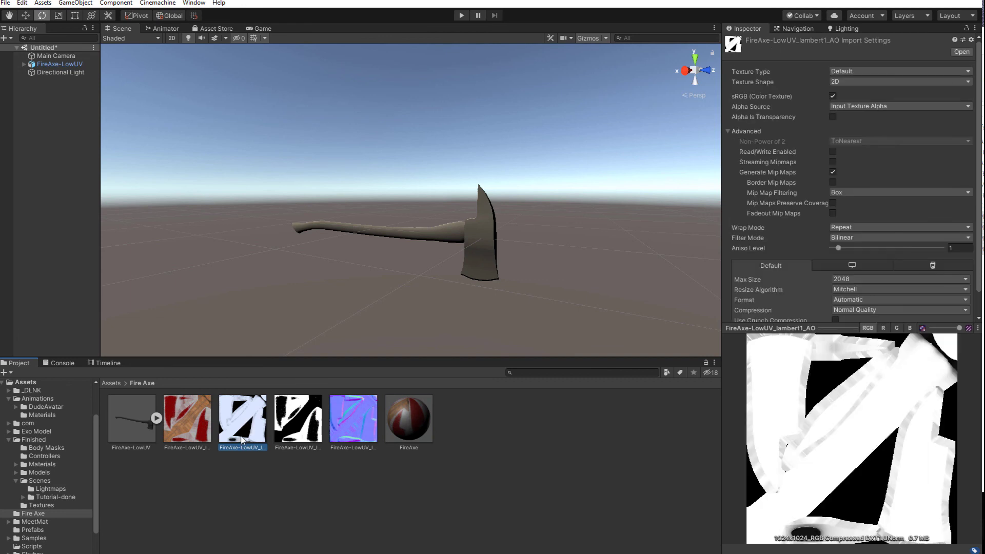
pyautogui.click(404, 416)
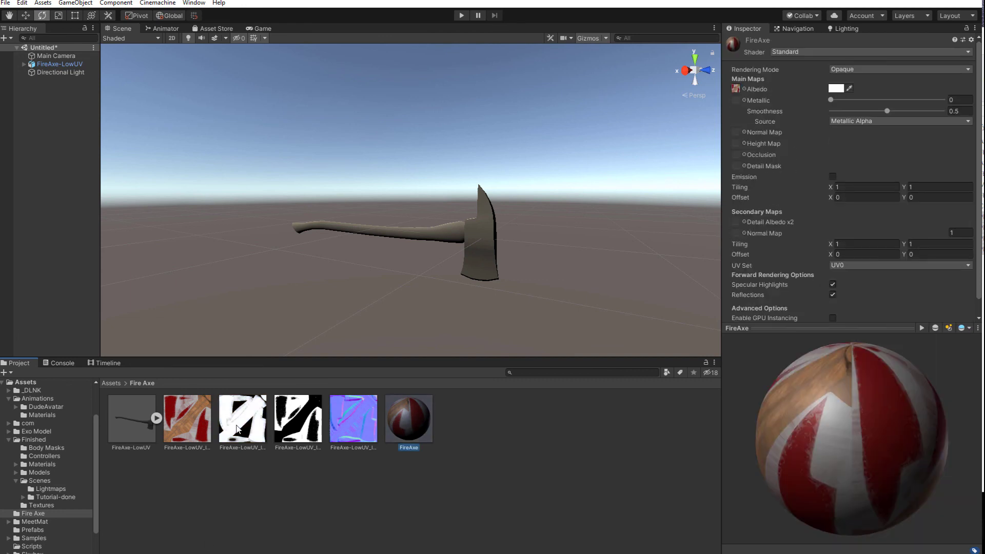
pyautogui.moveTo(239, 431); pyautogui.dragTo(738, 155)
pyautogui.moveTo(304, 420); pyautogui.dragTo(741, 105)
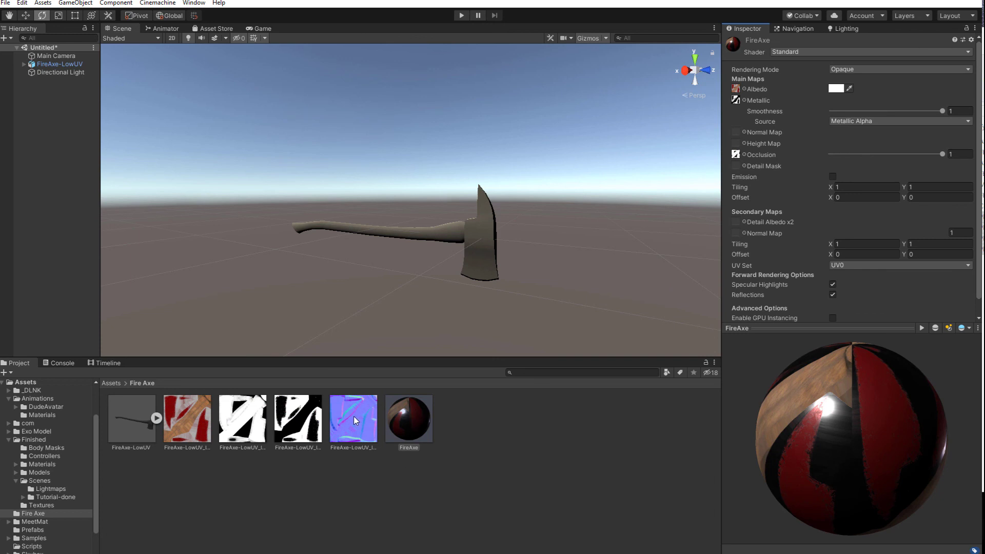
pyautogui.moveTo(353, 416); pyautogui.dragTo(737, 135)
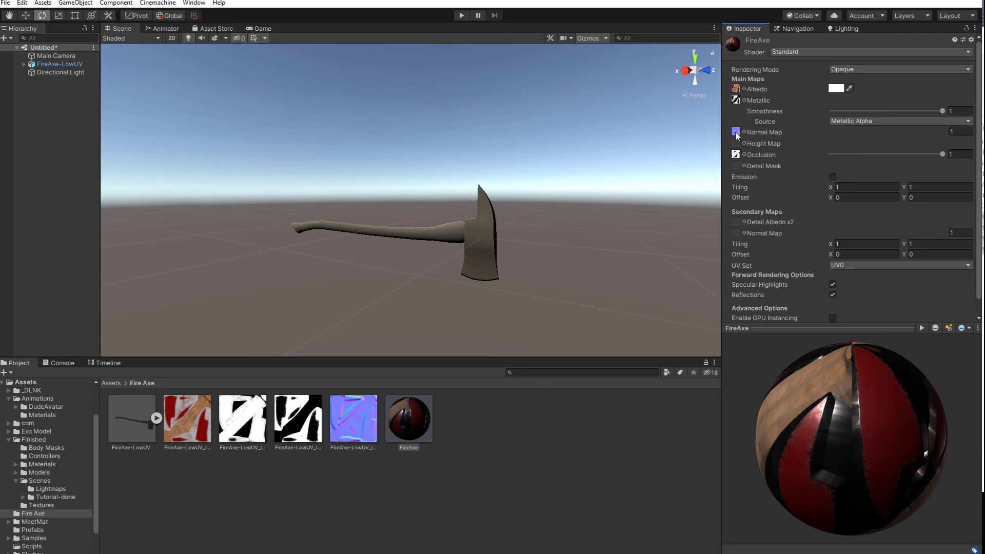
# Preview the FireAxe material and apply it to both the axe head and the handle
pyautogui.moveTo(796, 445); pyautogui.dragTo(590, 349)
pyautogui.scroll(2, 413, 296)
pyautogui.scroll(3, 413, 297)
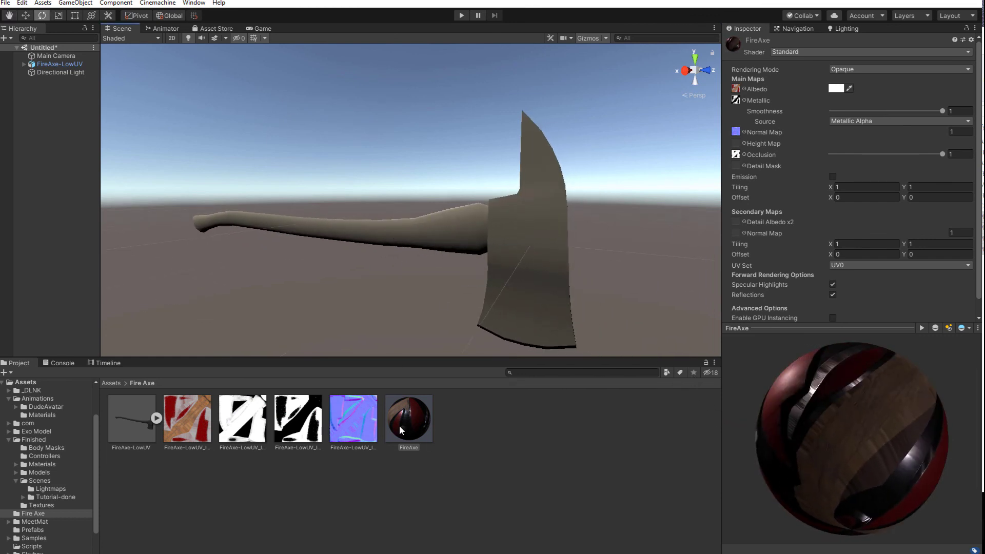
pyautogui.moveTo(400, 424); pyautogui.dragTo(549, 211)
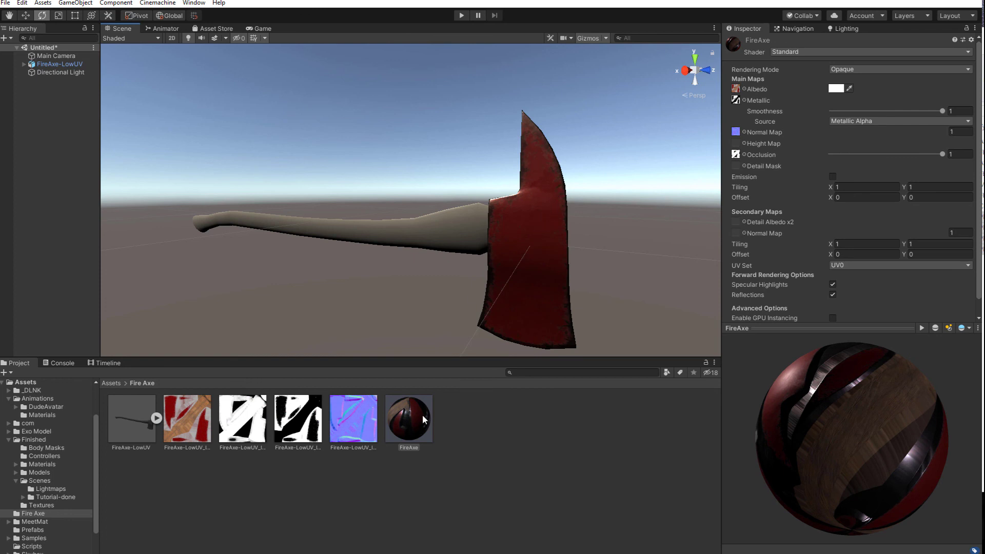
pyautogui.moveTo(422, 417); pyautogui.dragTo(466, 227)
# Examine the textured wood handle and red axe head from different angles and distances
pyautogui.scroll(3, 453, 282)
pyautogui.scroll(-1, 462, 278)
pyautogui.keyDown('alt'); pyautogui.moveTo(524, 285); pyautogui.dragTo(522, 253, button='right'); pyautogui.keyUp('alt')
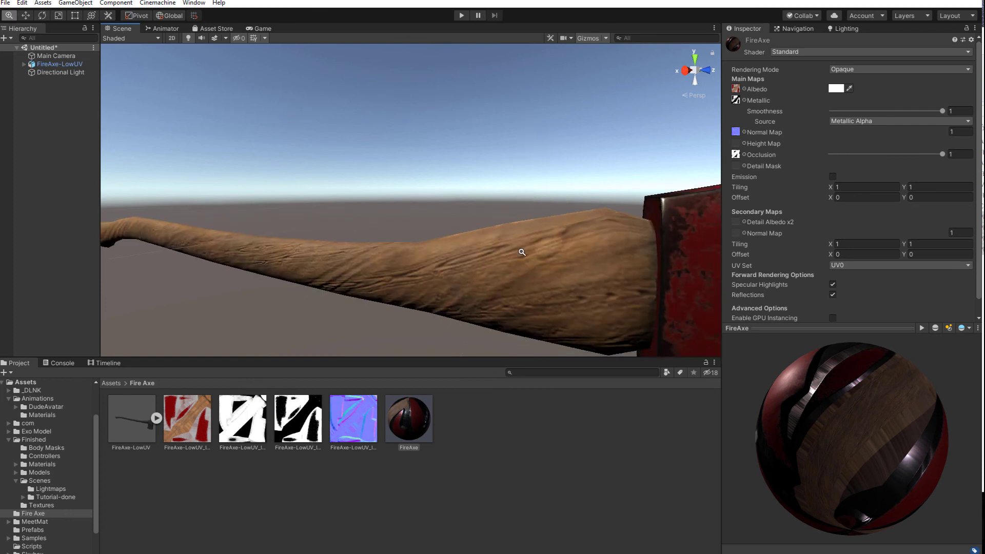
pyautogui.keyDown('alt'); pyautogui.moveTo(522, 253); pyautogui.dragTo(491, 234); pyautogui.keyUp('alt')
pyautogui.scroll(-4, 491, 235)
pyautogui.moveTo(497, 235); pyautogui.dragTo(443, 258, button='middle')
pyautogui.keyDown('alt'); pyautogui.moveTo(443, 257); pyautogui.dragTo(412, 216); pyautogui.keyUp('alt')
pyautogui.keyDown('alt'); pyautogui.moveTo(433, 271); pyautogui.dragTo(506, 457, button='right'); pyautogui.keyUp('alt')
pyautogui.keyDown('alt'); pyautogui.moveTo(427, 293); pyautogui.dragTo(444, 349, button='right'); pyautogui.keyUp('alt')
# Rotate the Directional Light to about X 53, Y -69, Z 2 degrees and check the light on the axe
pyautogui.click(387, 64)
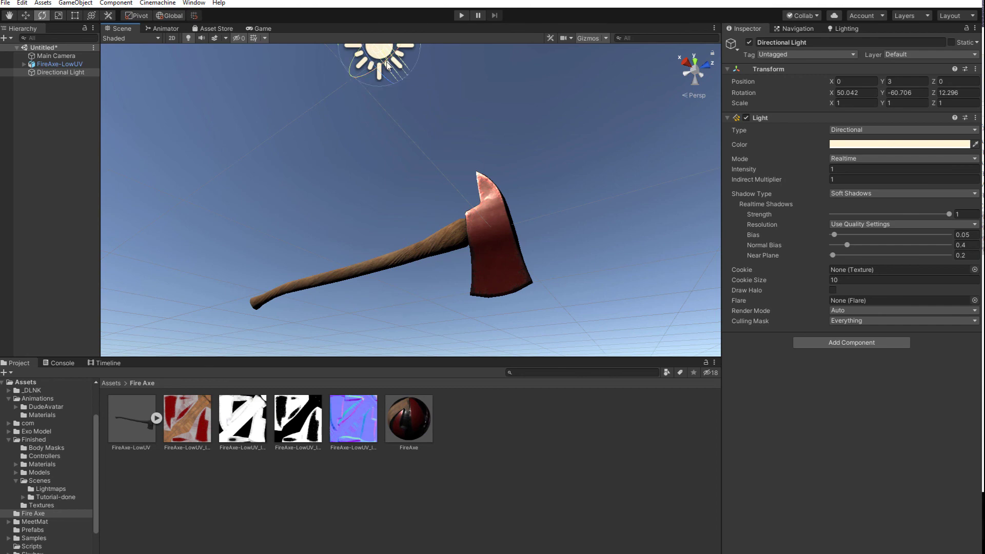
pyautogui.moveTo(388, 64)
pyautogui.mouseDown()
pyautogui.moveTo(350, 13)
pyautogui.moveTo(193, 60)
pyautogui.moveTo(417, 75)
pyautogui.moveTo(418, 29)
pyautogui.moveTo(365, 30)
pyautogui.moveTo(372, 49)
pyautogui.mouseUp()
pyautogui.scroll(5, 389, 177)
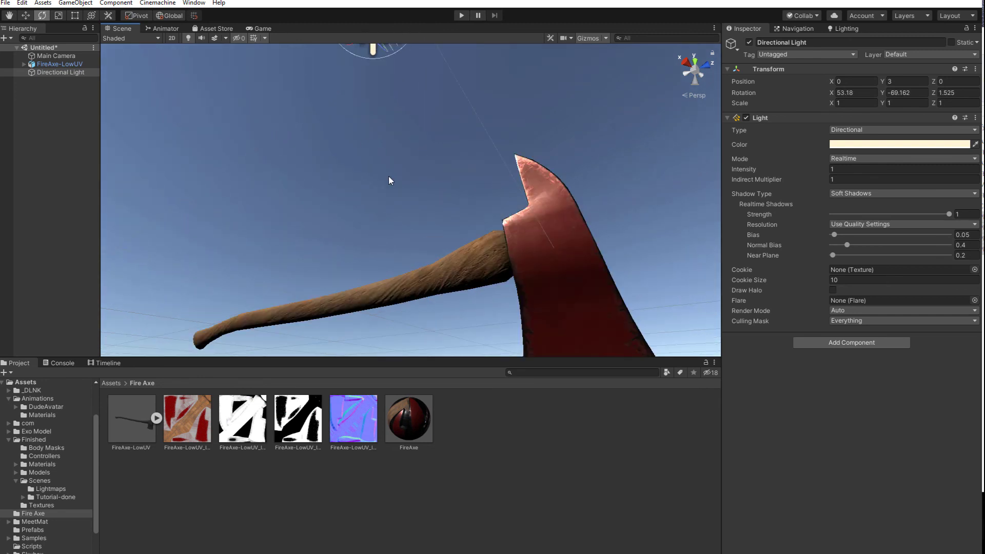
pyautogui.moveTo(414, 190); pyautogui.dragTo(584, 308)
pyautogui.scroll(-5, 400, 247)
# Rotate the FireAxe-LowUV object to about X 13, Y 1, Z 65 degrees and view it from above
pyautogui.click(442, 235)
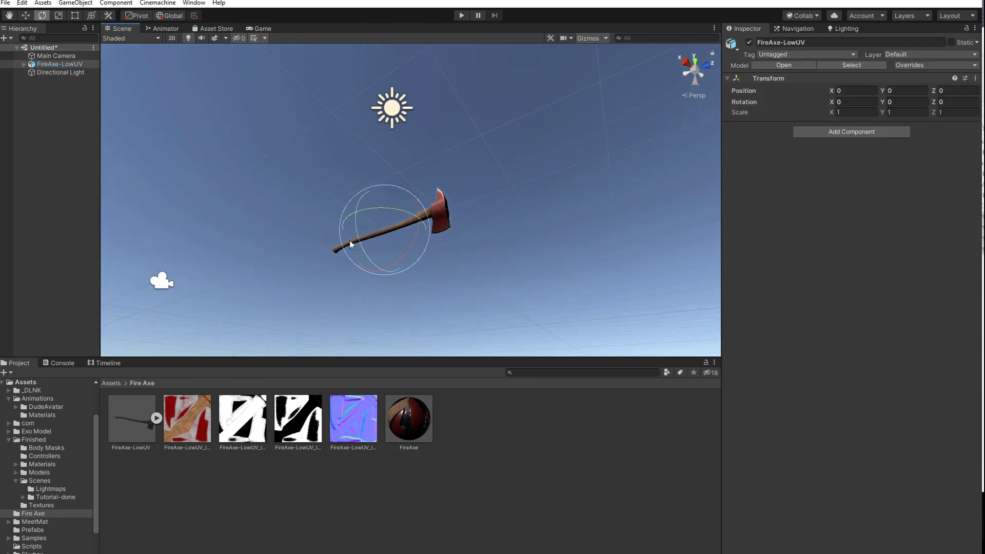
pyautogui.scroll(2, 373, 249)
pyautogui.moveTo(351, 260); pyautogui.dragTo(390, 216)
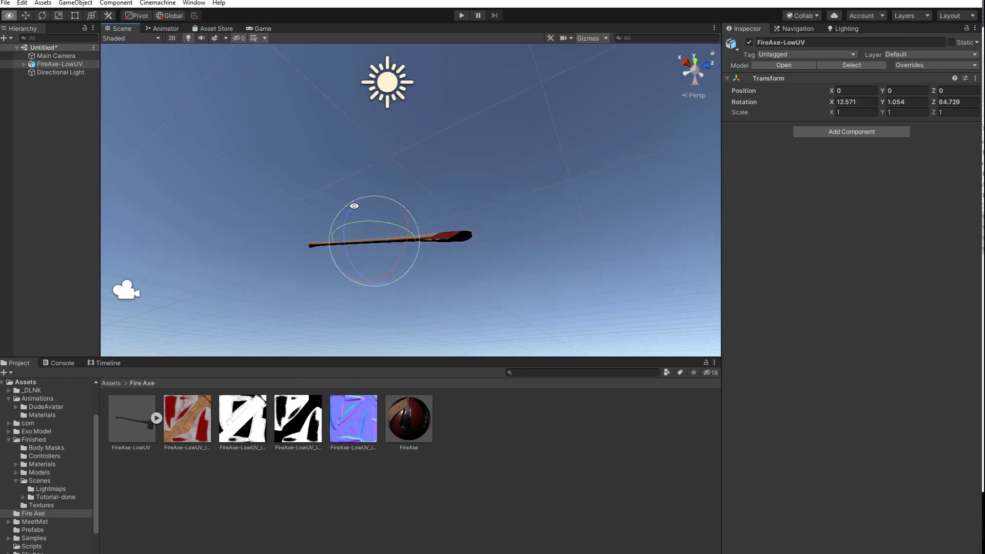
pyautogui.moveTo(390, 216); pyautogui.dragTo(551, 410, button='right')
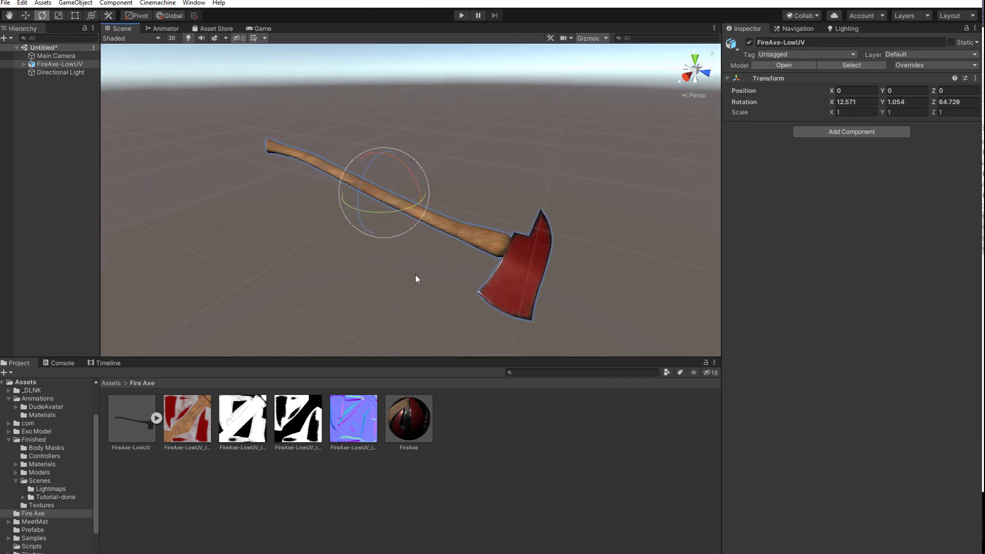